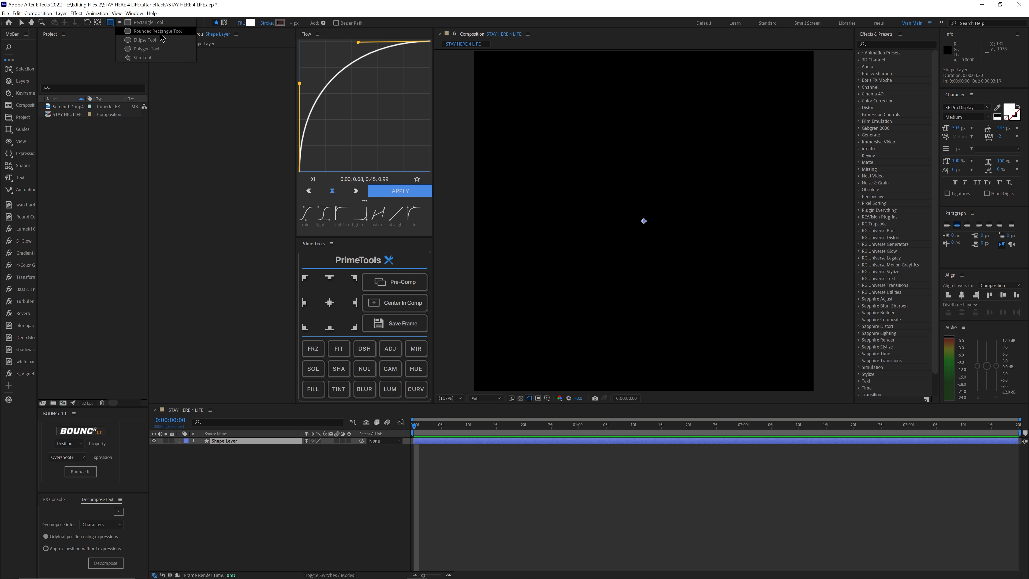
# Draw a rounded rectangle about 598 by 308 px in the middle of the composition and set its Roundness to 69
pyautogui.click(166, 32)
pyautogui.moveTo(556, 174); pyautogui.dragTo(744, 271)
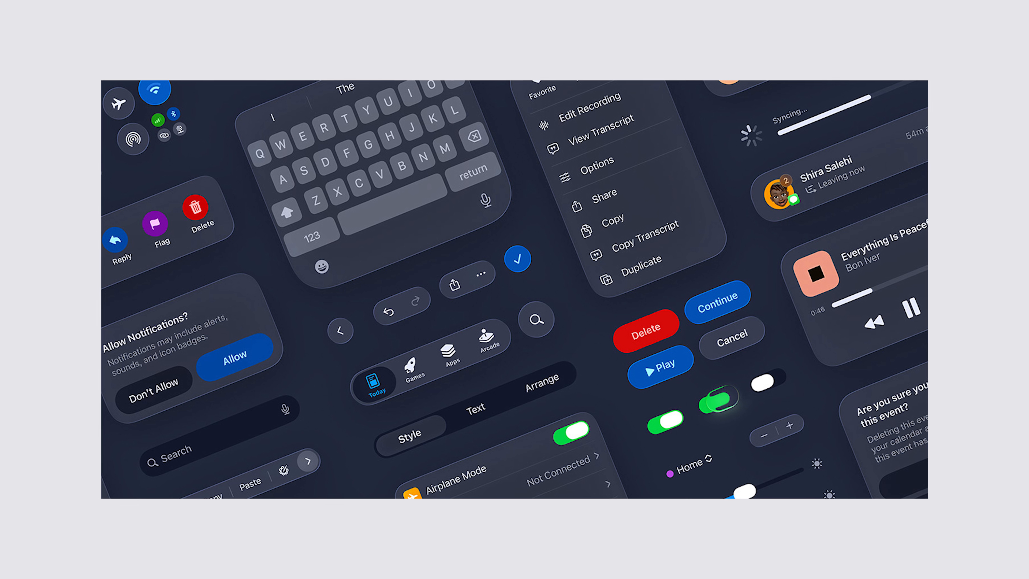
pyautogui.click(187, 448)
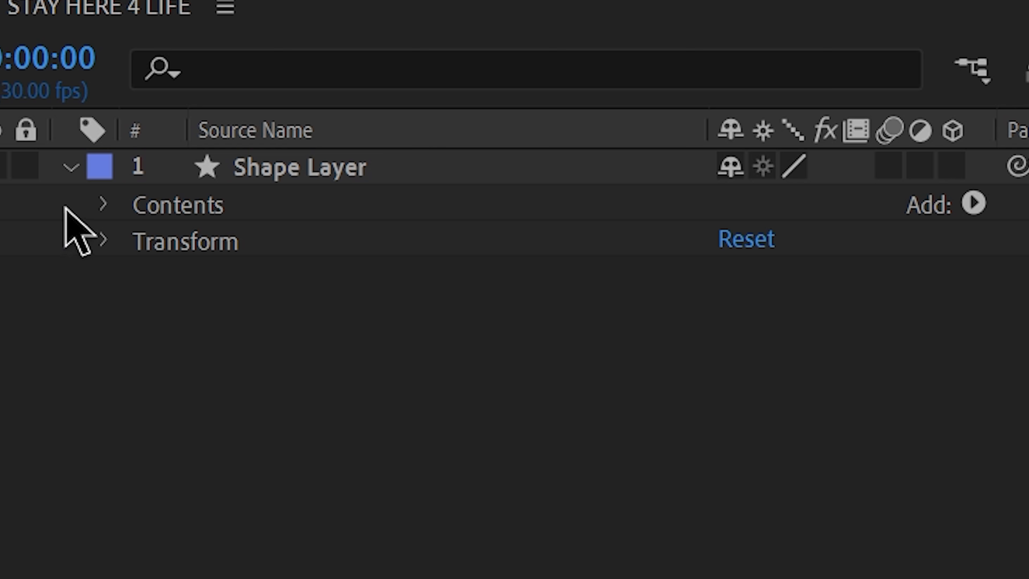
pyautogui.click(102, 204)
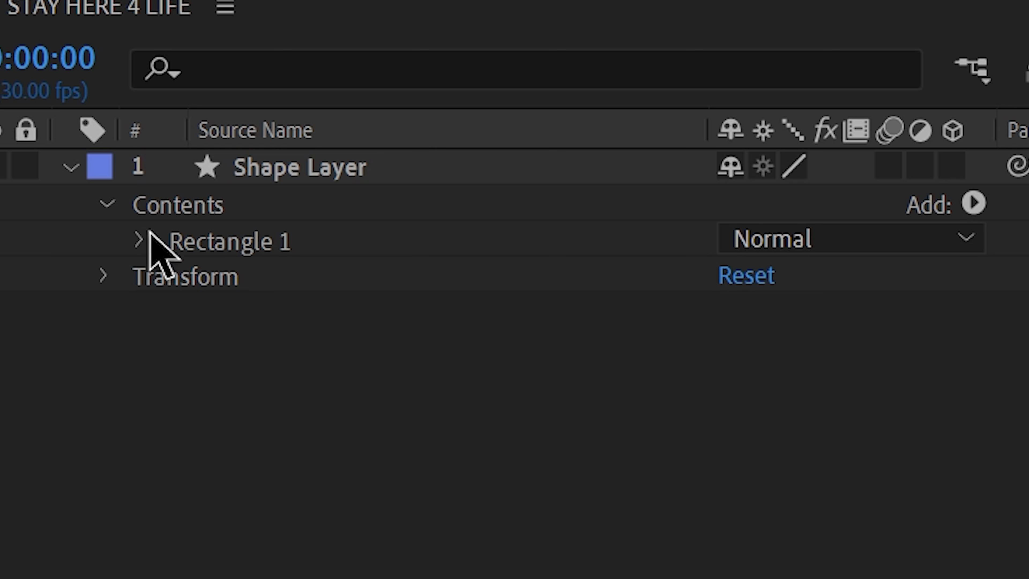
pyautogui.click(139, 241)
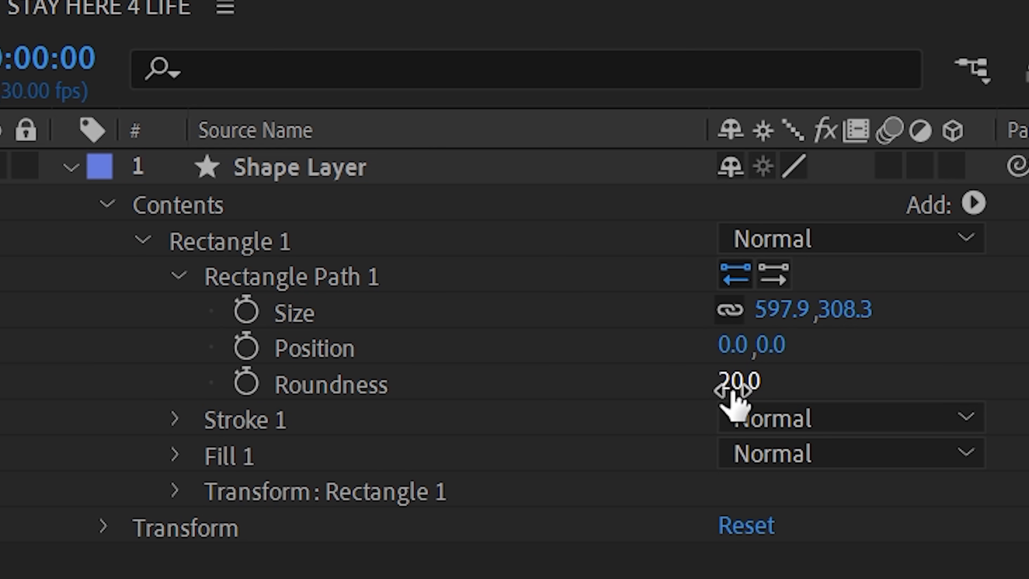
pyautogui.click(728, 395)
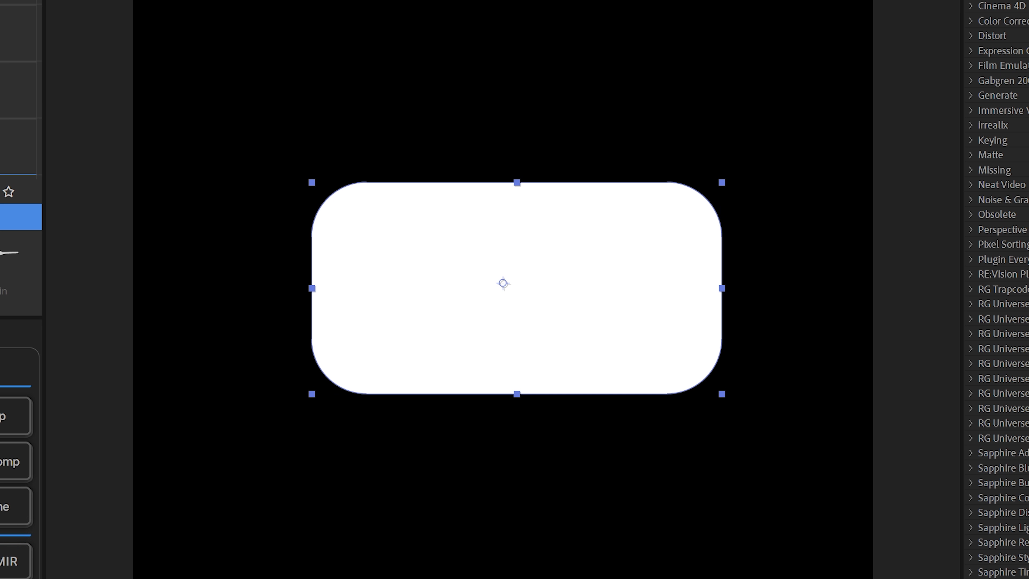
pyautogui.moveTo(323, 486); pyautogui.dragTo(317, 486)
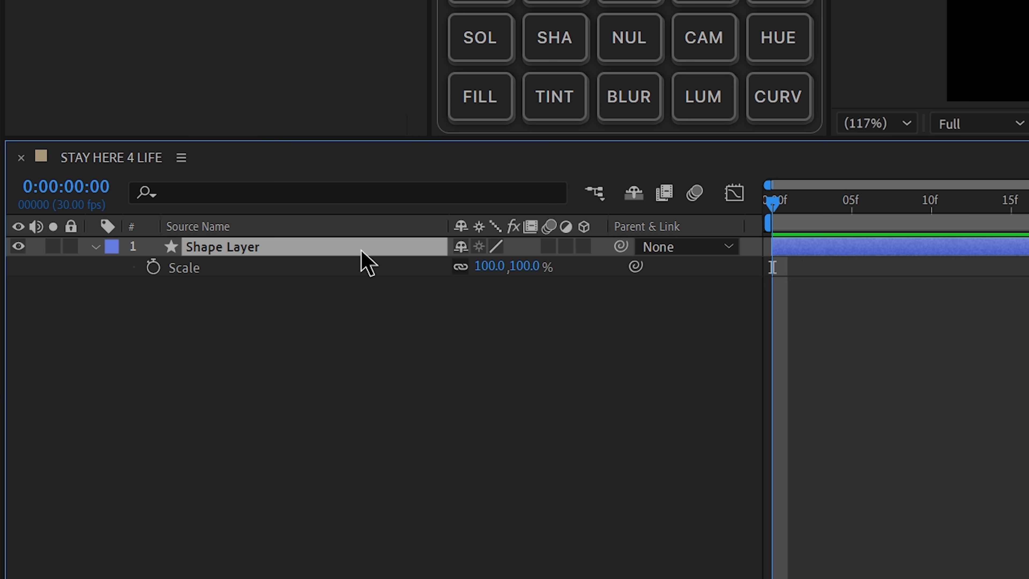
# Try to stretch the shape vertically by keyframing the layer's Scale from 100% at the first frame to a taller value at 0:00:00:11
pyautogui.click(153, 268)
pyautogui.click(949, 229)
pyautogui.moveTo(523, 267); pyautogui.dragTo(535, 267)
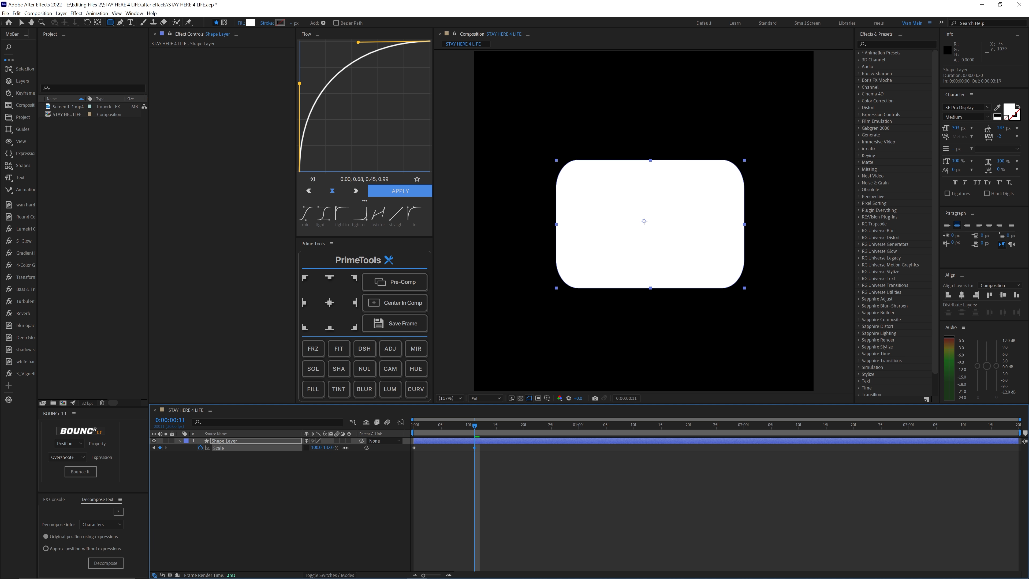
pyautogui.press('space')
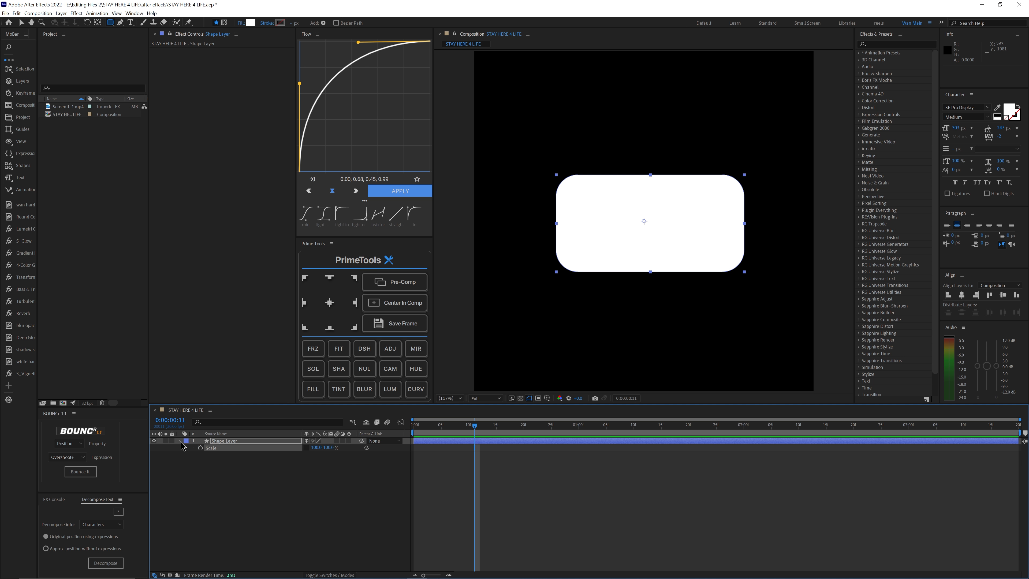
# Unlink the proportions of Rectangle Path 1's Size and resize the rectangle to about 187 by 768 px
pyautogui.click(181, 441)
pyautogui.click(188, 448)
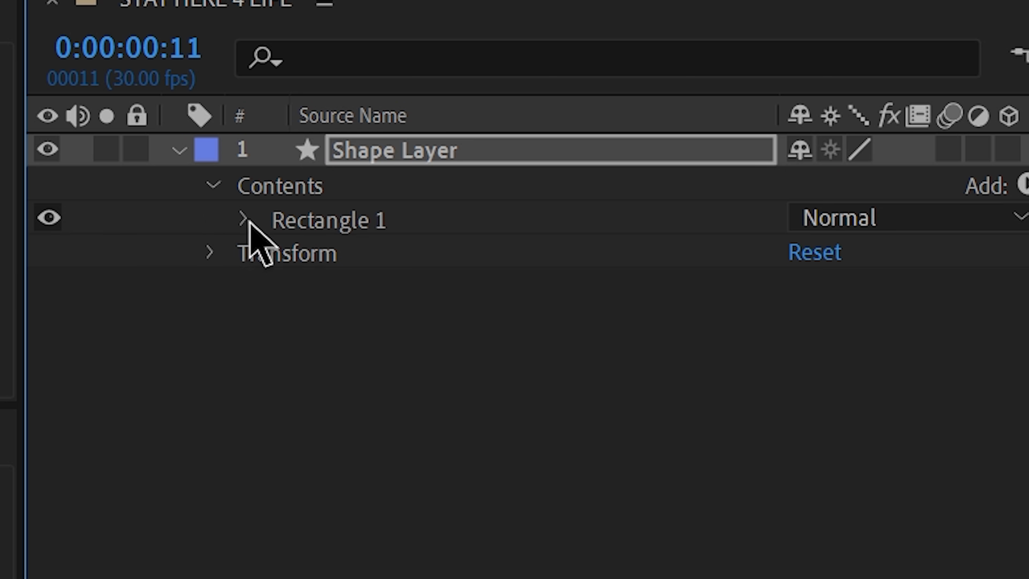
pyautogui.click(243, 220)
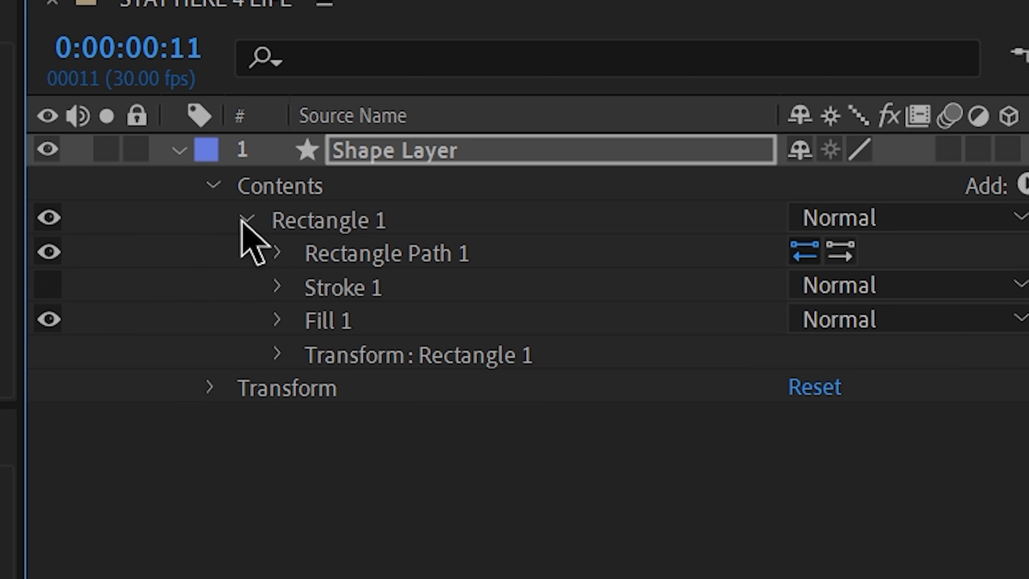
pyautogui.click(278, 253)
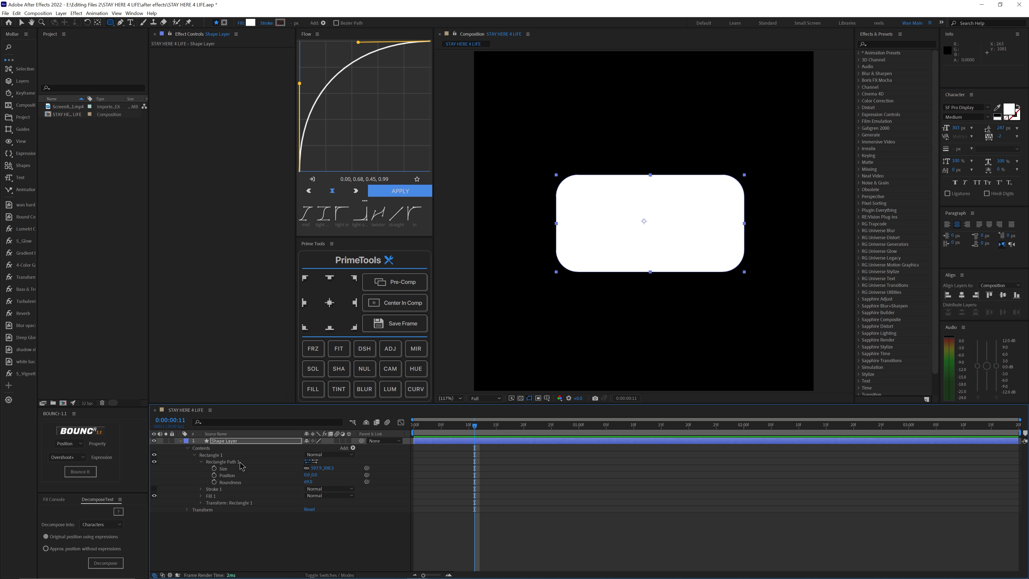
pyautogui.moveTo(330, 469); pyautogui.dragTo(343, 474)
pyautogui.hotkey('ctrl', 'z')
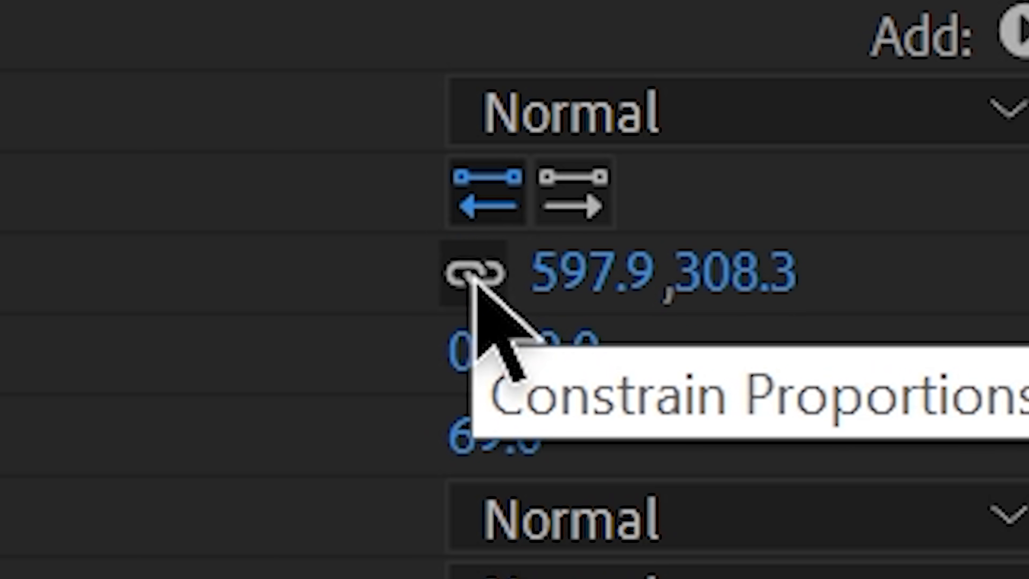
pyautogui.click(471, 276)
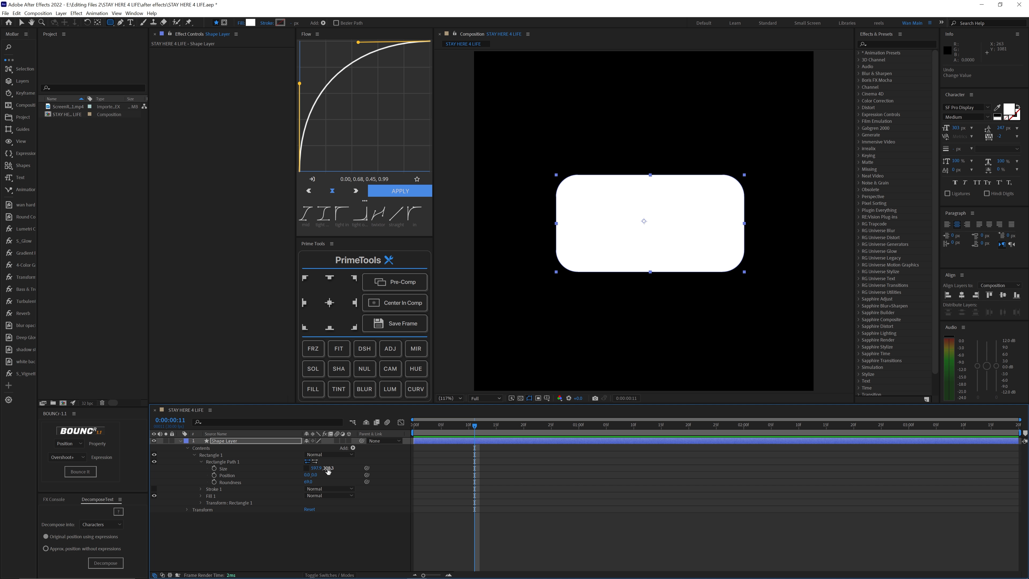
pyautogui.moveTo(734, 271); pyautogui.dragTo(1028, 272)
pyautogui.moveTo(769, 272); pyautogui.dragTo(1028, 271)
pyautogui.moveTo(328, 468); pyautogui.dragTo(290, 462)
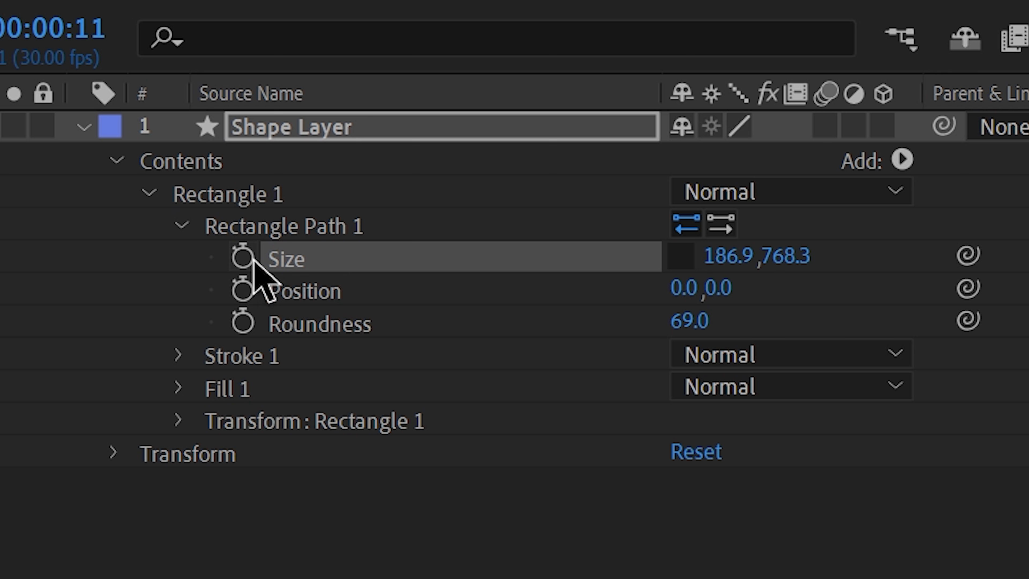
# Keyframe the rectangle's Size from 800.9 px wide at the first frame to 120.9 px at 0:00:00:26, ease it with the mid preset and preview
pyautogui.click(214, 468)
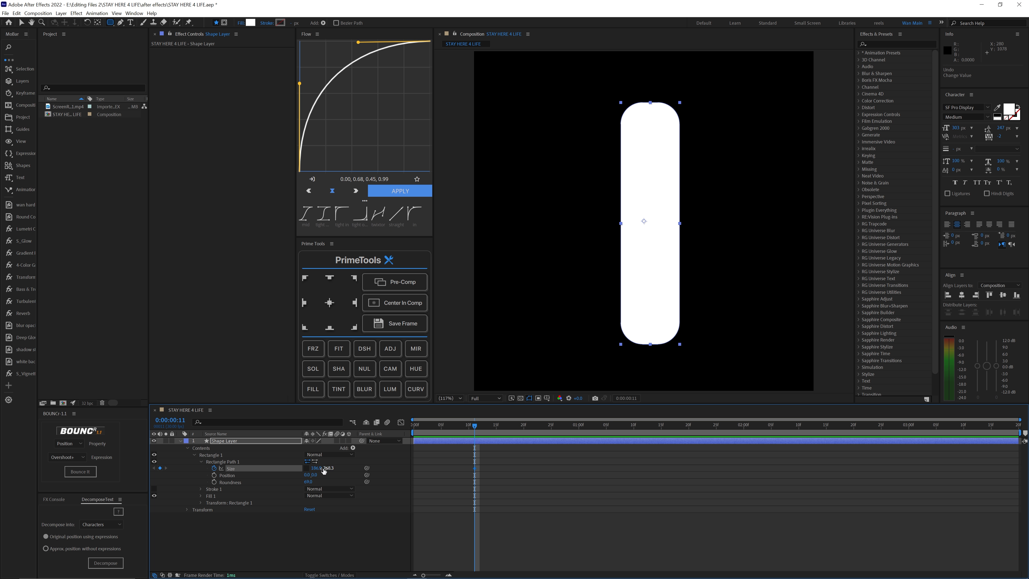
pyautogui.moveTo(729, 256); pyautogui.dragTo(495, 474)
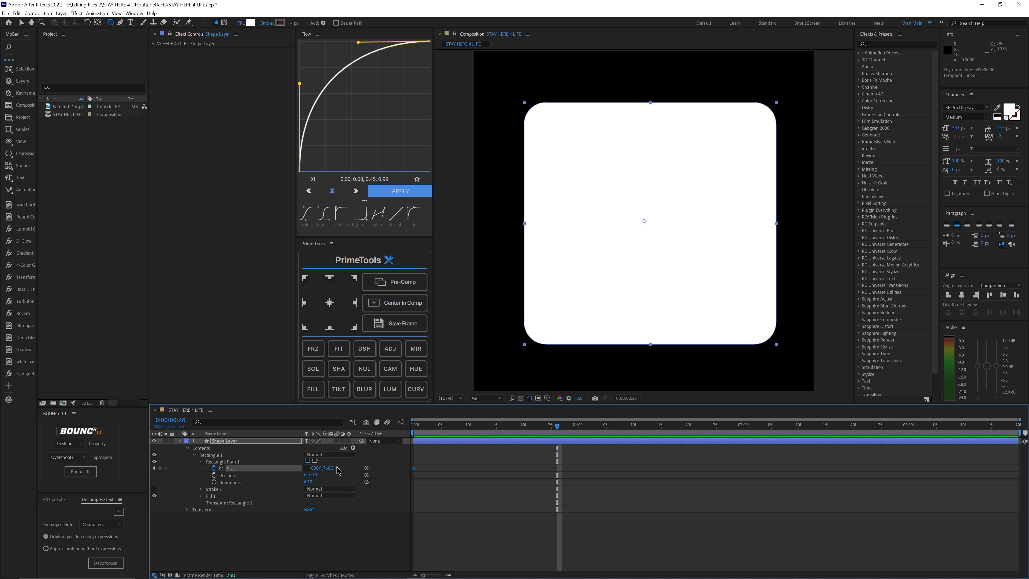
pyautogui.moveTo(316, 468); pyautogui.dragTo(132, 465)
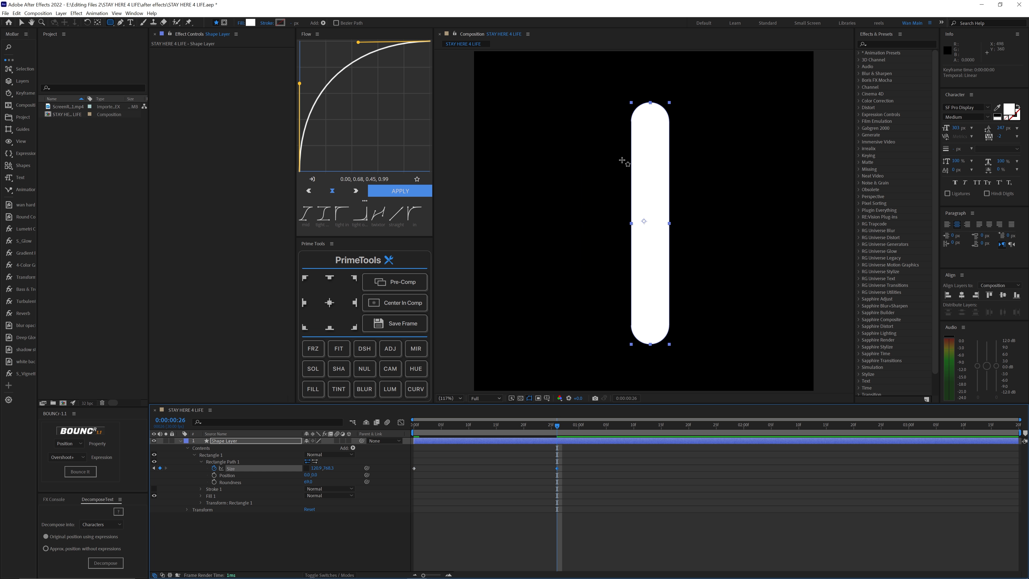
pyautogui.press('space')
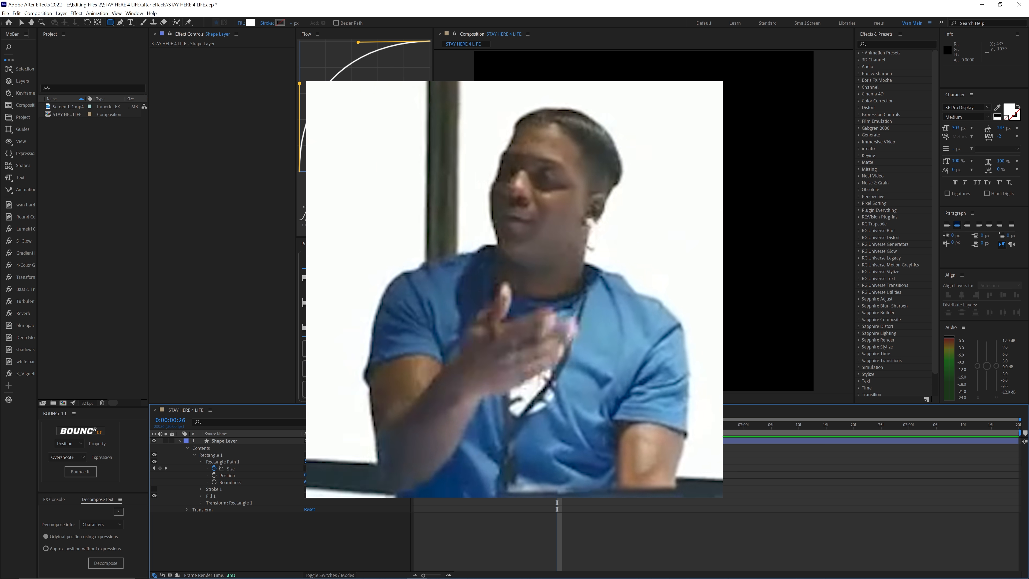
pyautogui.click(305, 213)
pyautogui.press('space')
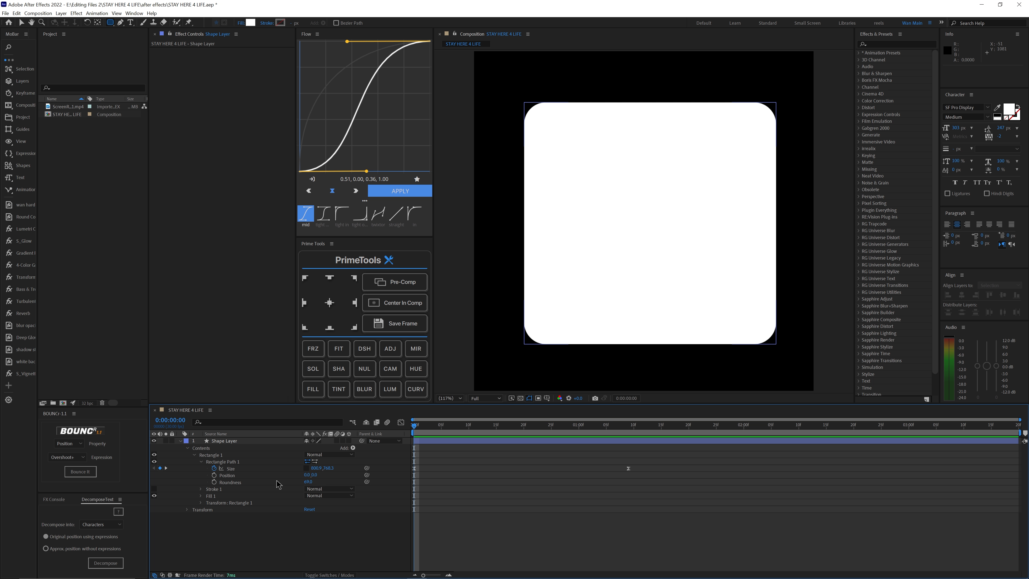
# Set the rectangle's Roundness to 740 with a keyframe at the first frame, and delete the second Size keyframe
pyautogui.moveTo(308, 482); pyautogui.dragTo(573, 480)
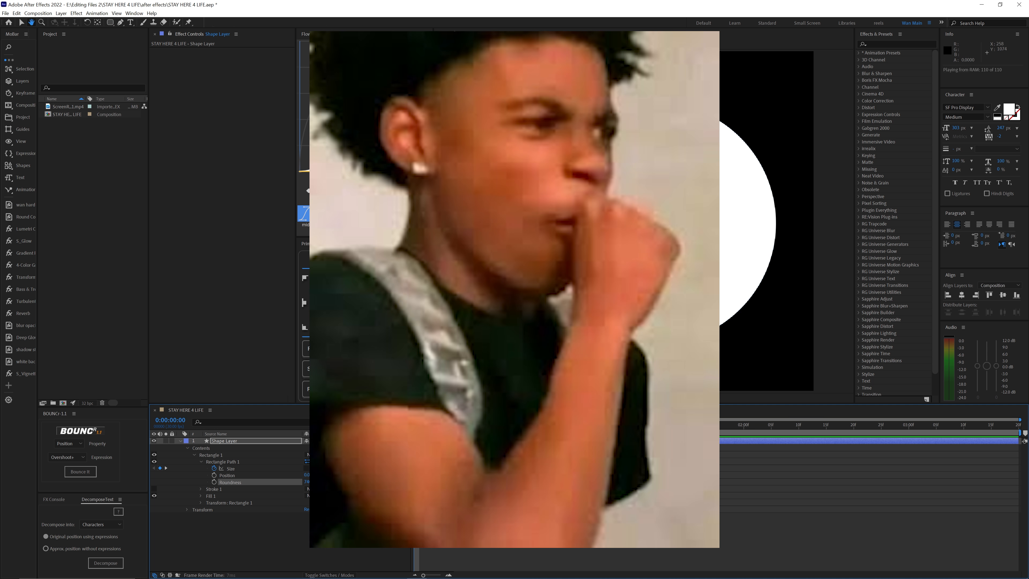
pyautogui.press('space')
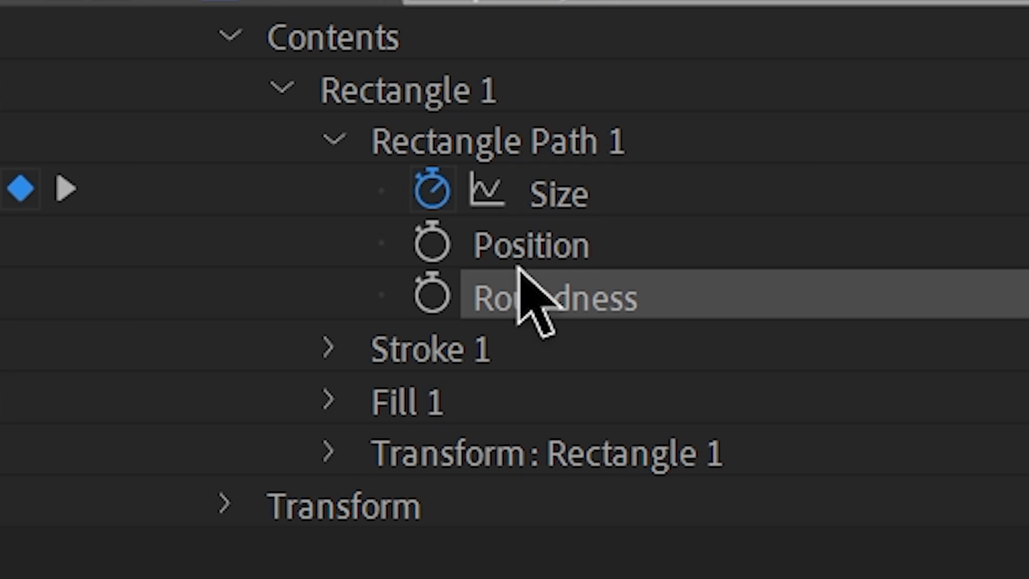
pyautogui.click(213, 481)
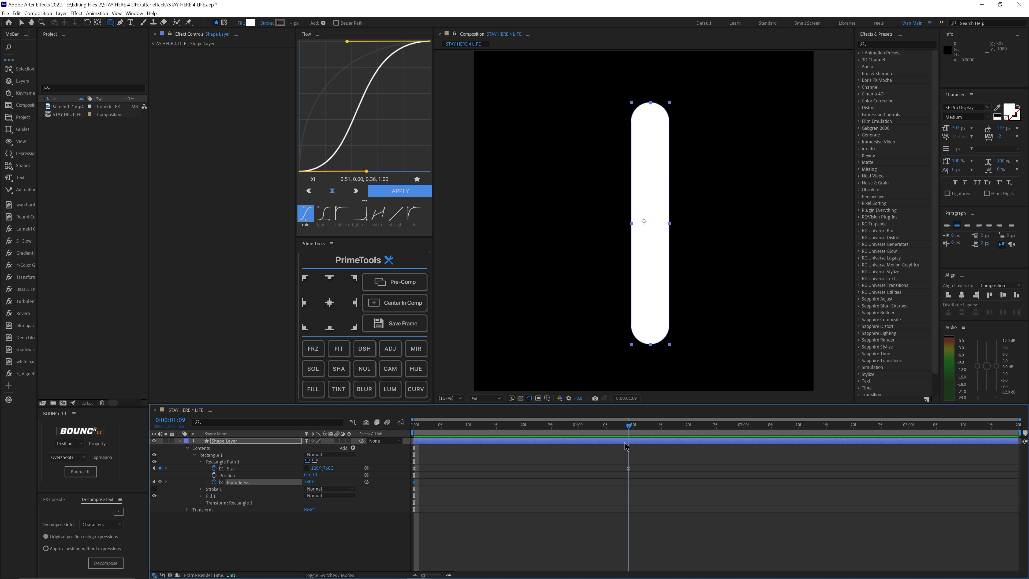
pyautogui.press('Delete')
# Keyframe Roundness to 0 at 0:00:01:09, apply the mid easing curve and preview the circle-to-square morph
pyautogui.moveTo(310, 482); pyautogui.dragTo(307, 482)
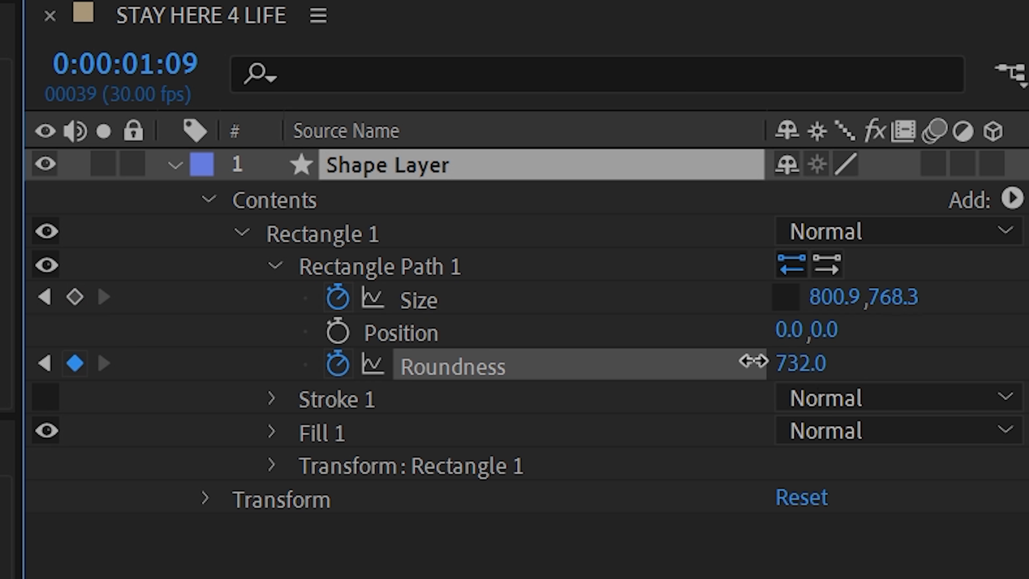
pyautogui.moveTo(194, 356); pyautogui.dragTo(0, 356)
pyautogui.moveTo(804, 365); pyautogui.dragTo(115, 381)
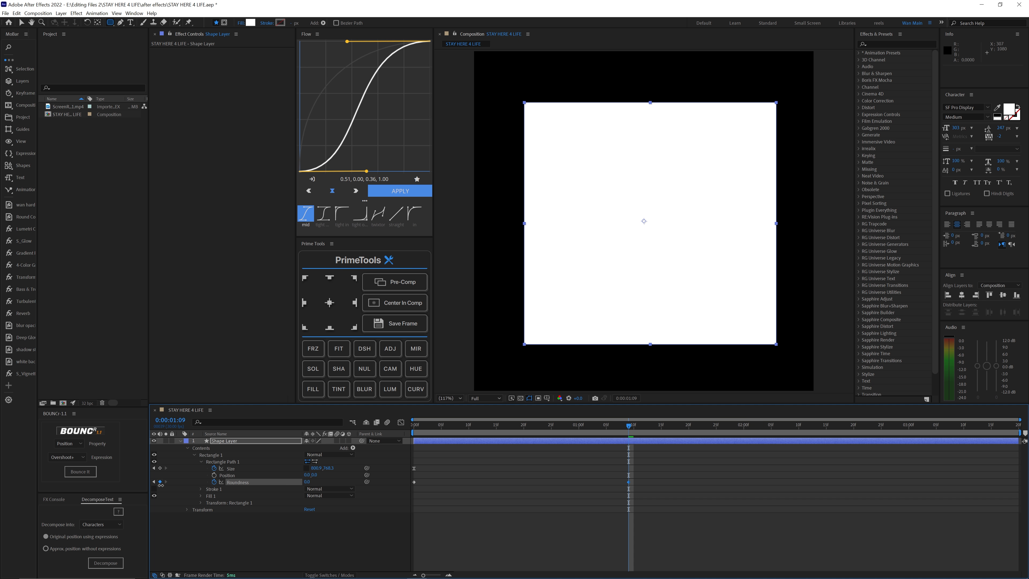
pyautogui.click(399, 194)
pyautogui.press('space')
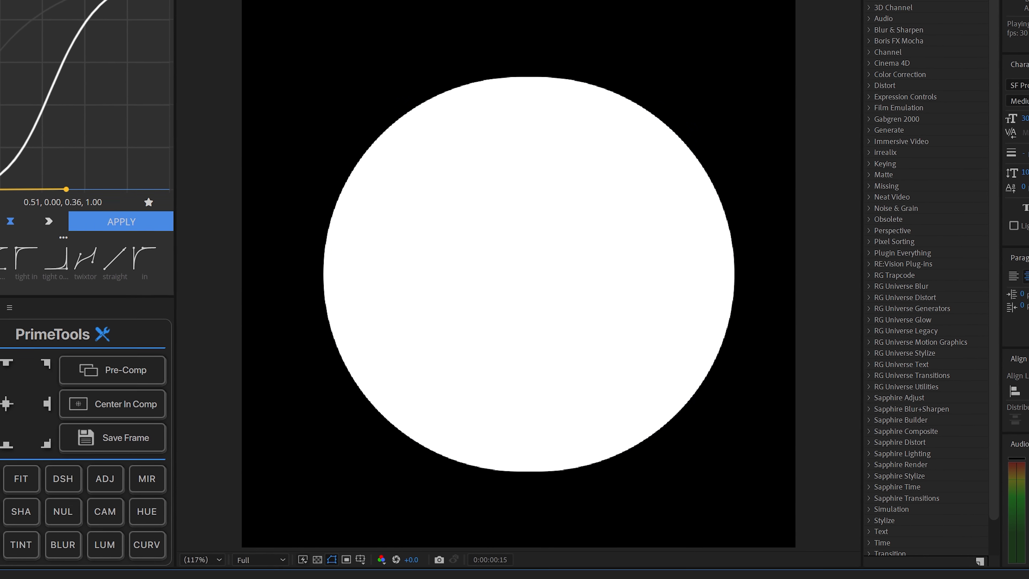
pyautogui.press('space')
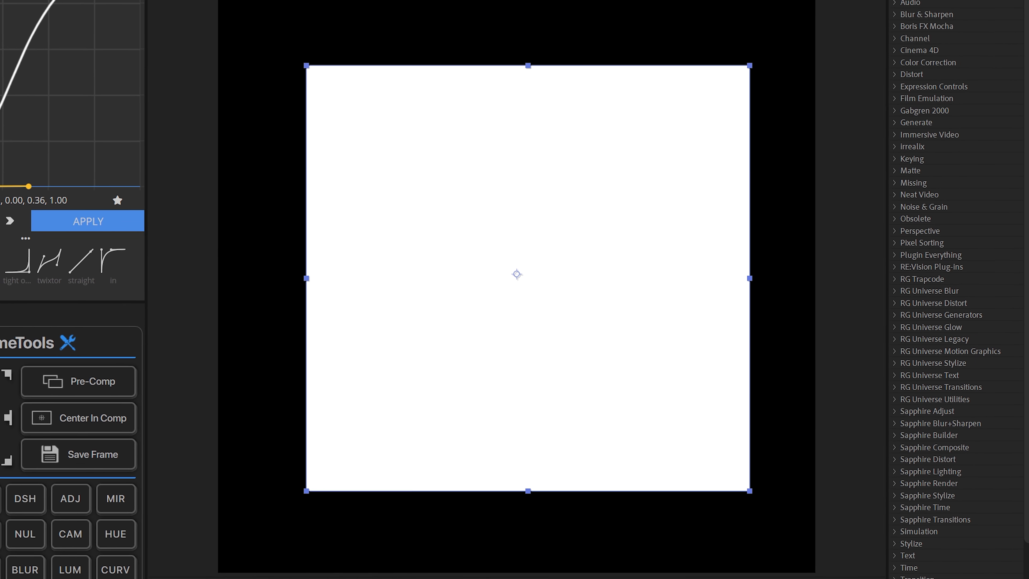
# Raise the Roundness keyframe at 0:00:01:09 to about 71, reapply the easing to both Roundness keyframes and preview from the start
pyautogui.hotkey('ctrl', 'shift', 'a')
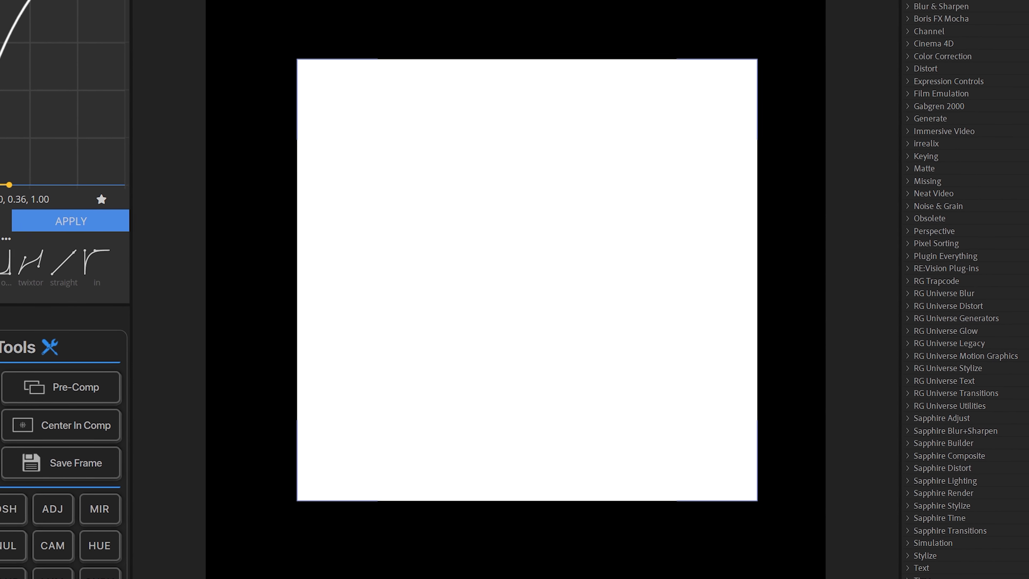
pyautogui.moveTo(597, 308); pyautogui.dragTo(611, 308)
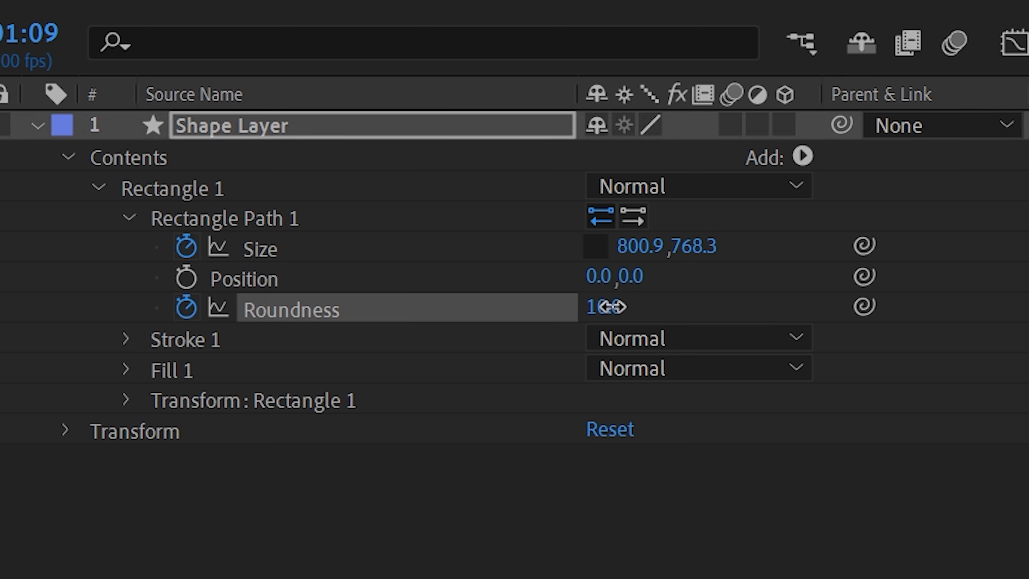
pyautogui.moveTo(611, 307); pyautogui.dragTo(645, 308)
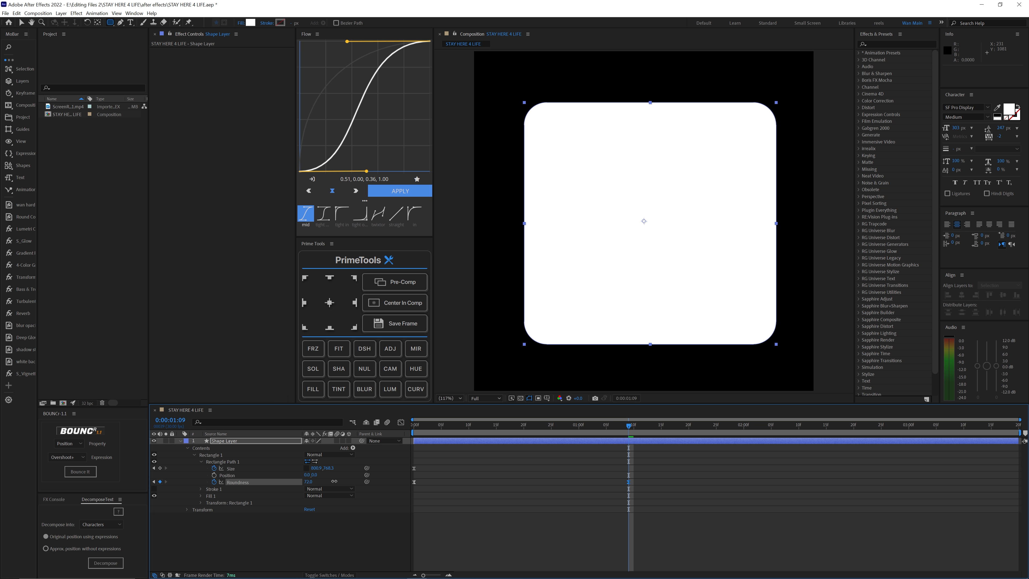
pyautogui.moveTo(643, 478); pyautogui.dragTo(413, 485)
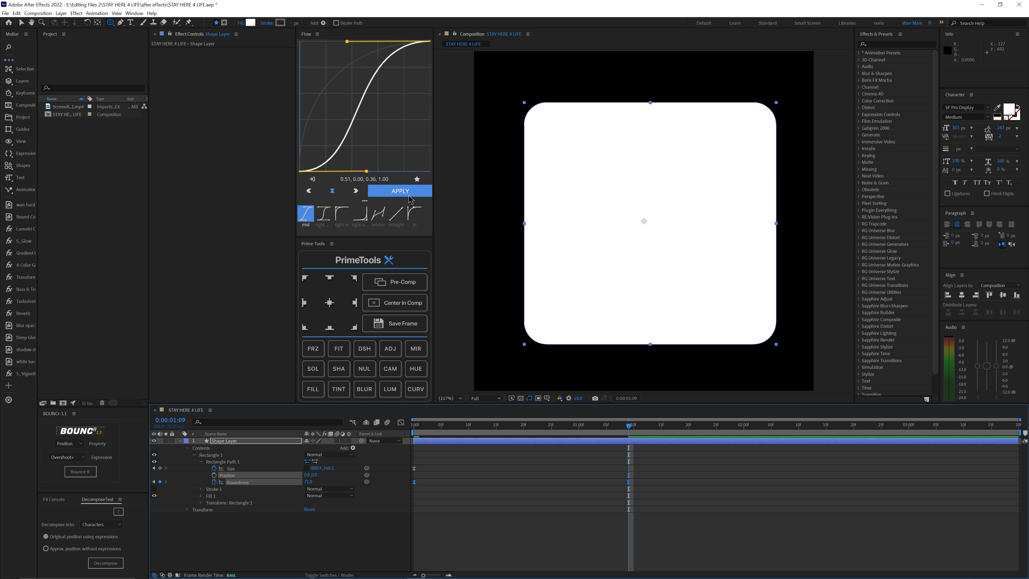
pyautogui.click(400, 191)
pyautogui.press('Home')
pyautogui.press('space')
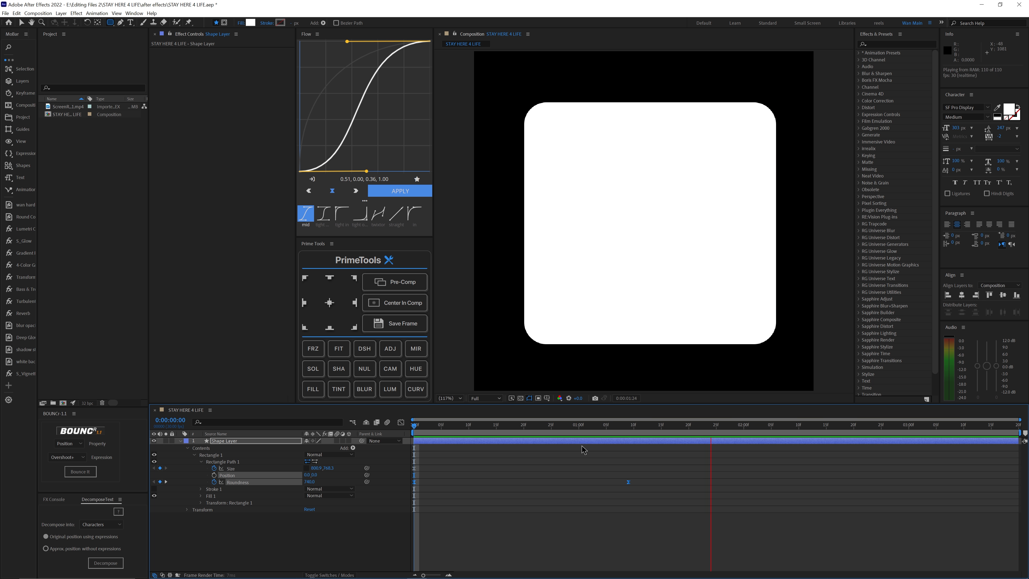
# Keyframe Size and Roundness at the first frame, reduce the height to about 86 px and Roundness to 20 at 0:00:01:06, and apply the mid easing
pyautogui.click(430, 442)
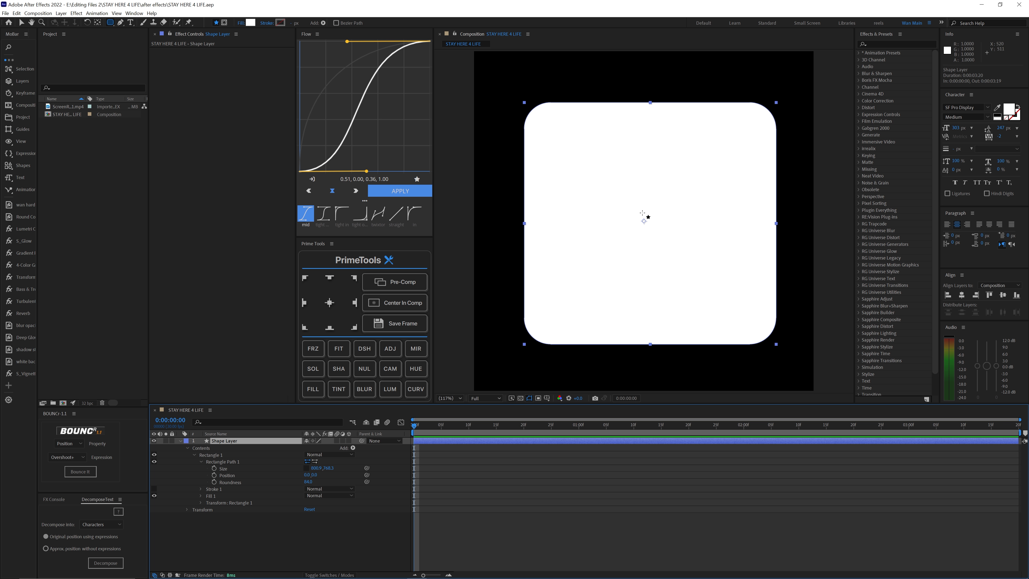
pyautogui.click(214, 469)
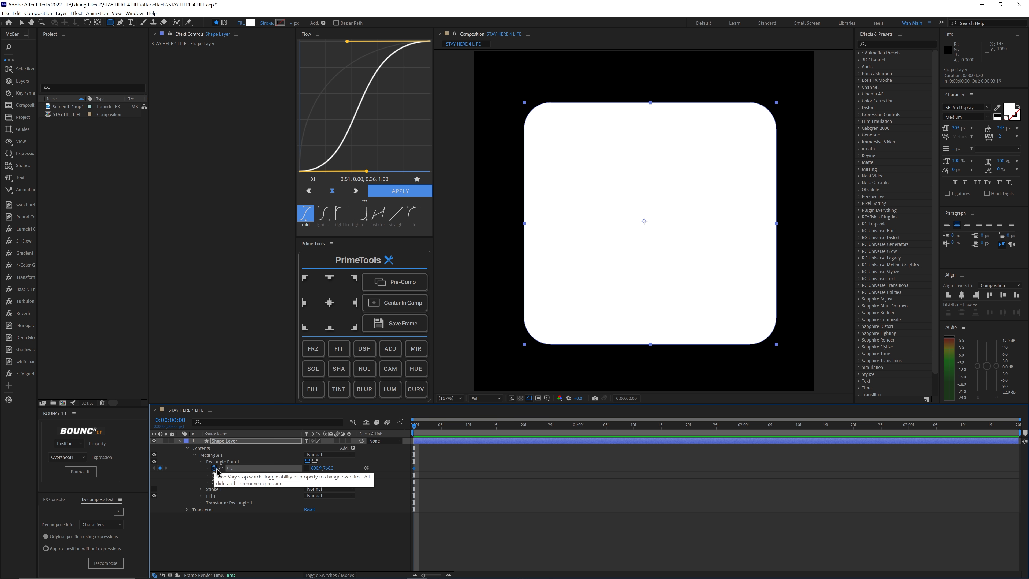
pyautogui.click(612, 425)
pyautogui.moveTo(327, 468); pyautogui.dragTo(223, 469)
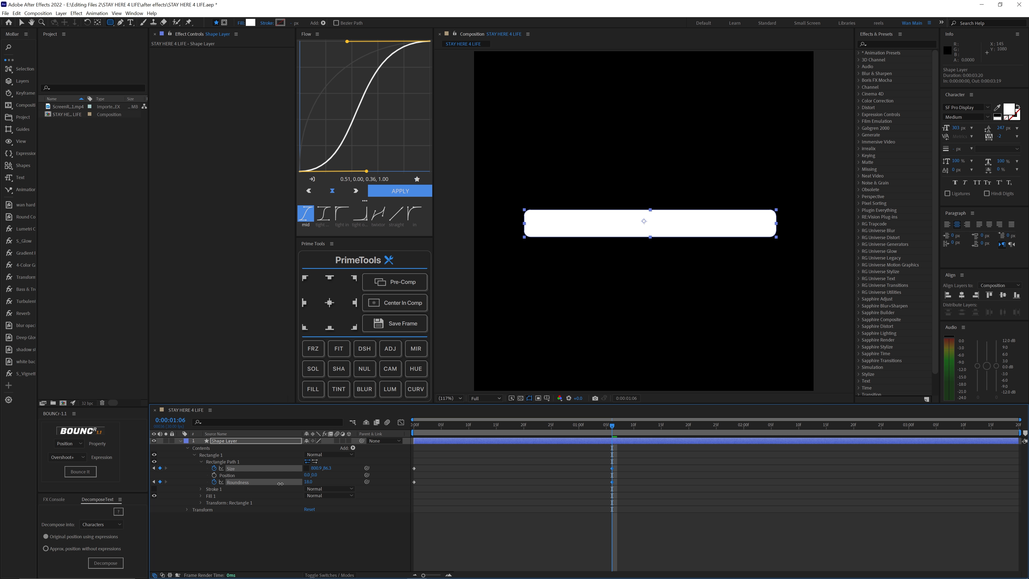
pyautogui.click(406, 199)
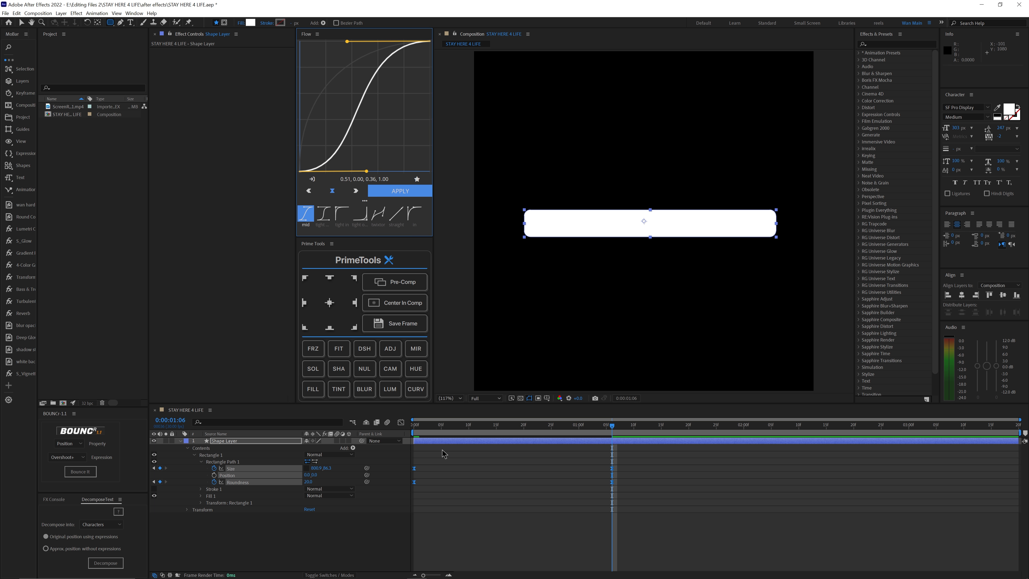
# Preview the morph, apply the tight easing curve (0.90, 0.01, 0.06, 1.00) to the Size and Roundness keyframes, and preview it again
pyautogui.press('Home')
pyautogui.press('space')
pyautogui.press('space')
pyautogui.click(323, 213)
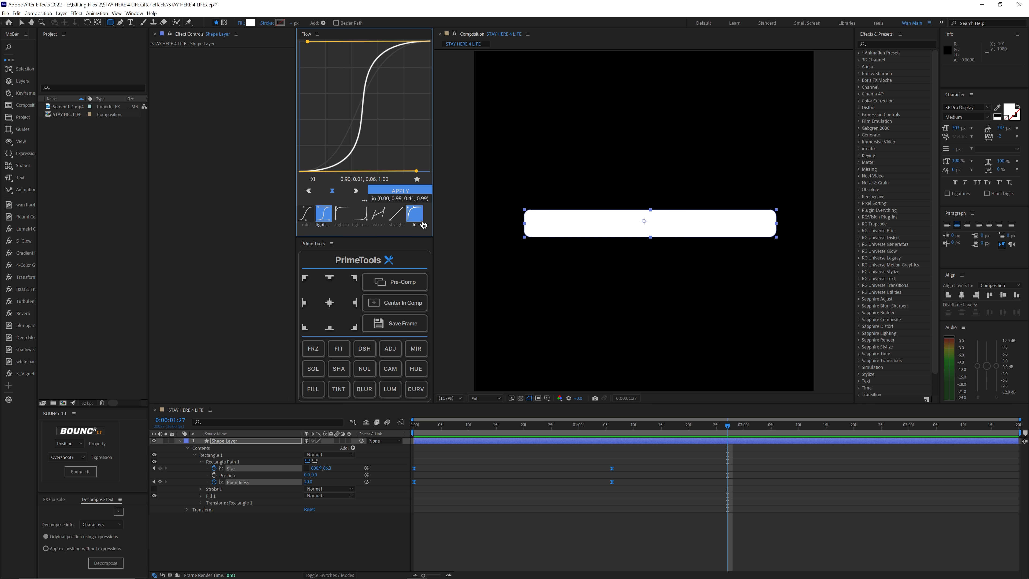
pyautogui.press('Home')
pyautogui.press('space')
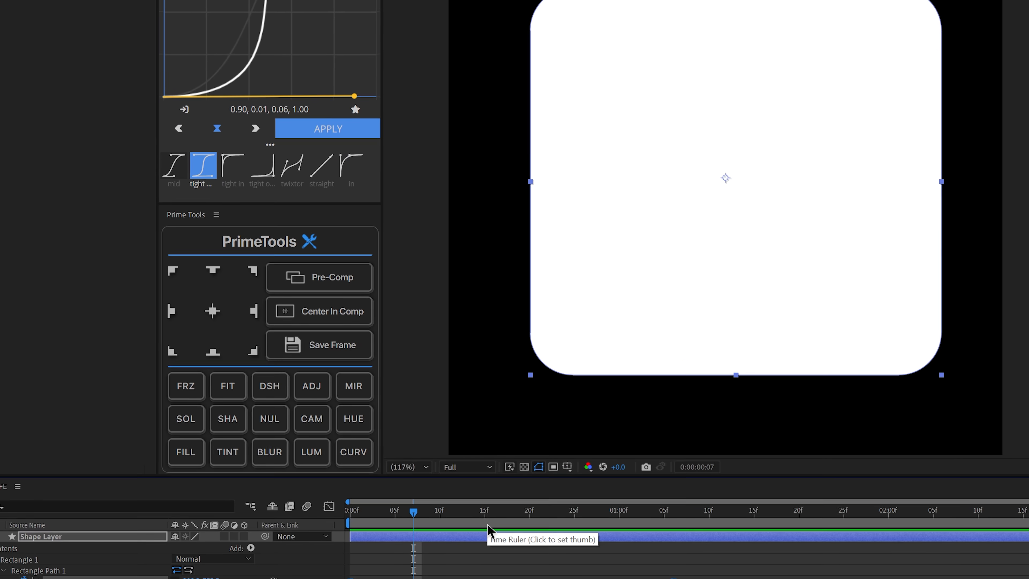
pyautogui.moveTo(487, 526); pyautogui.dragTo(639, 540)
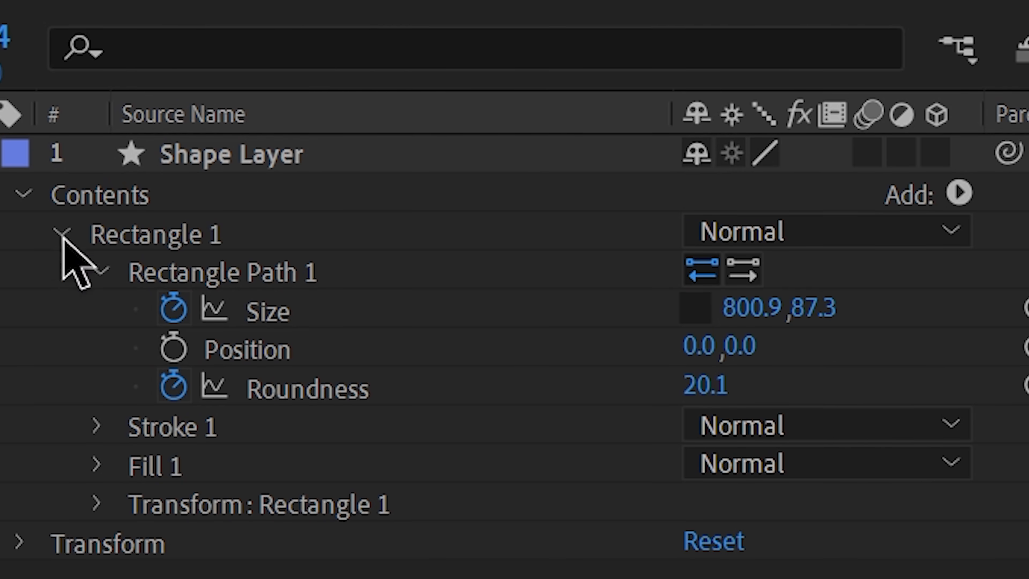
# Keyframe the Color of Rectangle 1's Fill 1 and place that keyframe at the first frame
pyautogui.click(195, 455)
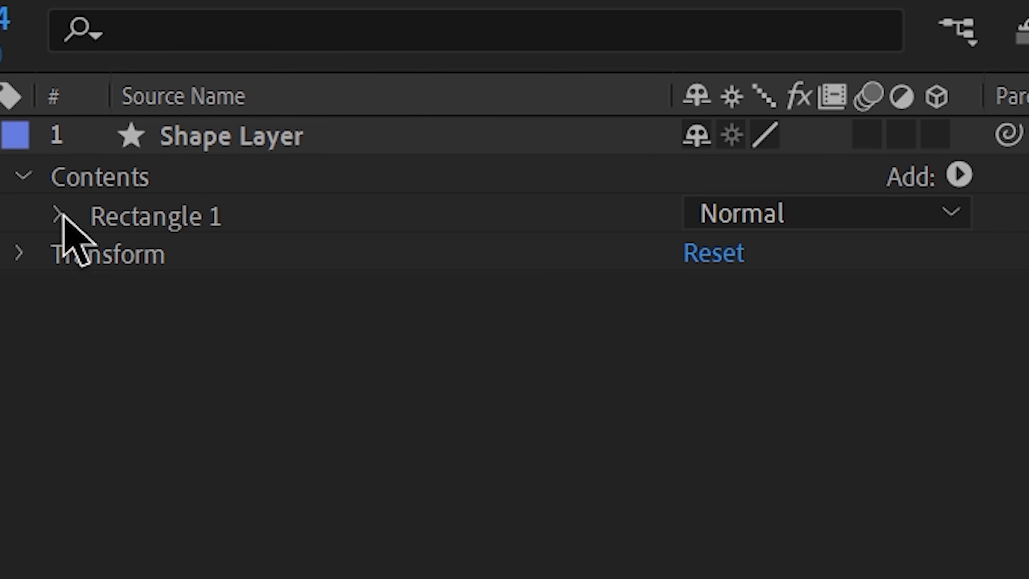
pyautogui.click(60, 217)
pyautogui.click(98, 447)
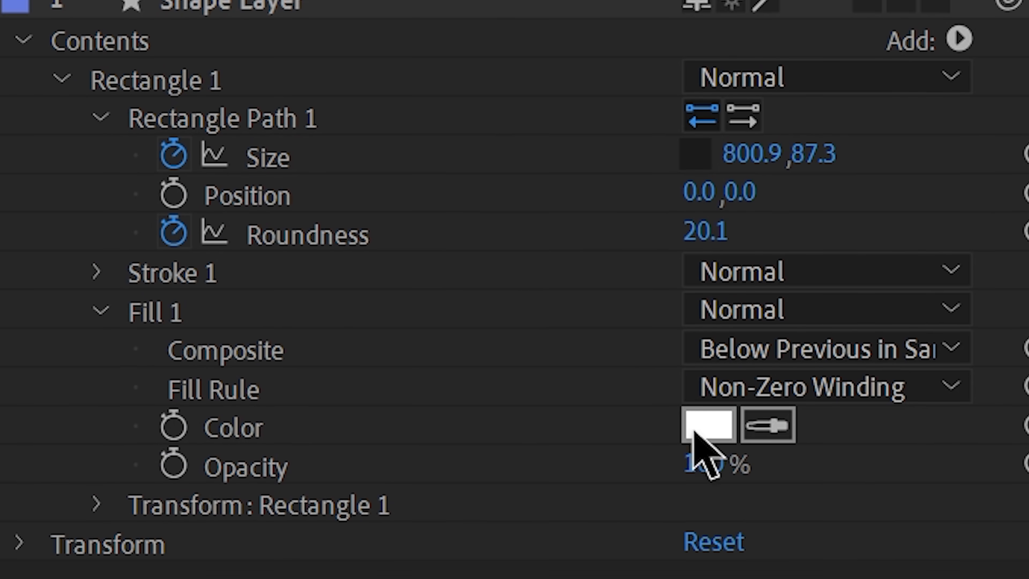
pyautogui.click(174, 424)
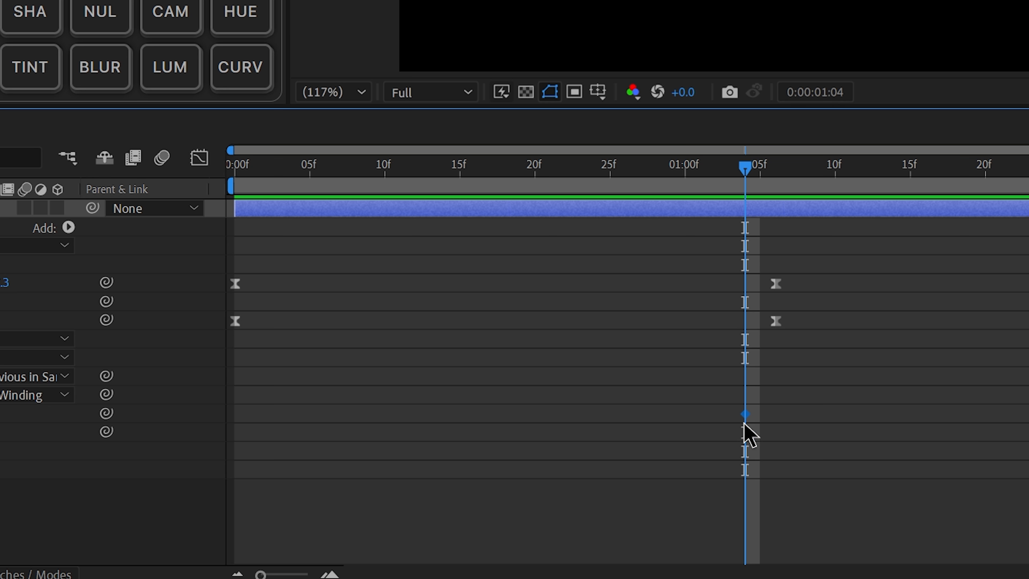
pyautogui.moveTo(744, 414); pyautogui.dragTo(233, 414)
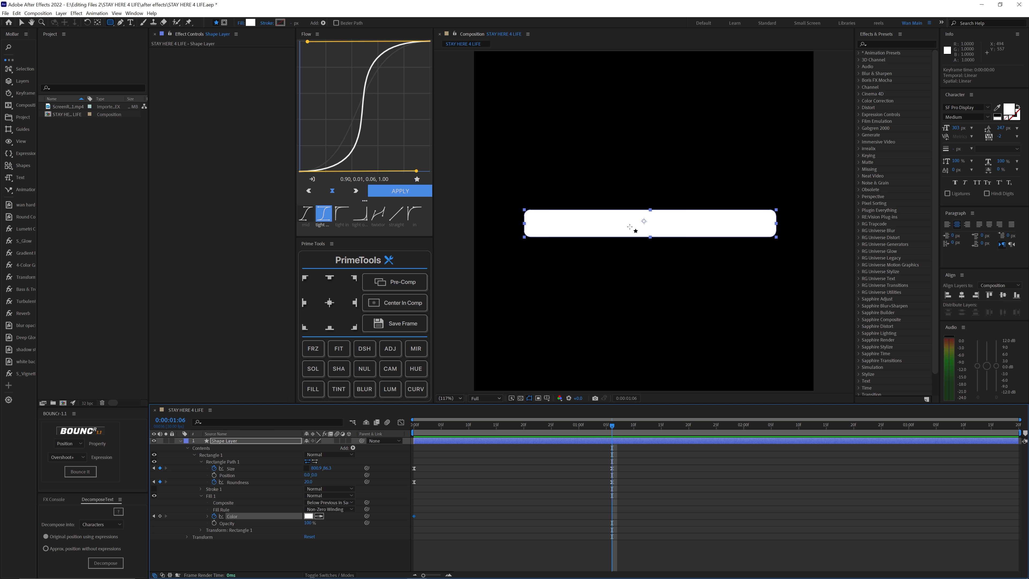
# Keyframe a reddish Fill color at 0:00:01:06, apply the tight easing curve to the Color keyframes and preview the color change
pyautogui.click(309, 517)
pyautogui.moveTo(217, 230); pyautogui.dragTo(193, 305)
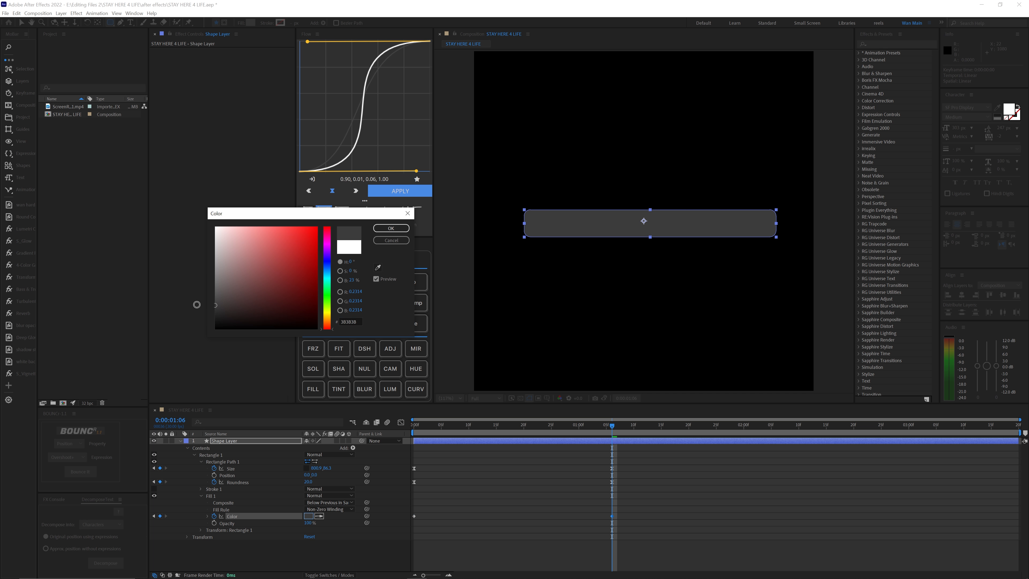
pyautogui.click(391, 228)
pyautogui.click(389, 190)
pyautogui.press('space')
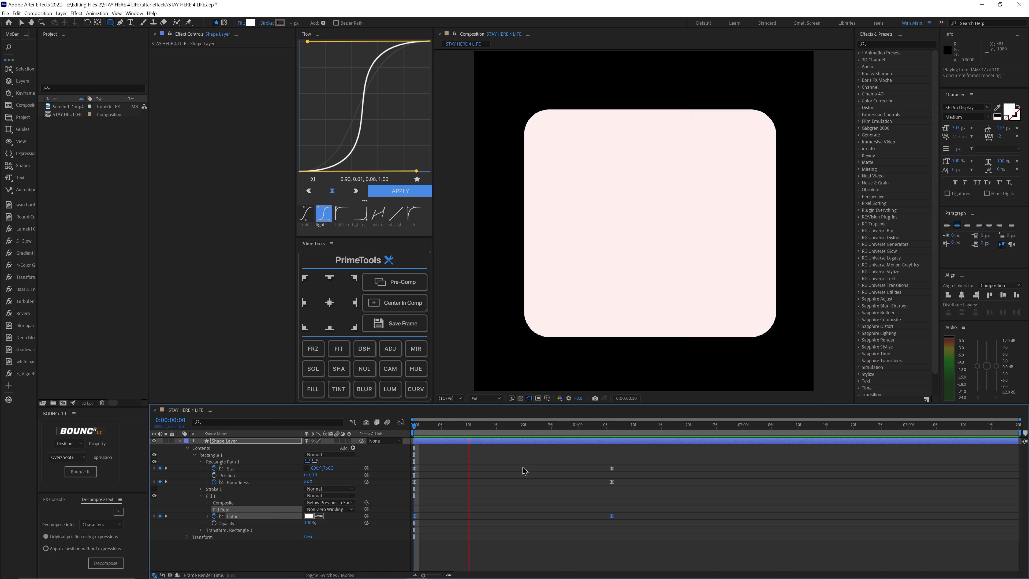
pyautogui.press('space')
pyautogui.moveTo(453, 428); pyautogui.dragTo(565, 451)
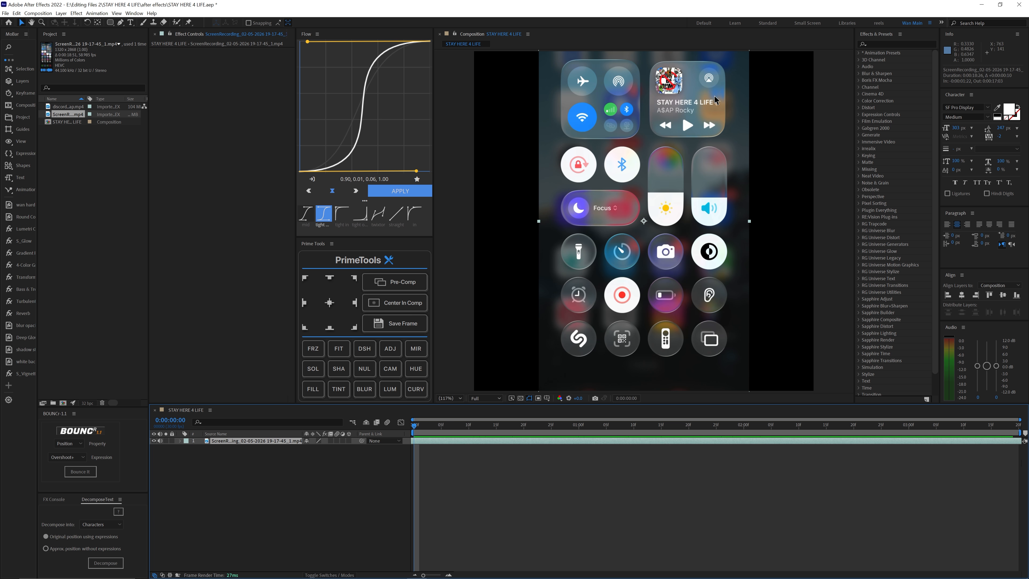
# Save the project and create a new composition from the screen recording footage
pyautogui.hotkey('ctrl', 's')
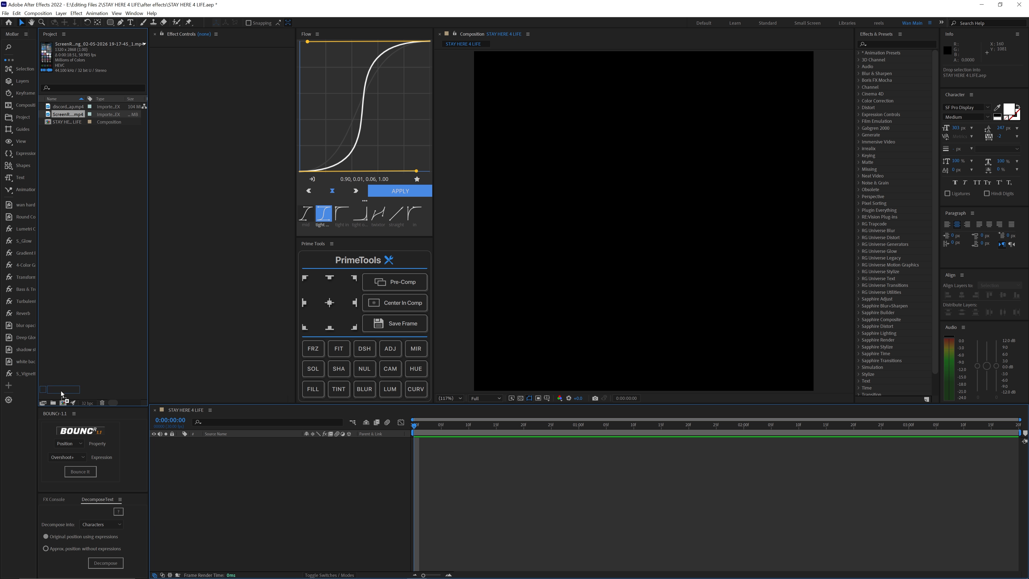
pyautogui.moveTo(62, 393); pyautogui.dragTo(63, 403)
pyautogui.moveTo(424, 433); pyautogui.dragTo(591, 448)
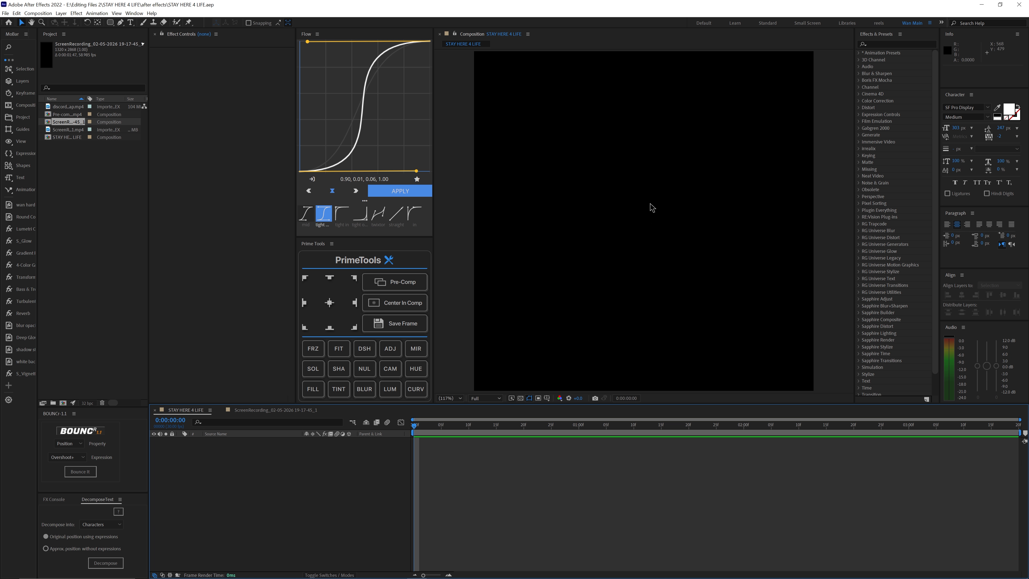
# Add a shape layer to the STAY HERE 4 LIFE composition and draw a white rounded square about 670 px wide on it
pyautogui.click(345, 373)
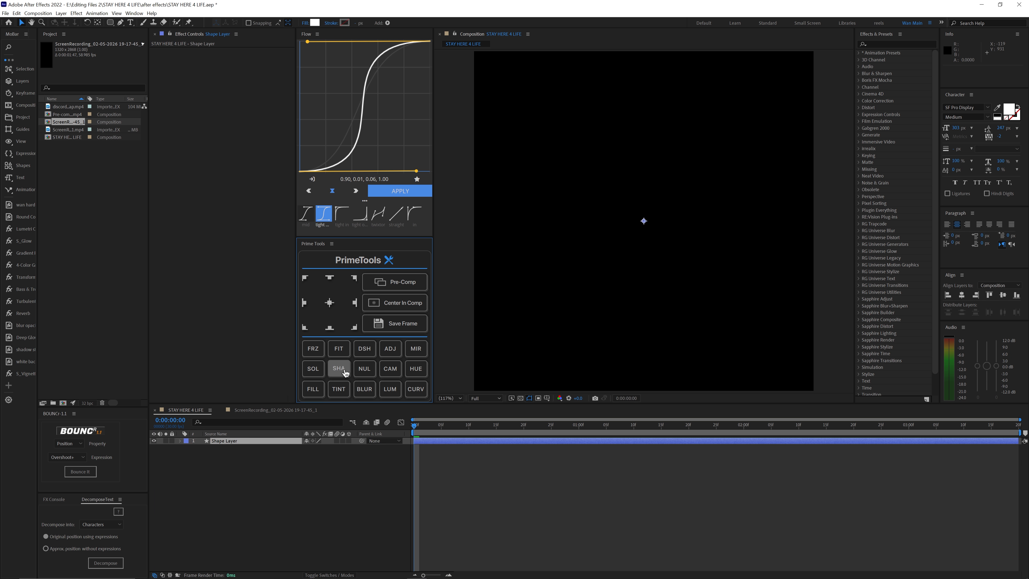
pyautogui.click(111, 23)
pyautogui.moveTo(637, 224)
pyautogui.mouseDown()
pyautogui.moveTo(720, 162)
pyautogui.moveTo(748, 156)
pyautogui.moveTo(756, 172)
pyautogui.moveTo(748, 163)
pyautogui.moveTo(726, 184)
pyautogui.moveTo(696, 184)
pyautogui.moveTo(740, 155)
pyautogui.moveTo(696, 213)
pyautogui.moveTo(744, 169)
pyautogui.mouseUp()
pyautogui.press('shift')
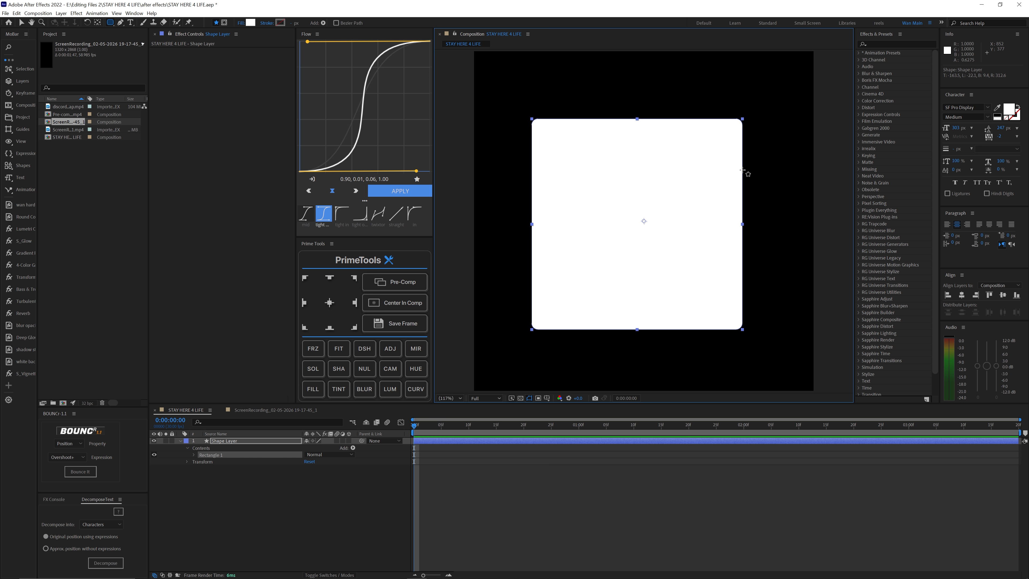
# Center the square's anchor point and center the shape layer in the composition
pyautogui.click(330, 304)
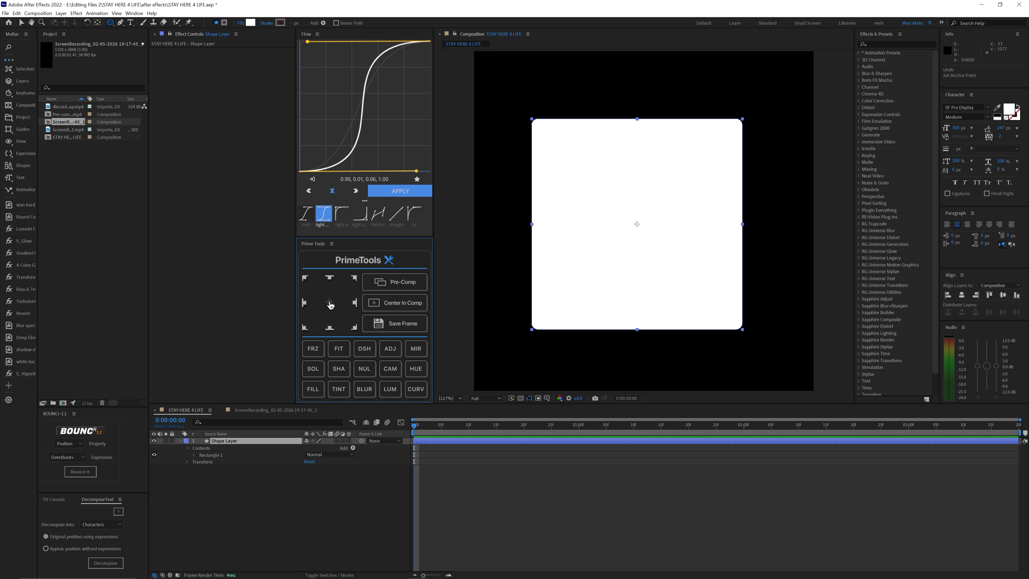
pyautogui.click(413, 305)
pyautogui.press('v')
# Set the square's Roundness to 140, using the music player widget in the screen recording composition as reference
pyautogui.click(294, 410)
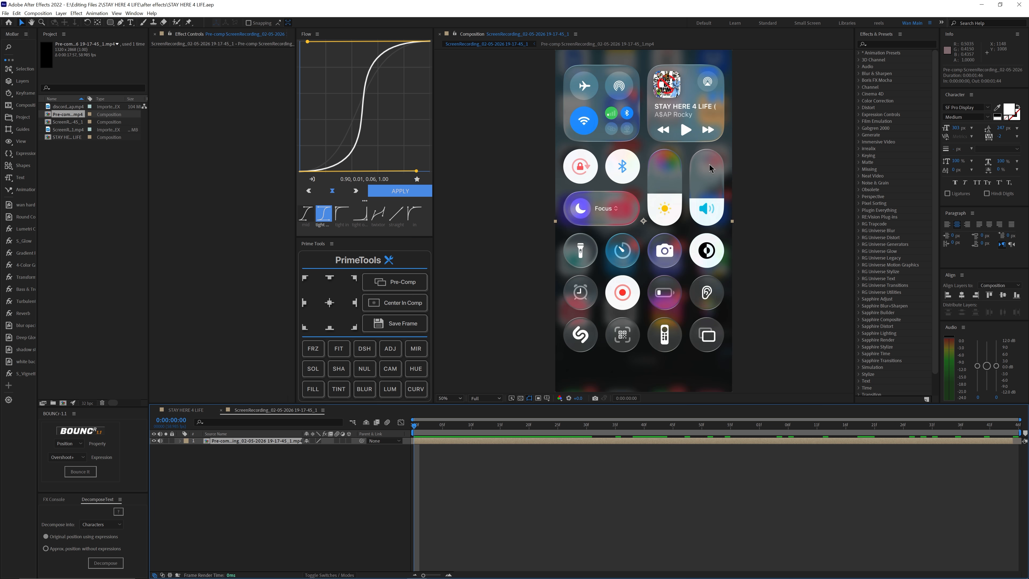
pyautogui.scroll(1, 649, 73)
pyautogui.moveTo(649, 73); pyautogui.dragTo(558, 161)
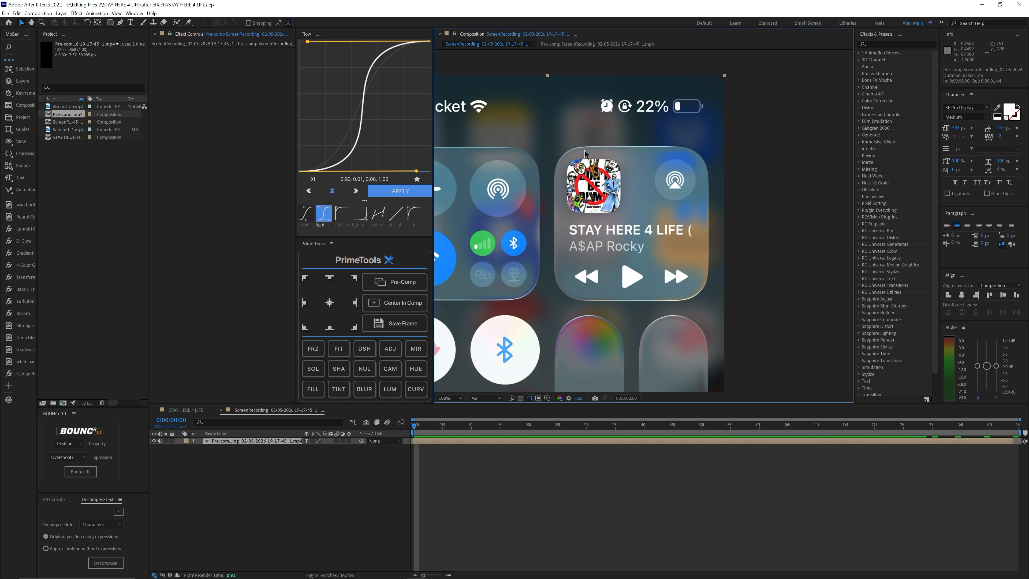
pyautogui.click(201, 411)
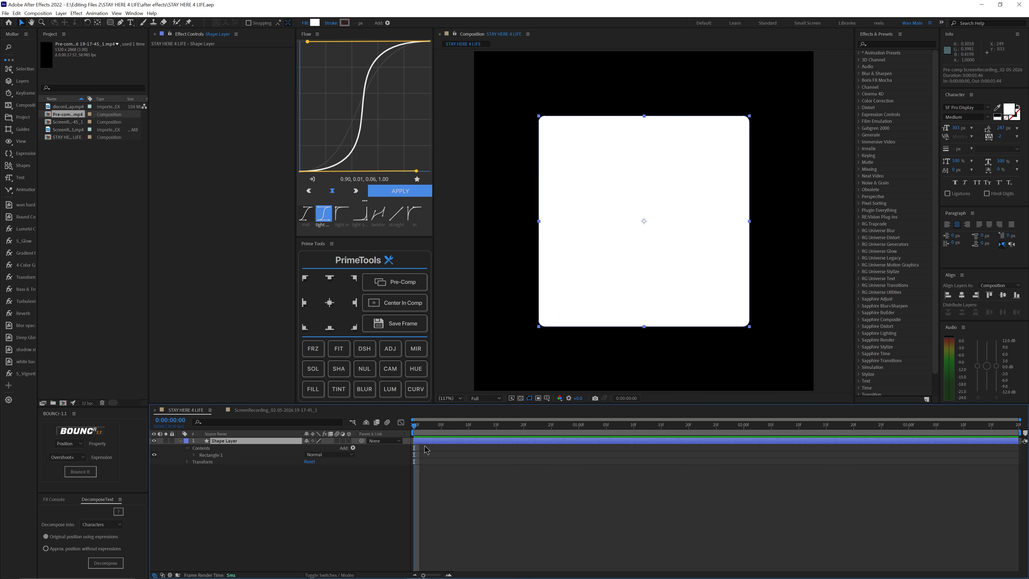
pyautogui.press('u')
pyautogui.press('u')
pyautogui.moveTo(309, 475); pyautogui.dragTo(329, 475)
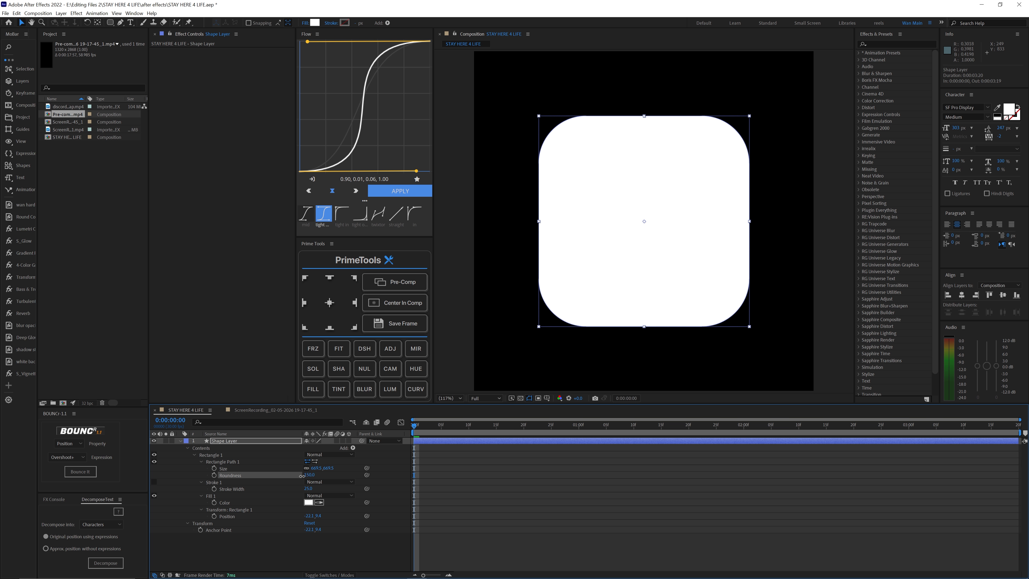
pyautogui.click(293, 411)
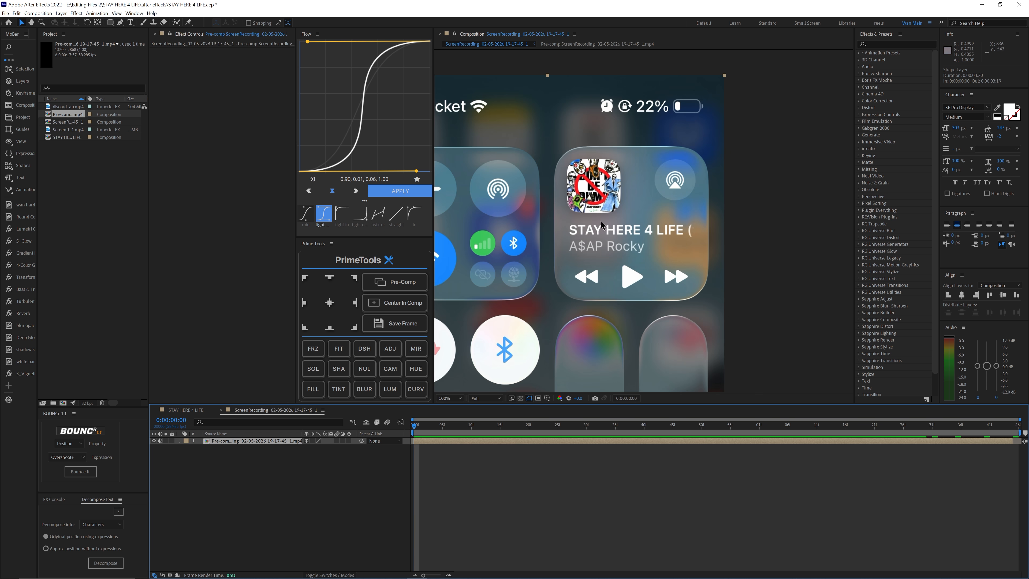
pyautogui.click(187, 410)
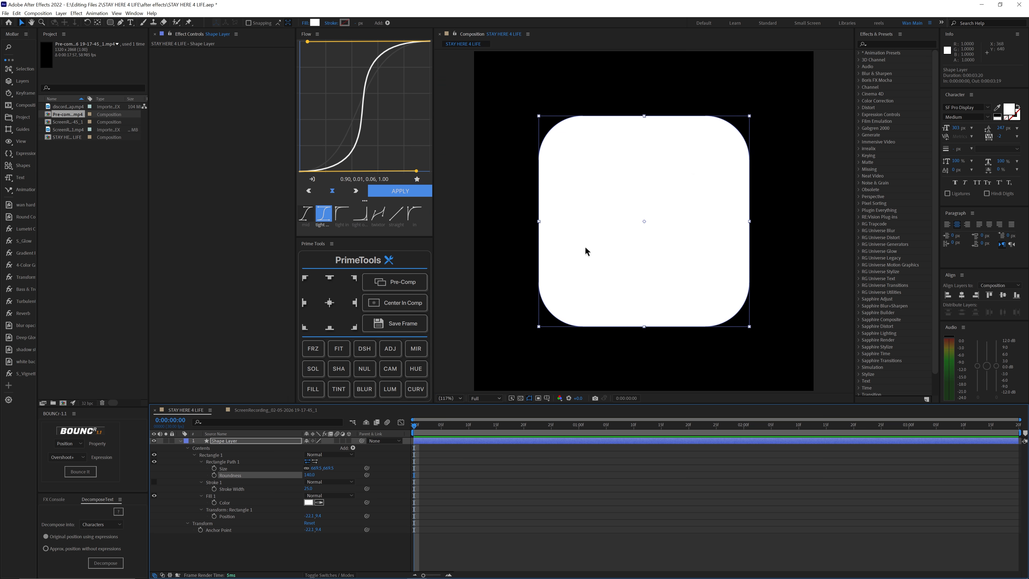
pyautogui.press('u')
pyautogui.click(470, 479)
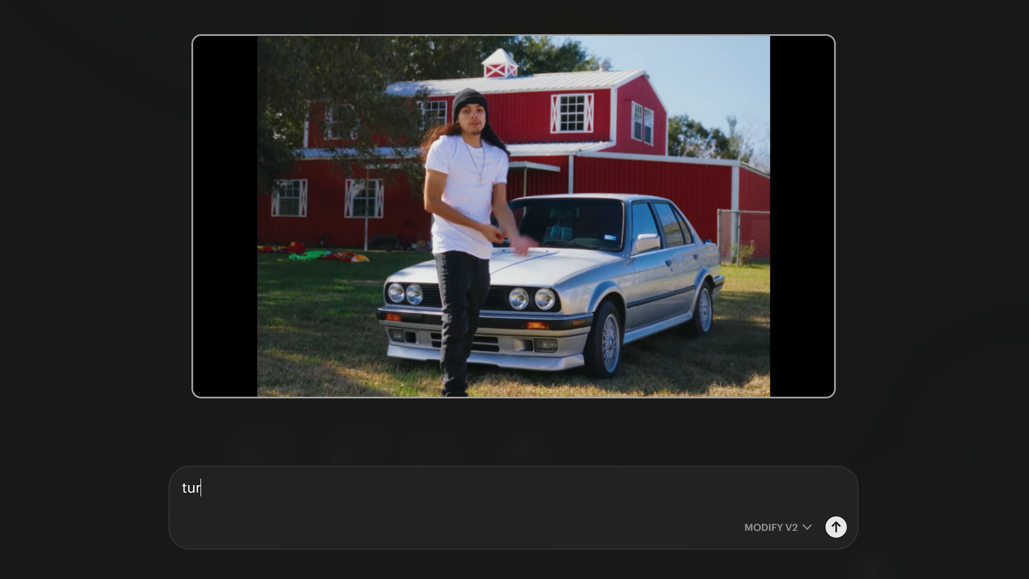
# In the AI video tool, enter the Modify V2 prompt "turn this into a night cinematic scene with fog"
pyautogui.write('n this into a night cinematic scene with fog')
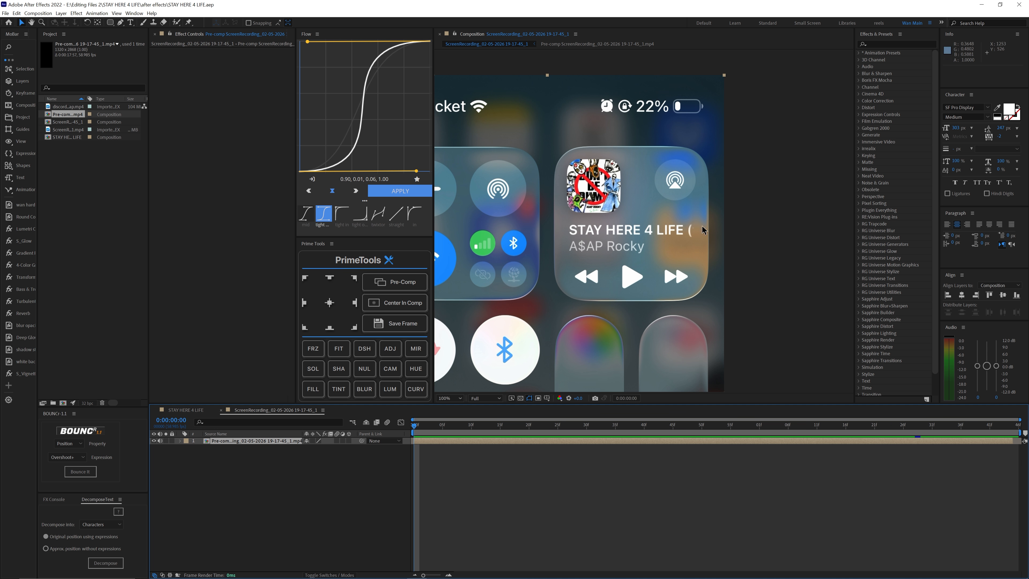
# In After Effects, put a solid layer behind the rounded square and set its Fill color to a light gray
pyautogui.scroll(2, 647, 227)
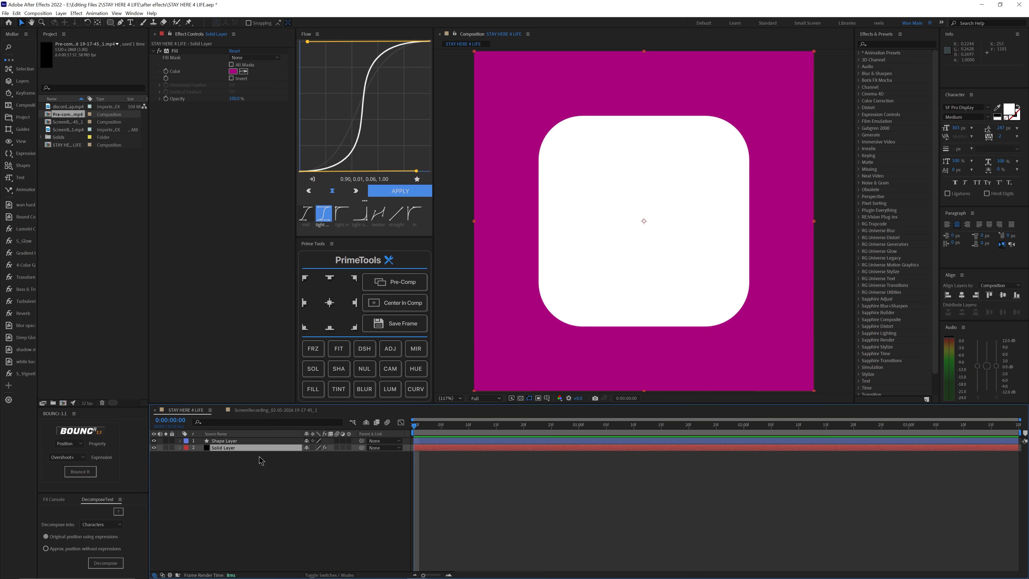
pyautogui.moveTo(239, 246); pyautogui.dragTo(201, 218)
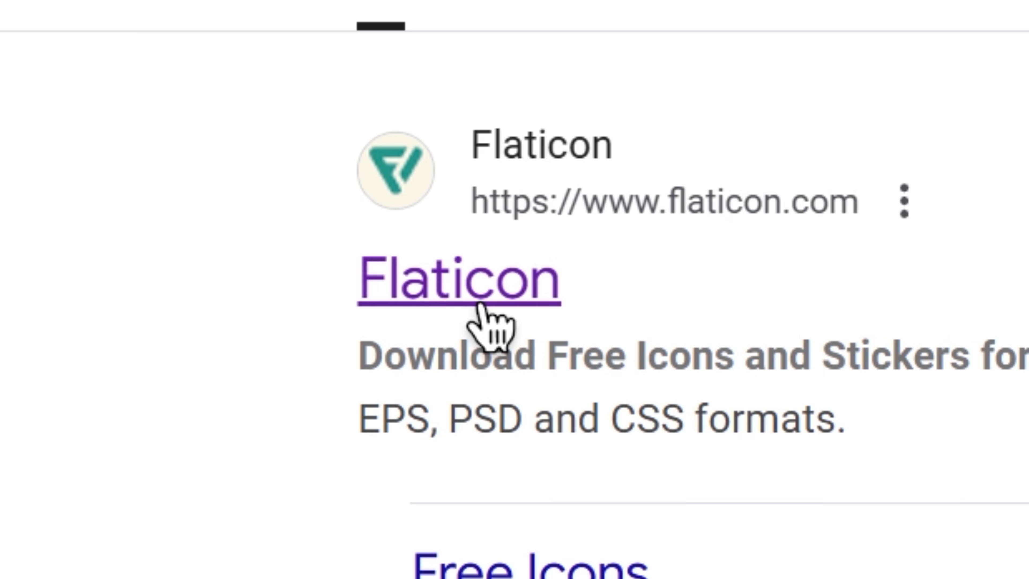
# In the browser, open Flaticon, search its icons for "play button" and open the first solid arrowhead icon
pyautogui.click(480, 305)
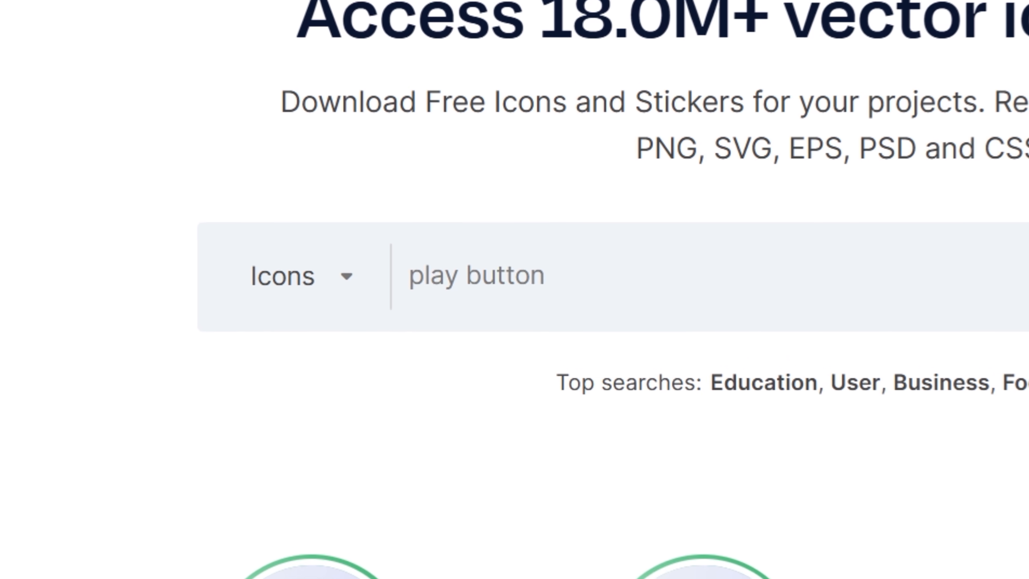
pyautogui.click(505, 270)
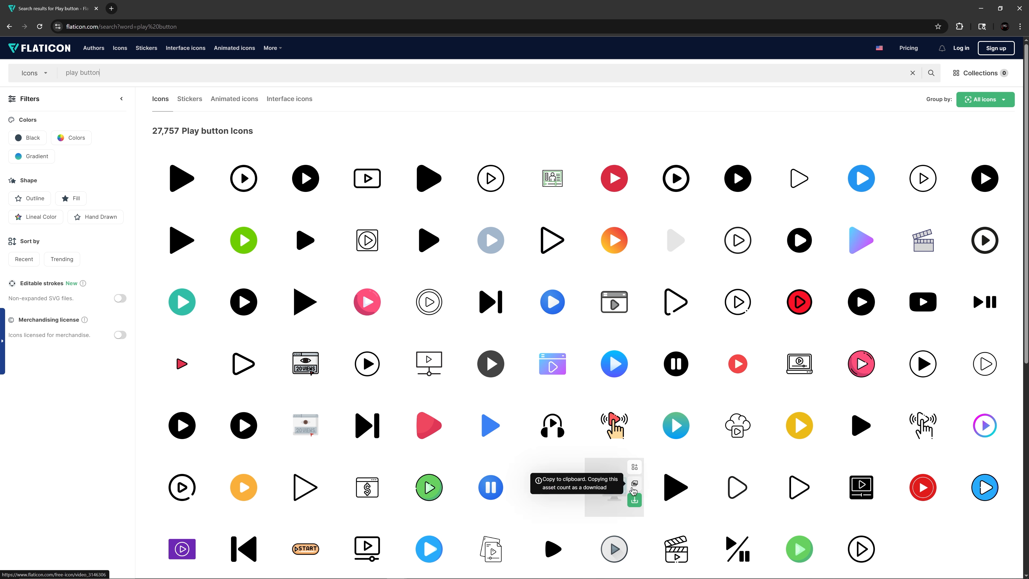
pyautogui.click(186, 184)
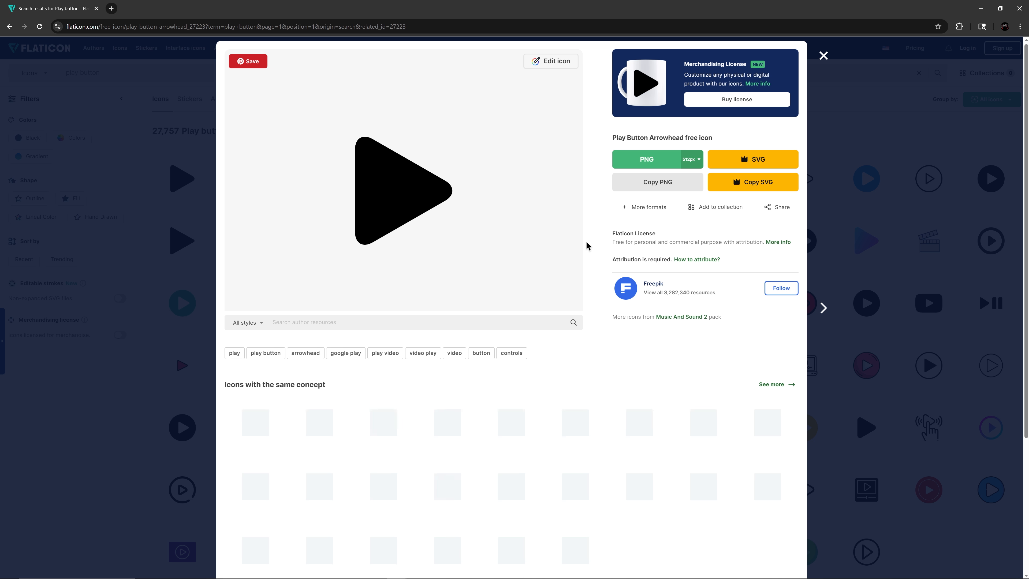
# Download the Play Button Arrowhead icon as a 512px PNG and return to the search results
pyautogui.click(701, 158)
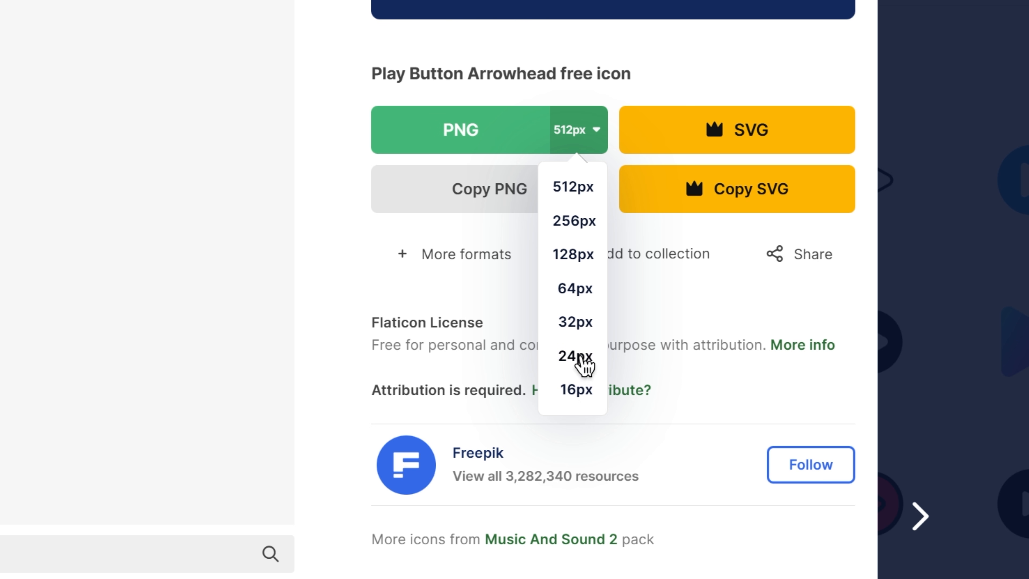
pyautogui.click(597, 134)
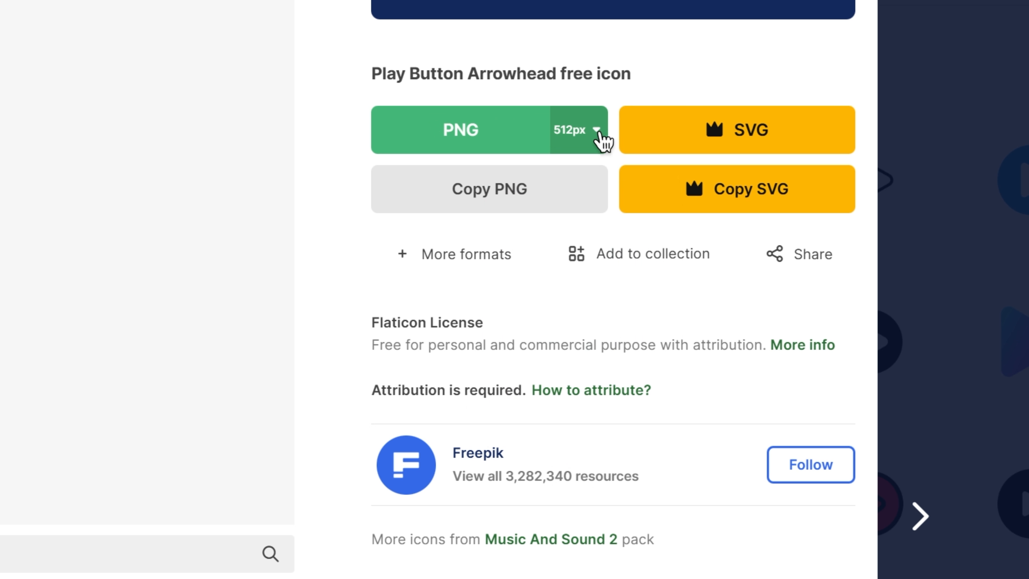
pyautogui.click(526, 132)
pyautogui.click(619, 413)
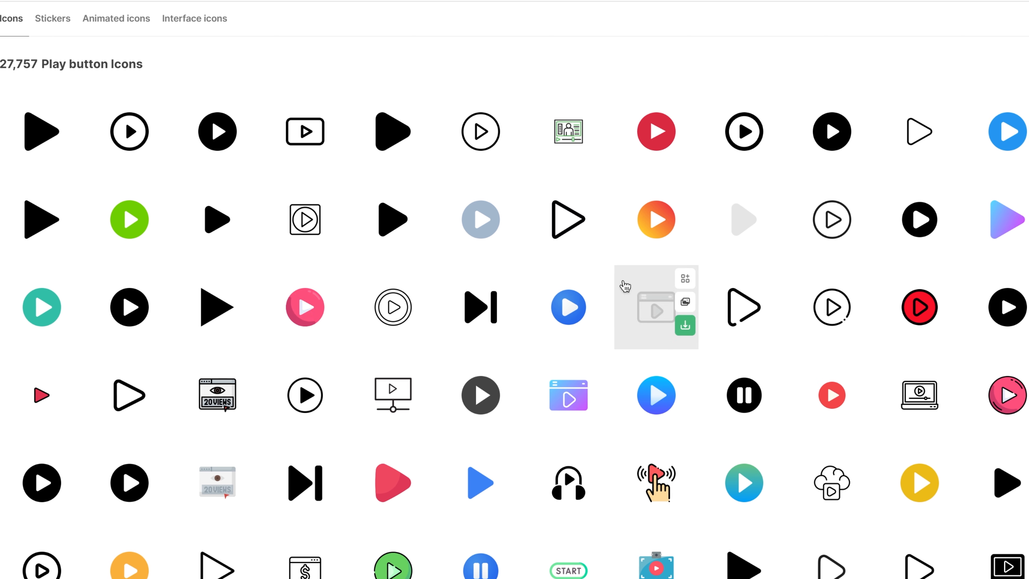
pyautogui.moveTo(598, 281)
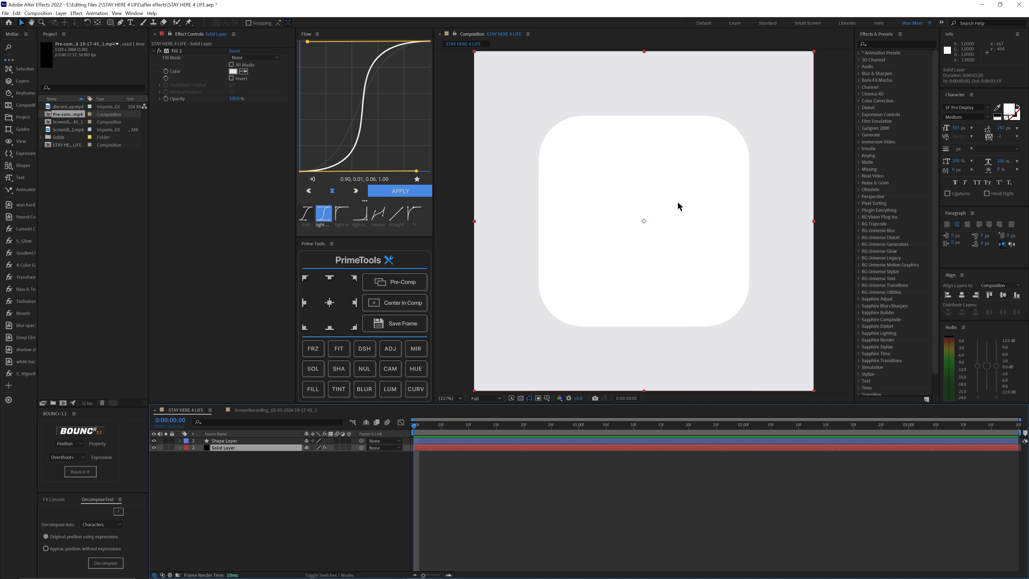
# In After Effects, check the screen recording composition, then add a shape layer with a light gray circle inside the square's upper-right corner
pyautogui.click(244, 410)
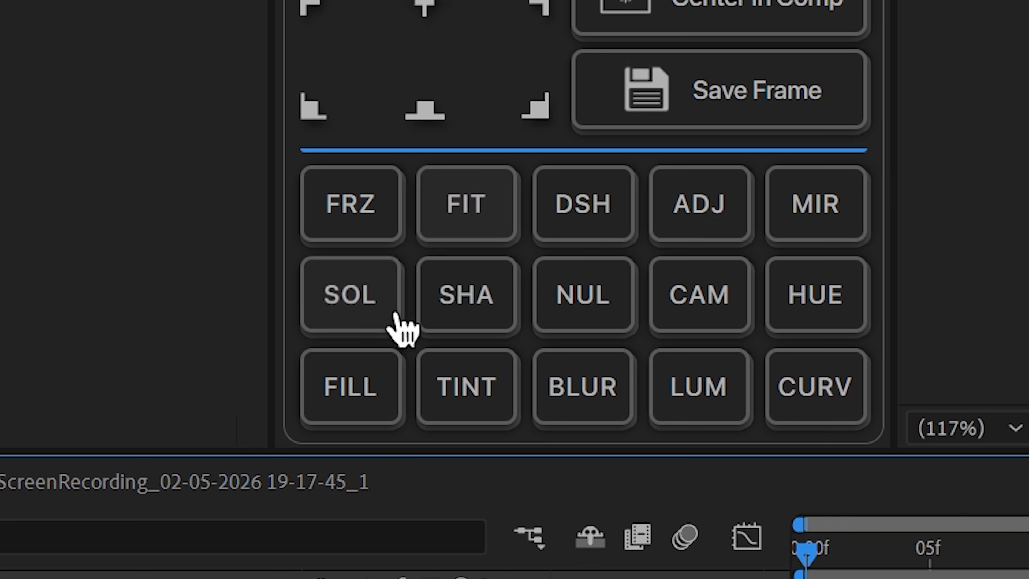
pyautogui.click(463, 303)
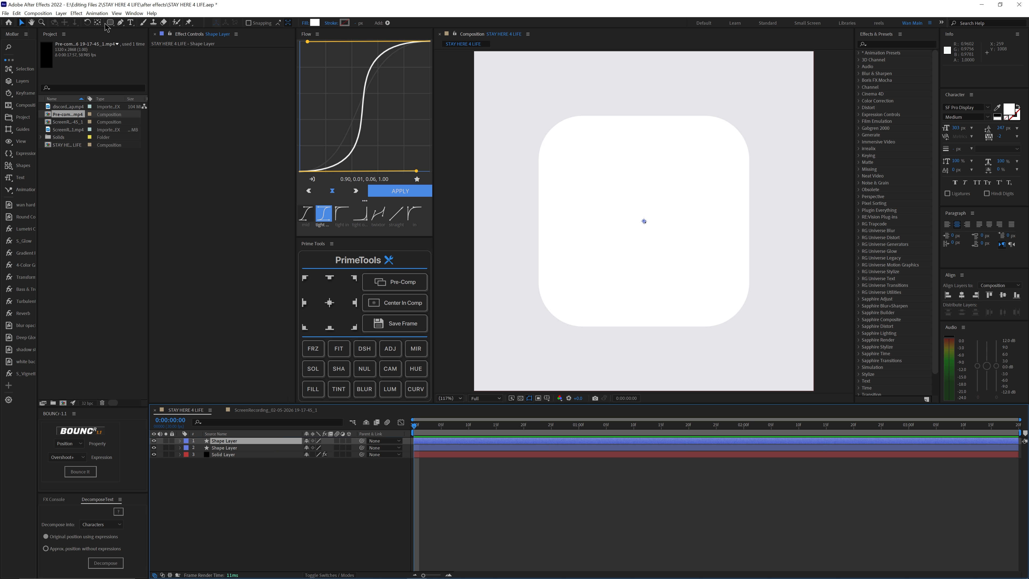
pyautogui.click(111, 24)
pyautogui.click(533, 162)
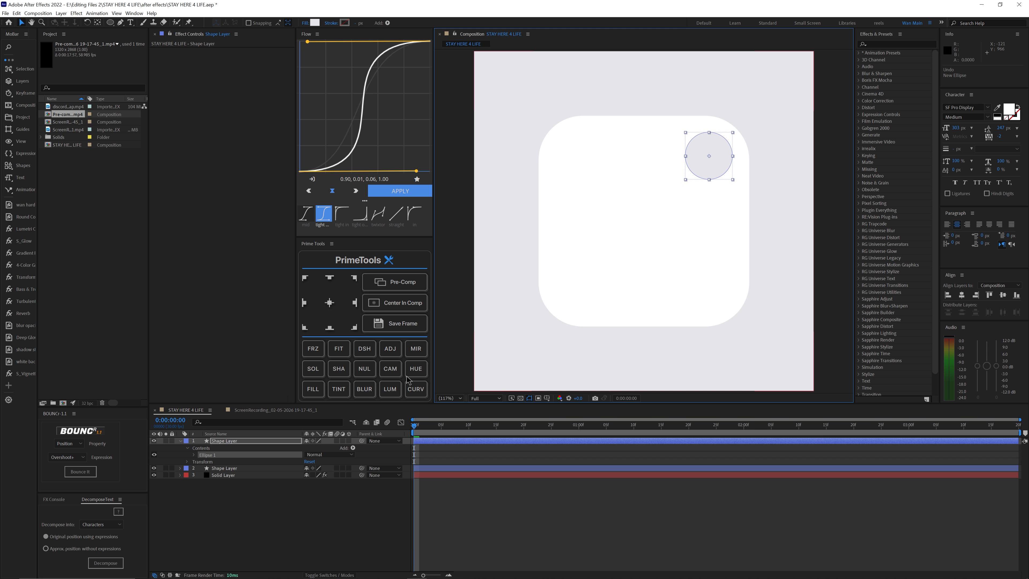
# Enlarge the gray circle in the square's upper-right corner slightly by increasing its layer scale
pyautogui.press('s')
pyautogui.moveTo(316, 447); pyautogui.dragTo(322, 447)
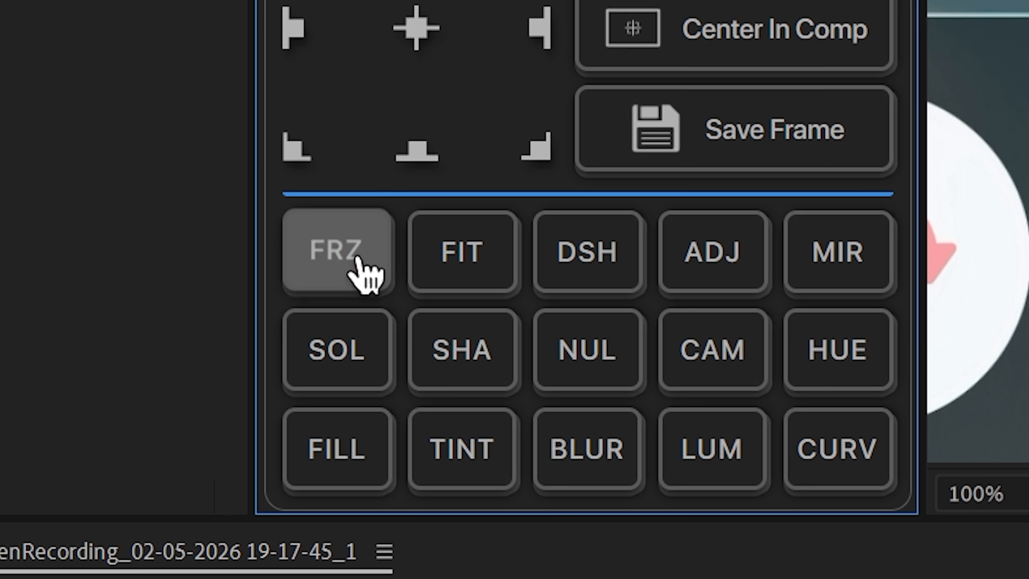
# Freeze the current frame of the screen recording layer and paste the layer into the STAY HERE 4 LIFE composition
pyautogui.click(316, 350)
pyautogui.hotkey('ctrl', 'c')
pyautogui.click(193, 412)
pyautogui.hotkey('ctrl', 'v')
# Lower the pasted recording's opacity, then scale and move it so its music widget overlays the white rounded square
pyautogui.press('t')
pyautogui.moveTo(308, 448); pyautogui.dragTo(295, 449)
pyautogui.moveTo(608, 376); pyautogui.dragTo(475, 368)
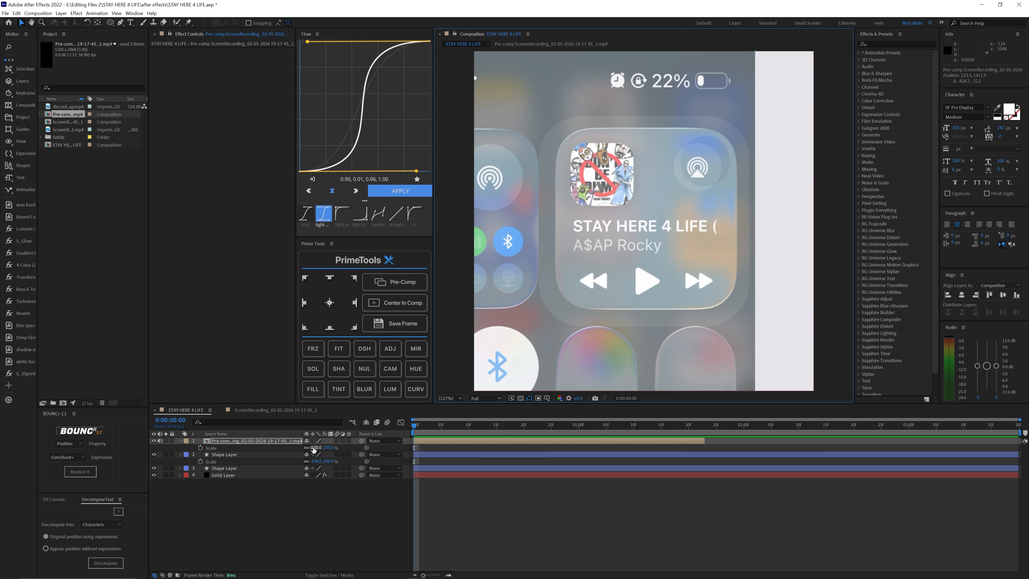
pyautogui.moveTo(313, 448); pyautogui.dragTo(320, 448)
pyautogui.moveTo(639, 205); pyautogui.dragTo(621, 254)
pyautogui.click(312, 461)
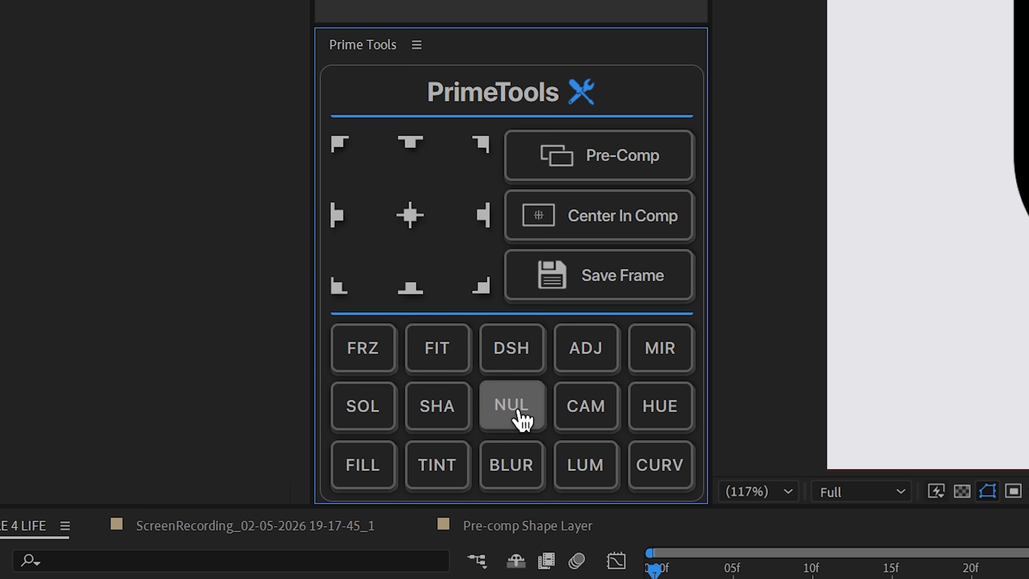
# Add a null and parent all widget layers except the background solid to it
pyautogui.click(519, 410)
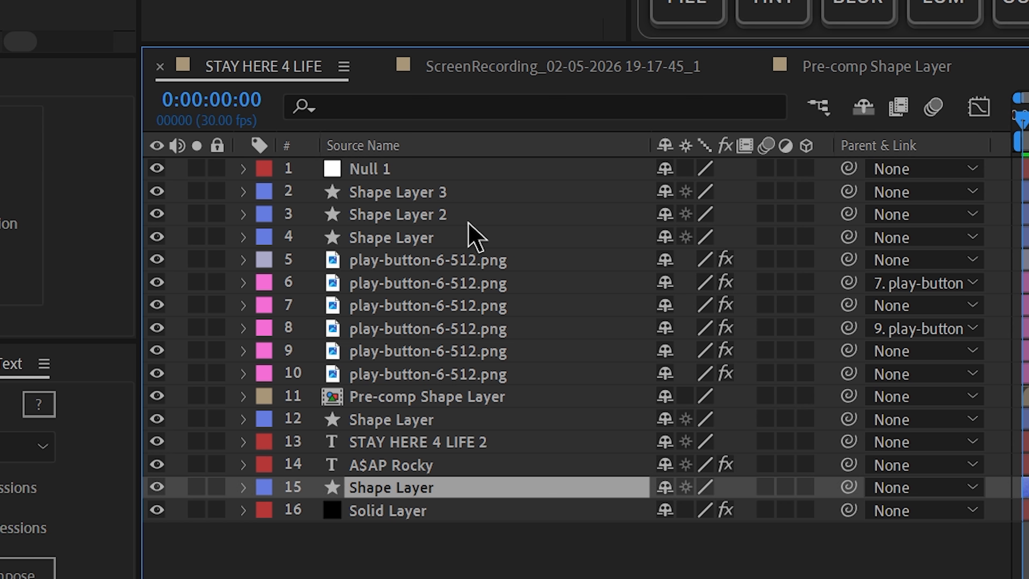
pyautogui.keyDown('shift'); pyautogui.click(456, 193); pyautogui.keyUp('shift')
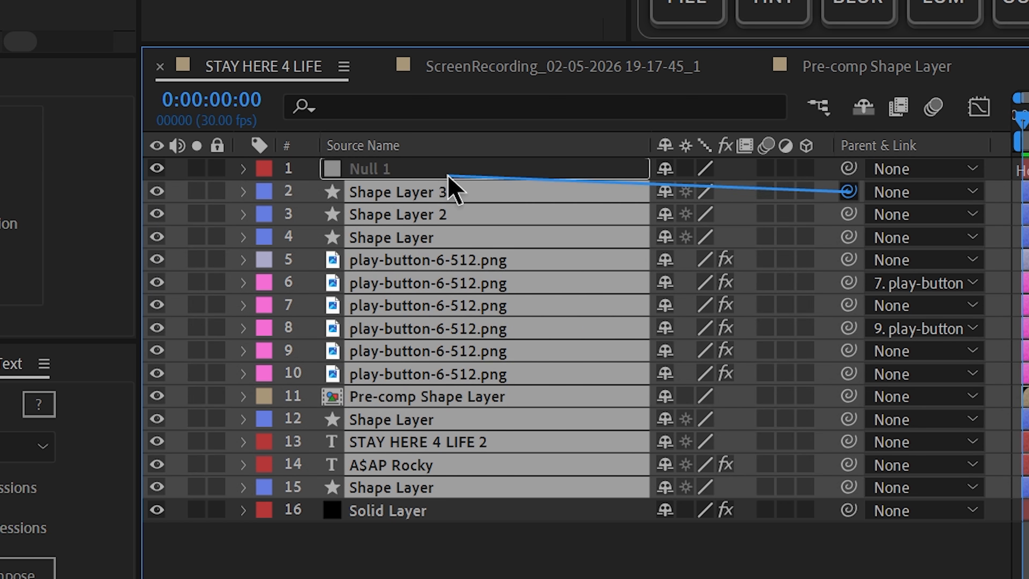
pyautogui.moveTo(451, 179); pyautogui.dragTo(469, 175)
# Scale the null down so the whole music widget becomes smaller within the composition
pyautogui.click(471, 174)
pyautogui.press('s')
pyautogui.moveTo(705, 193); pyautogui.dragTo(650, 195)
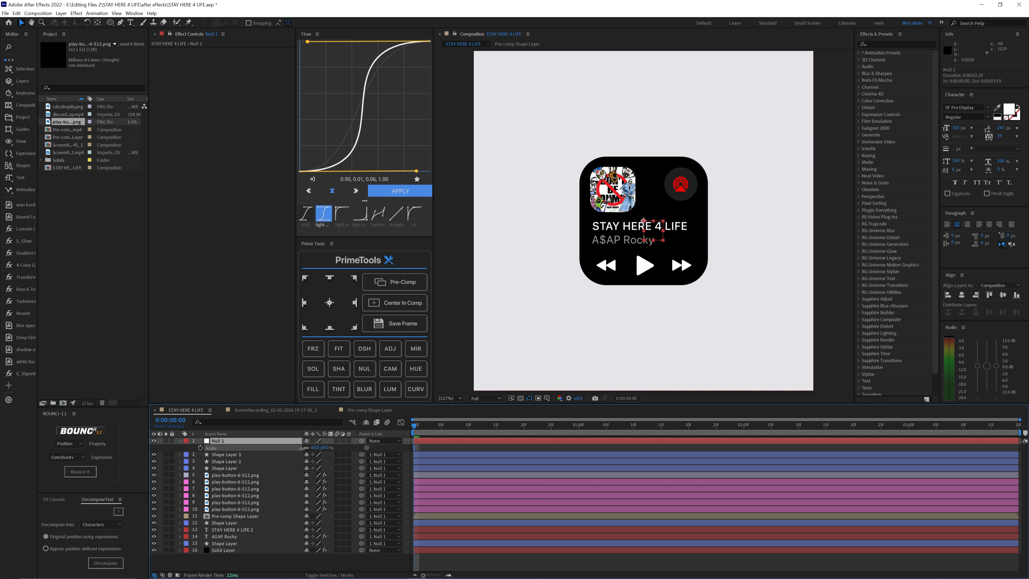
pyautogui.moveTo(302, 448); pyautogui.dragTo(319, 447)
# Reveal the black background rectangle's properties and enable keyframing for its Size and Roundness, leaving only the keyframed properties shown
pyautogui.click(480, 552)
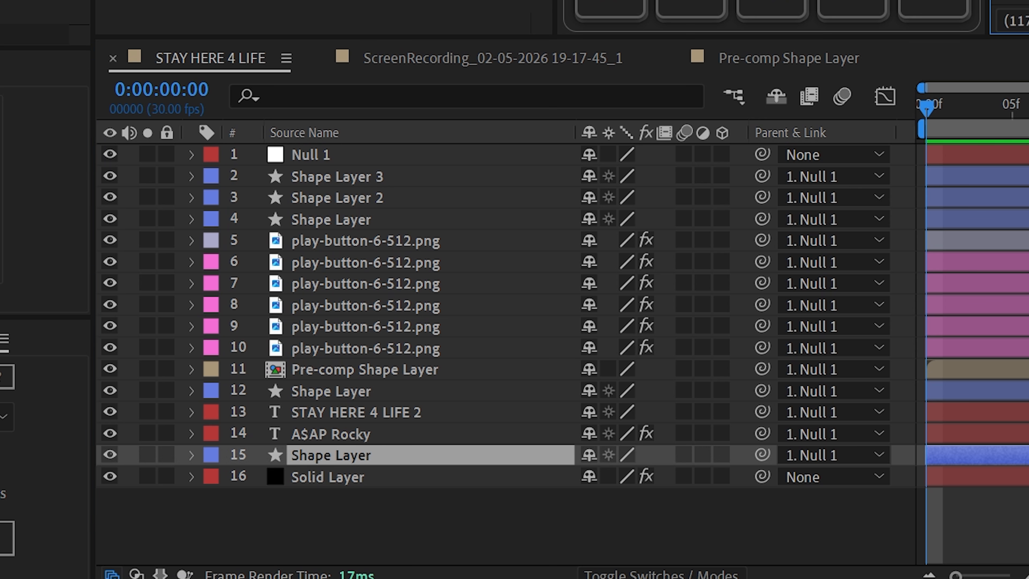
pyautogui.press('u')
pyautogui.press('u')
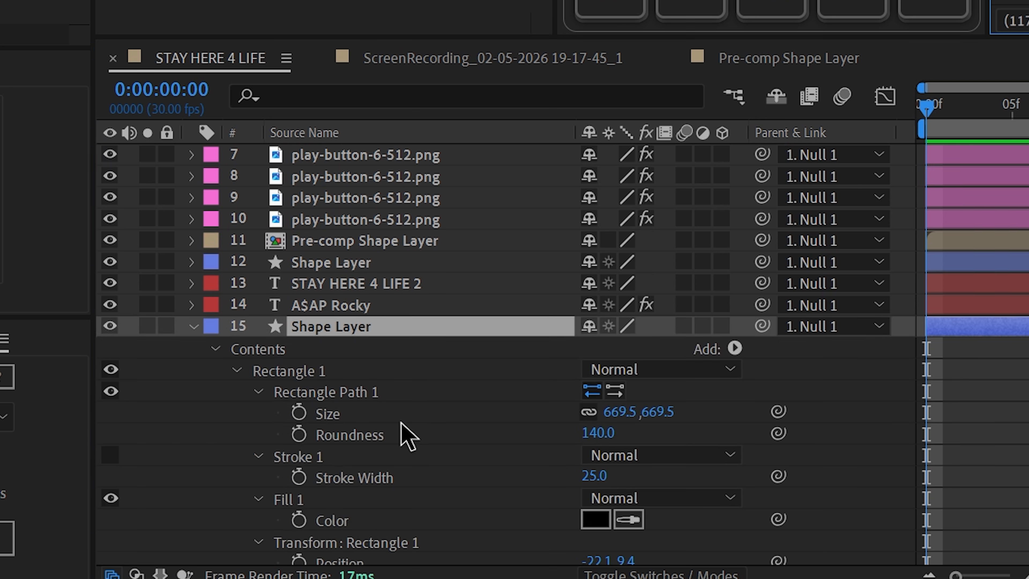
pyautogui.scroll(-2, 406, 430)
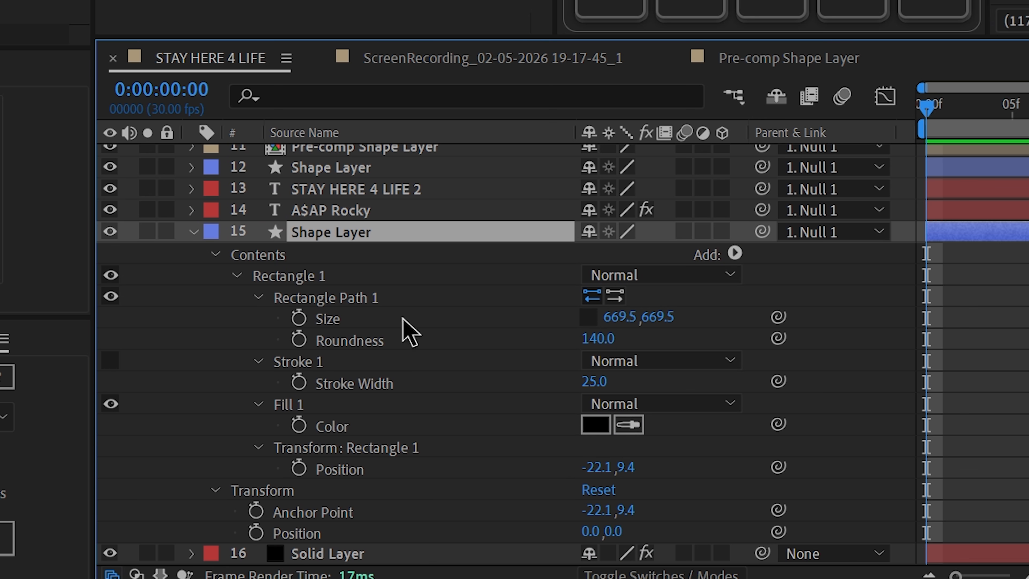
pyautogui.click(299, 339)
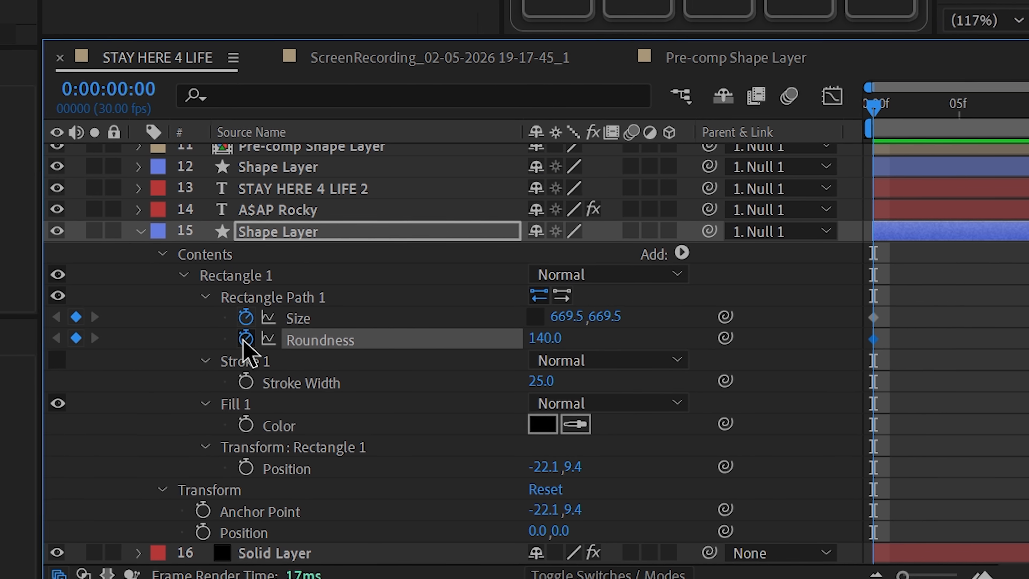
pyautogui.press('u')
pyautogui.press('u')
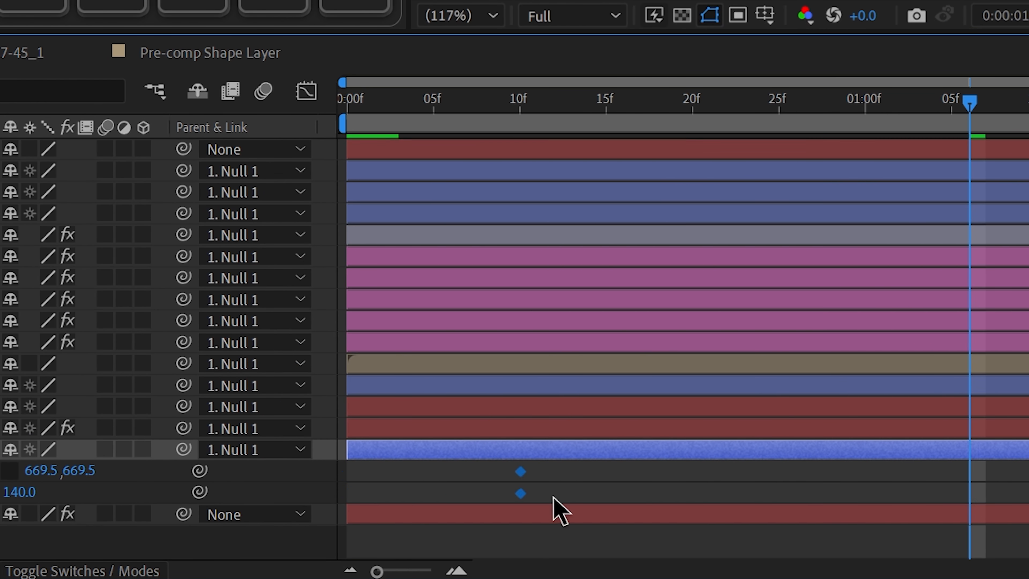
# At 0:00:01:25, increase the rectangle's Size in height and width and adjust its Roundness to form a tall player card
pyautogui.moveTo(330, 543); pyautogui.dragTo(552, 544)
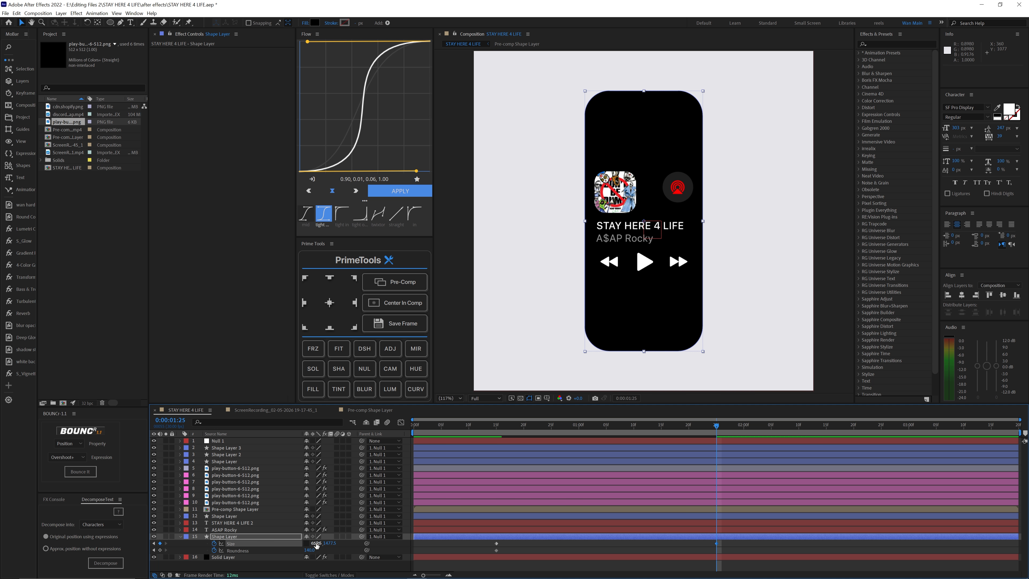
pyautogui.moveTo(317, 543); pyautogui.dragTo(377, 545)
pyautogui.click(283, 409)
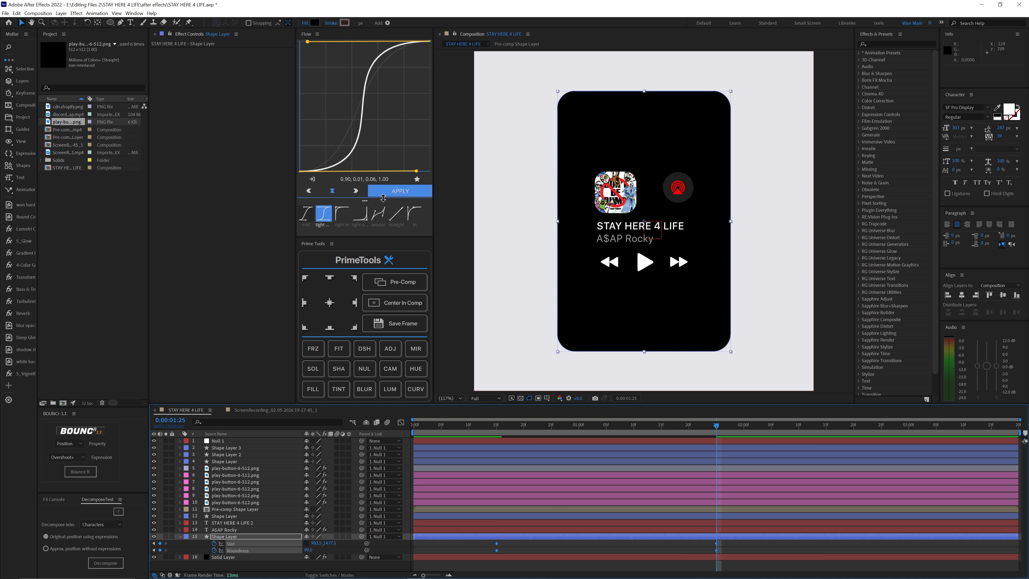
# Apply the 0.90, 0.01, 0.06, 1.00 easing curve to the Size and Roundness keyframes and preview the expansion
pyautogui.click(469, 426)
pyautogui.press('space')
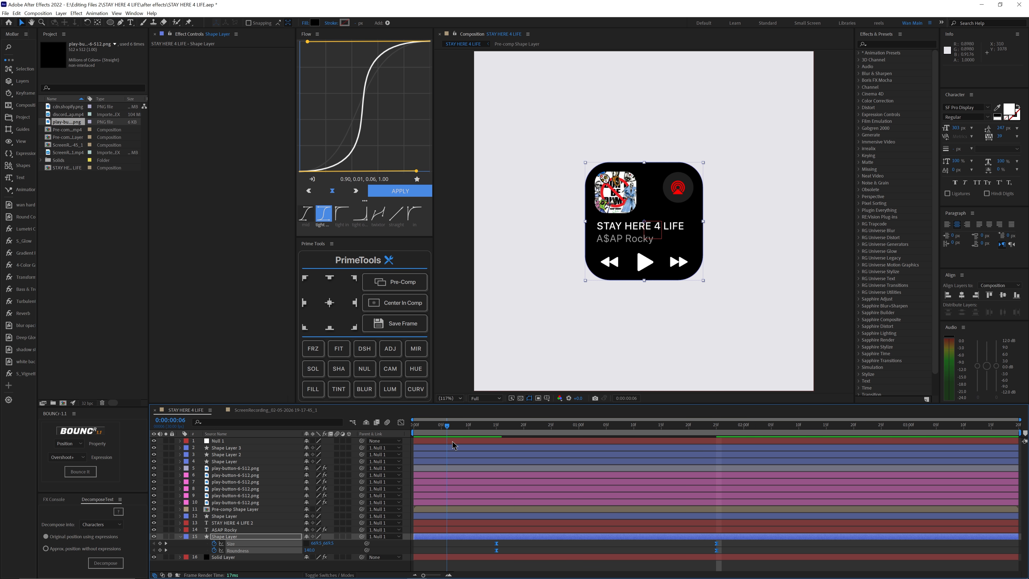
pyautogui.press('F2')
pyautogui.click(562, 426)
# At 0:00:01:25, increase the rectangle's Size in height and width further and preview the animation
pyautogui.moveTo(581, 445); pyautogui.dragTo(713, 458)
pyautogui.moveTo(330, 543); pyautogui.dragTo(402, 540)
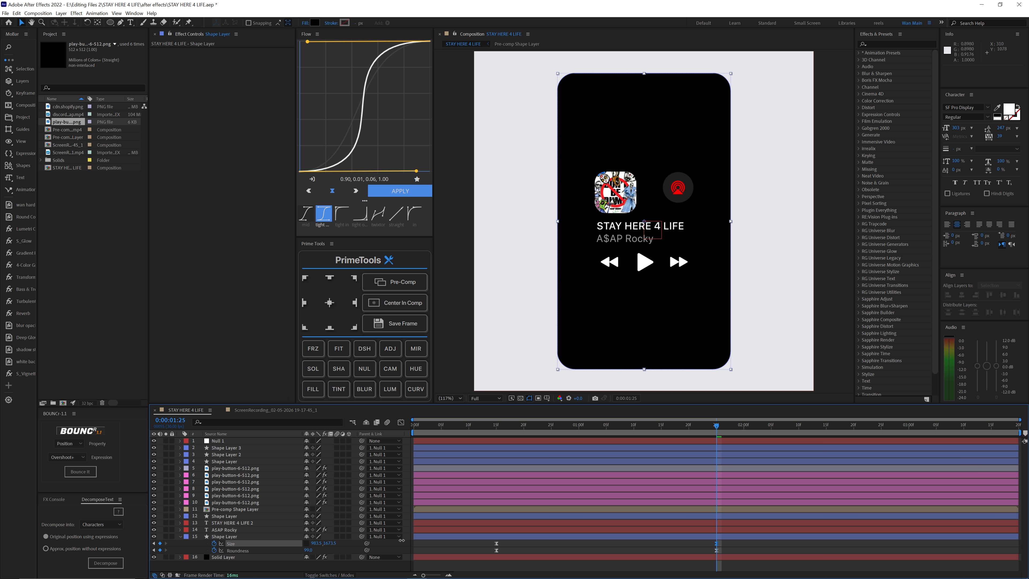
pyautogui.moveTo(317, 543); pyautogui.dragTo(360, 543)
pyautogui.press('space')
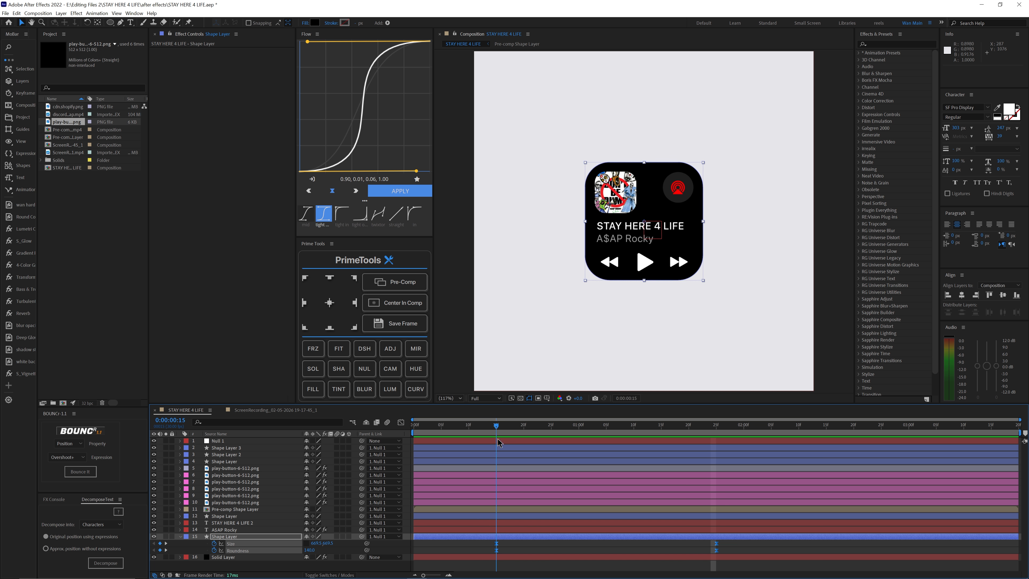
pyautogui.press('space')
pyautogui.moveTo(709, 466); pyautogui.dragTo(714, 467)
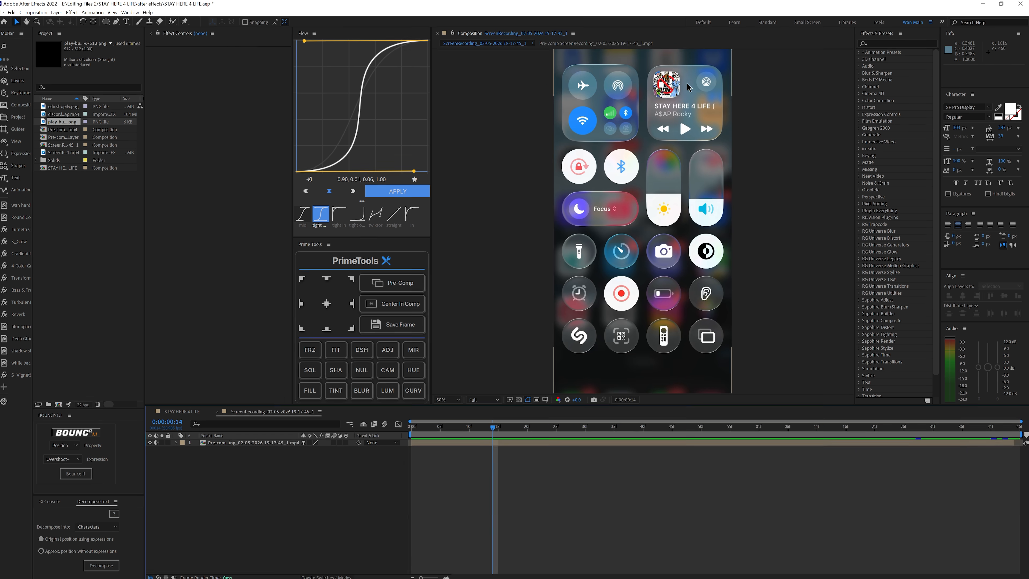
# Scrub through the screen recording composition to examine how the music widget expands into the full player
pyautogui.moveTo(475, 448); pyautogui.dragTo(458, 503)
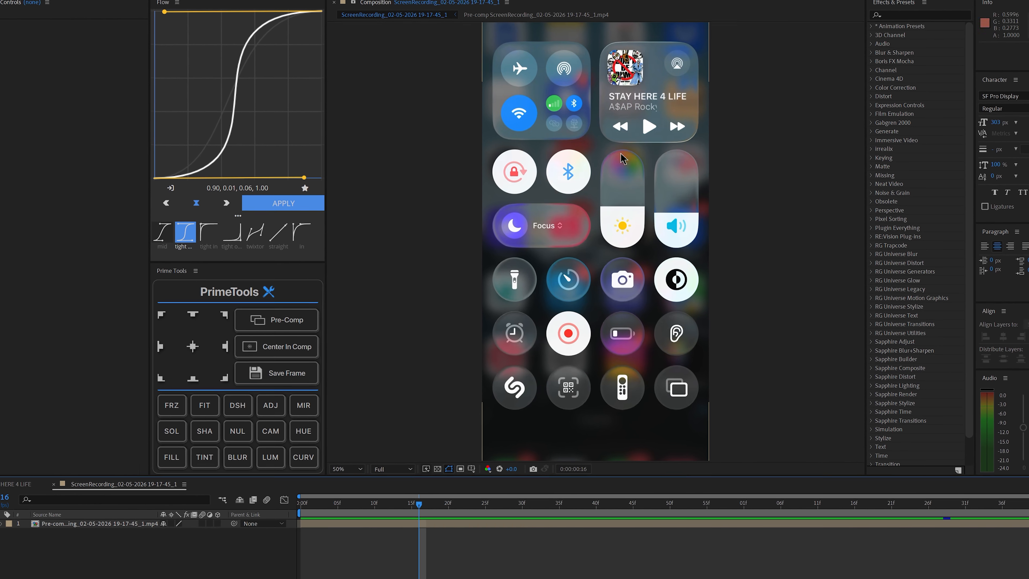
pyautogui.moveTo(408, 532); pyautogui.dragTo(530, 536)
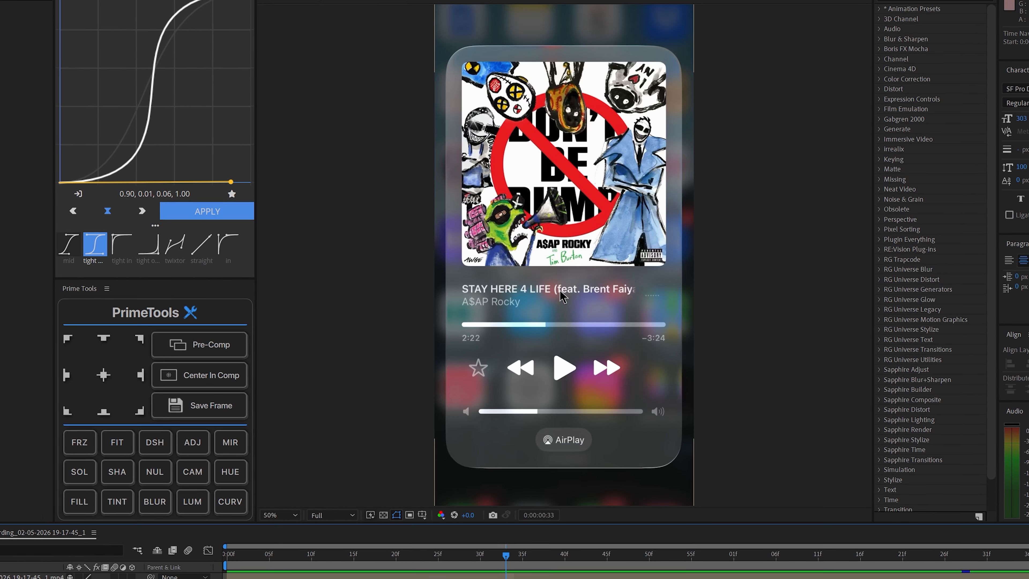
pyautogui.click(352, 547)
pyautogui.press('space')
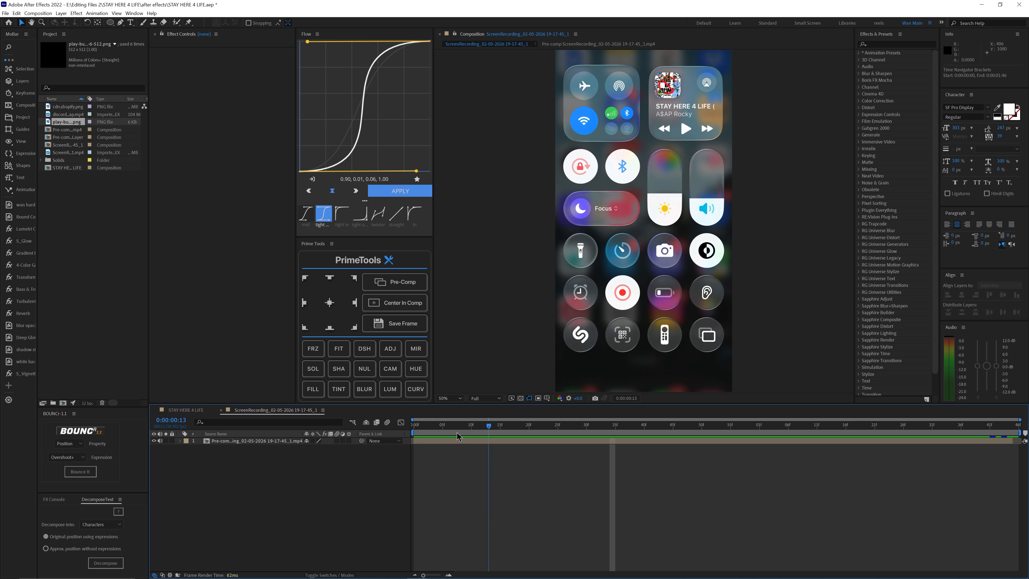
pyautogui.moveTo(460, 436); pyautogui.dragTo(625, 450)
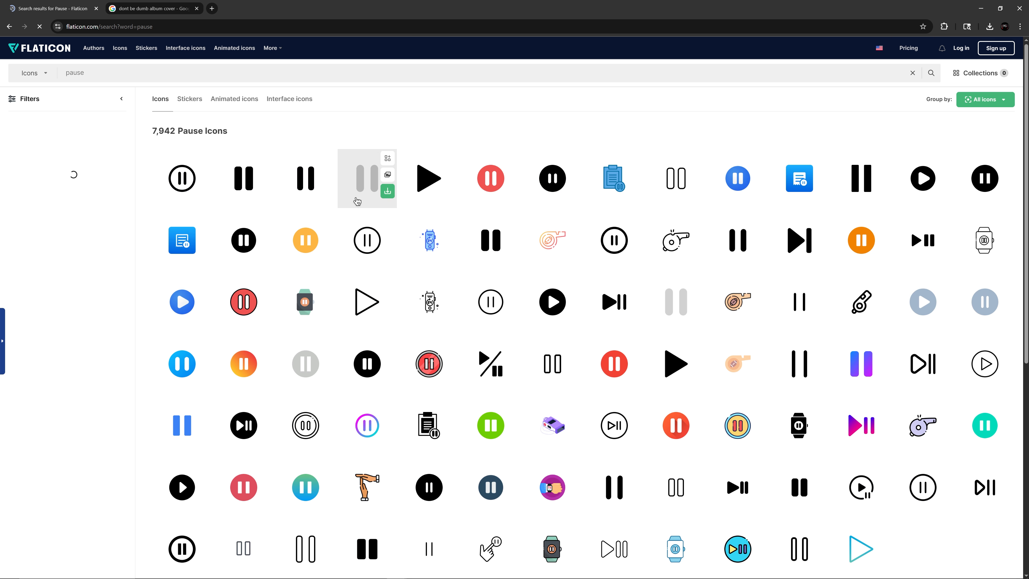
# Get a solid pause icon from Flaticon's pause results and scale down pause.png in the STAY HERE 4 LIFE composition
pyautogui.click(282, 170)
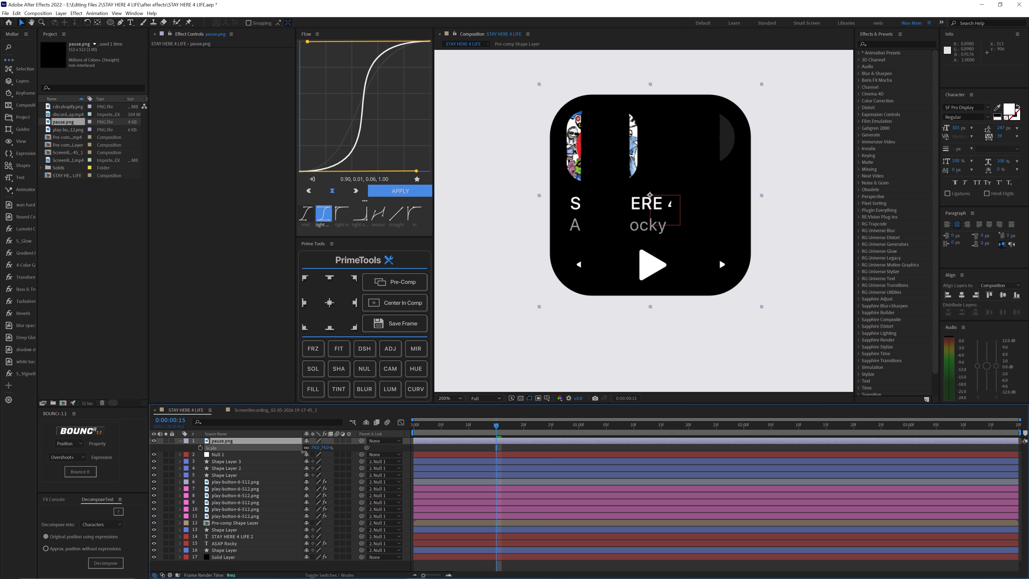
pyautogui.moveTo(305, 451); pyautogui.dragTo(286, 451)
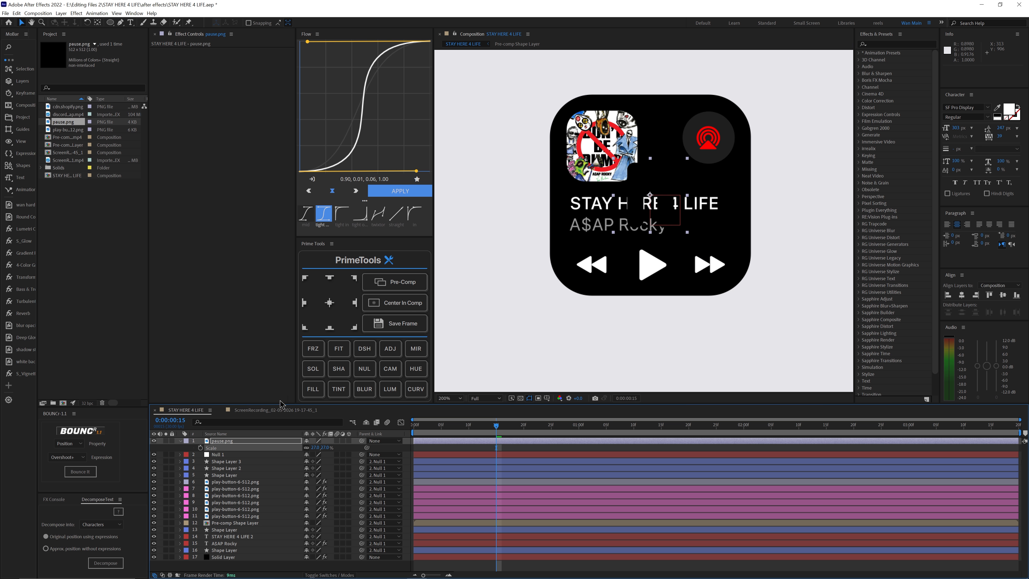
# Apply a white Fill to the pause icon and move it down over the play button
pyautogui.click(313, 389)
pyautogui.click(232, 71)
pyautogui.moveTo(319, 449)
pyautogui.mouseDown()
pyautogui.moveTo(393, 452)
pyautogui.moveTo(317, 450)
pyautogui.mouseUp()
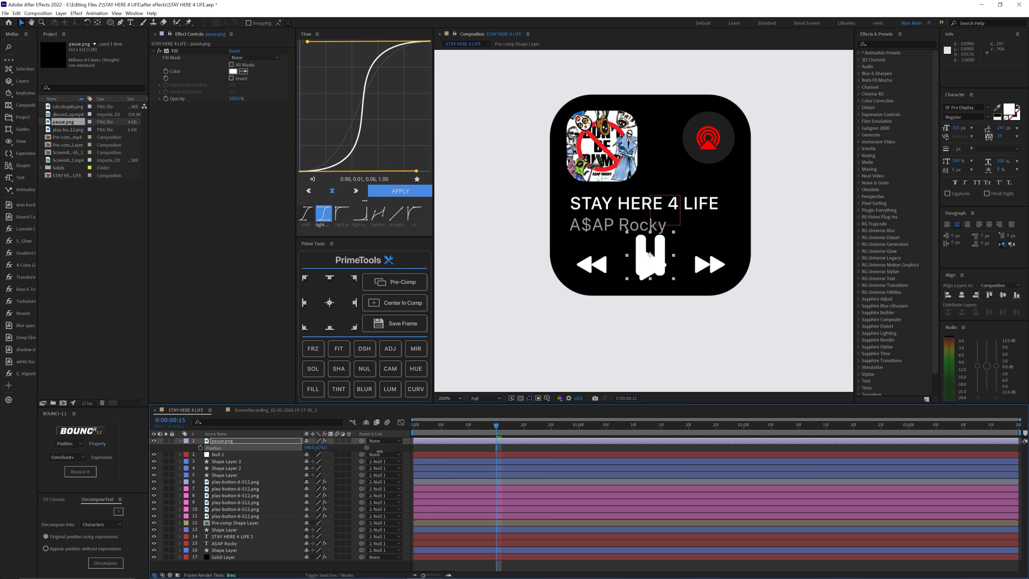
# Scale the pause icon down to match the playback controls and delete the play button beneath it
pyautogui.press('s')
pyautogui.press('s')
pyautogui.click(651, 259)
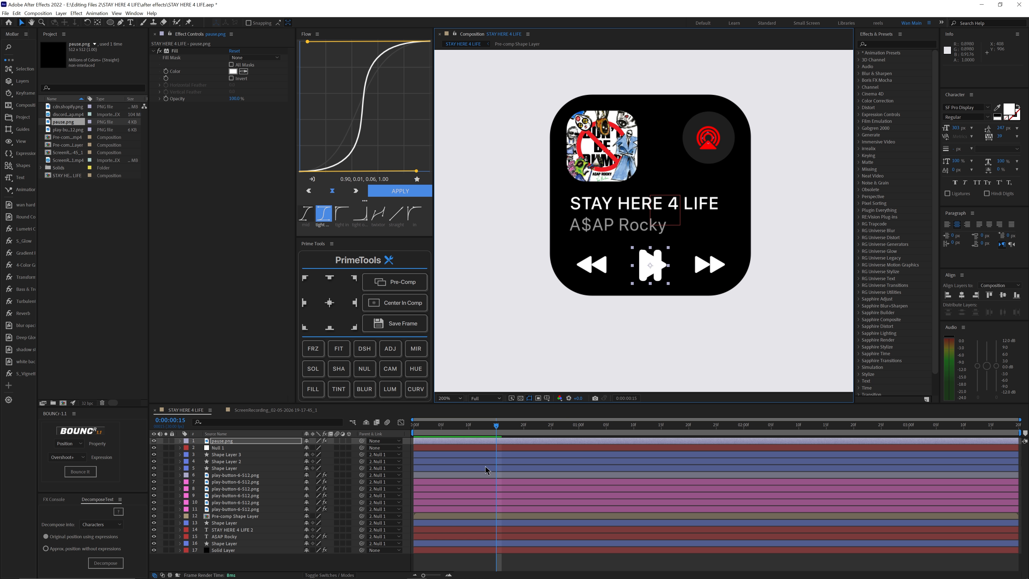
pyautogui.press('Delete')
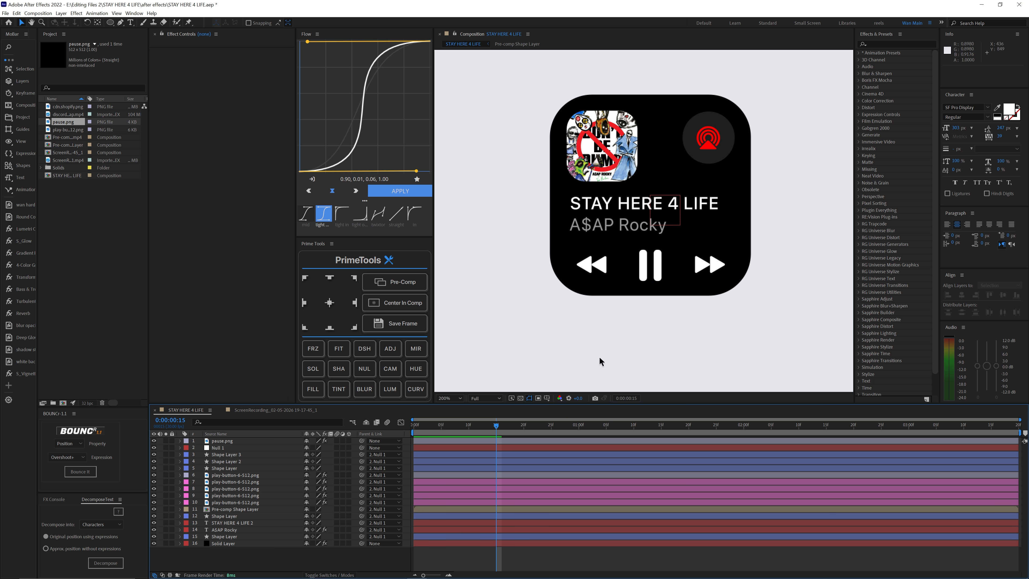
pyautogui.scroll(-2, 599, 357)
pyautogui.scroll(2, 686, 259)
pyautogui.click(245, 442)
pyautogui.press('s')
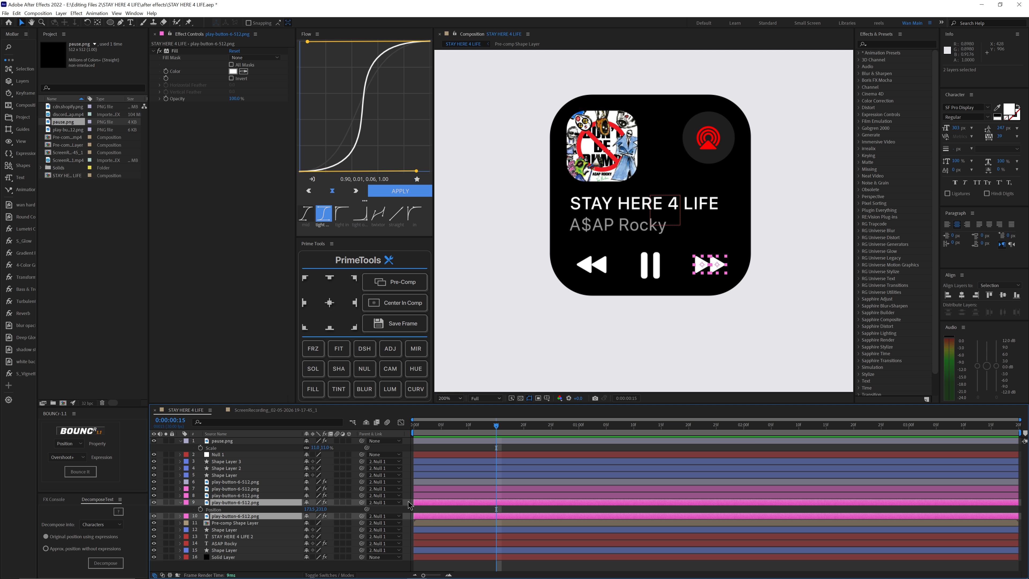
# Move the fast-forward and rewind icon layers inward, closer to the pause icon, and go to 0:00:01:24
pyautogui.press('p')
pyautogui.moveTo(311, 510); pyautogui.dragTo(300, 510)
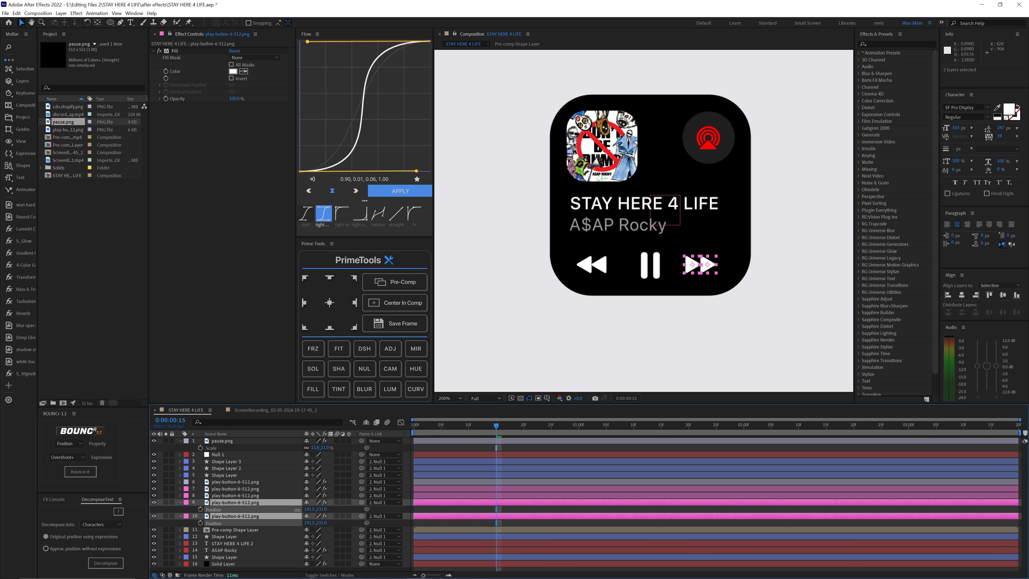
pyautogui.click(627, 331)
pyautogui.click(445, 398)
pyautogui.click(448, 408)
pyautogui.moveTo(497, 425); pyautogui.dragTo(711, 465)
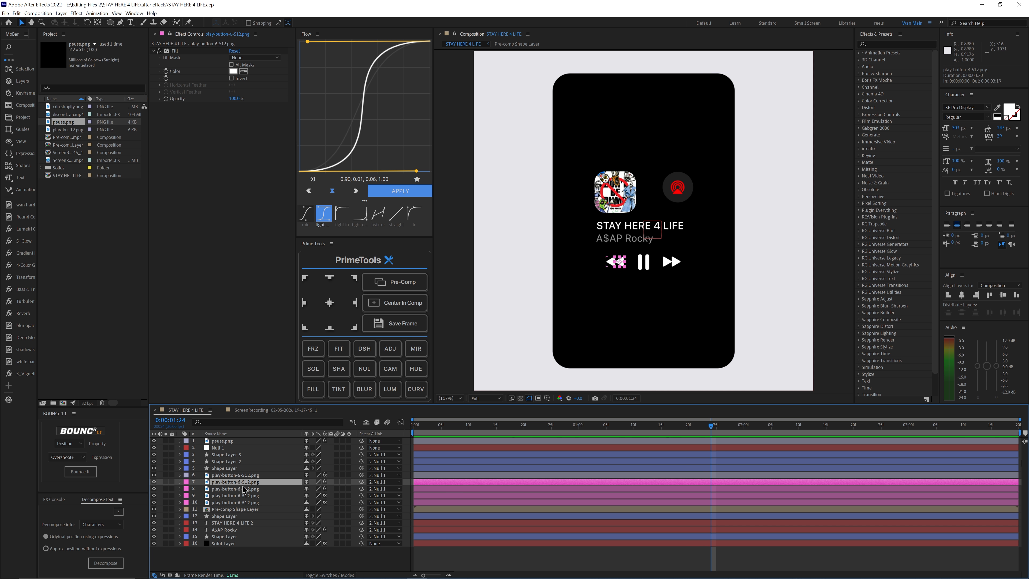
# Give the three ring shape layers and the triangle layer of the red AirPlay icon an orange label
pyautogui.click(239, 474)
pyautogui.keyDown('shift'); pyautogui.click(220, 455); pyautogui.keyUp('shift')
pyautogui.click(186, 454)
pyautogui.click(207, 412)
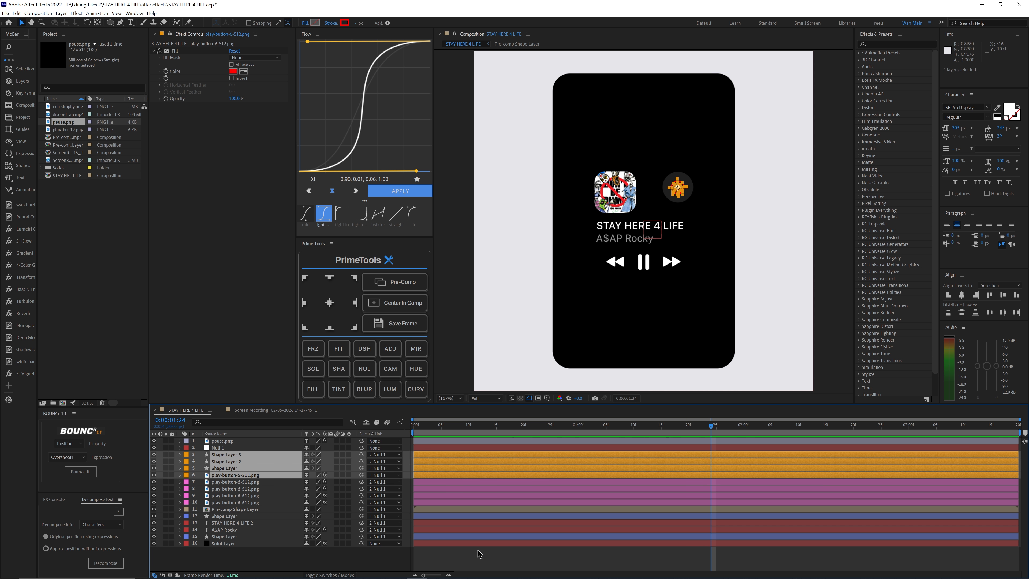
# Toggle the visibility of the pink-labelled play-button layers to check which icons they contain
pyautogui.click(250, 482)
pyautogui.keyDown('shift'); pyautogui.click(235, 502); pyautogui.keyUp('shift')
pyautogui.click(154, 502)
pyautogui.click(154, 502)
# Move the pause.png layer directly above the rewind and fast-forward layers and give it the matching Fuchsia label
pyautogui.click(650, 256)
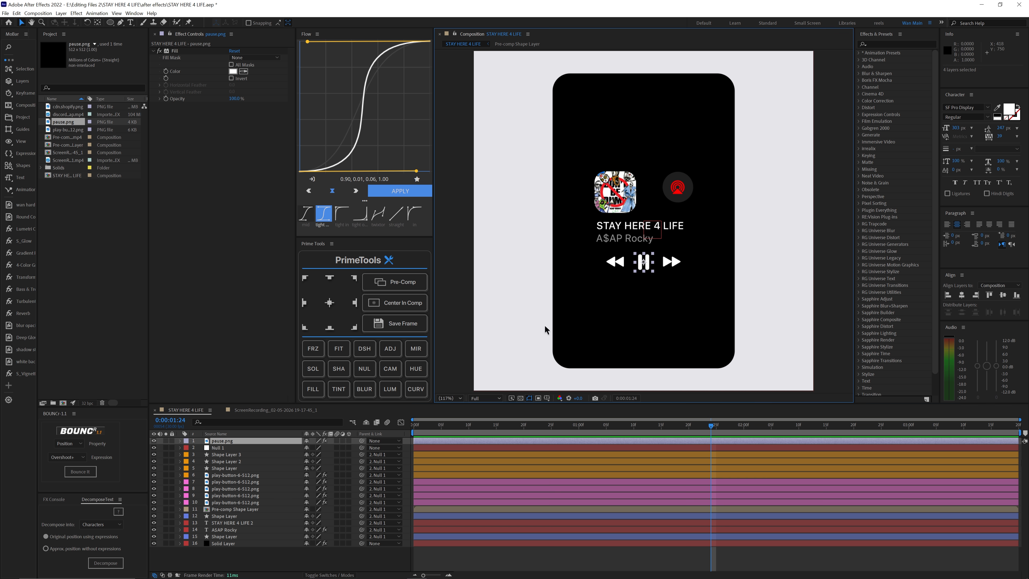
pyautogui.moveTo(228, 444); pyautogui.dragTo(227, 473)
pyautogui.click(186, 475)
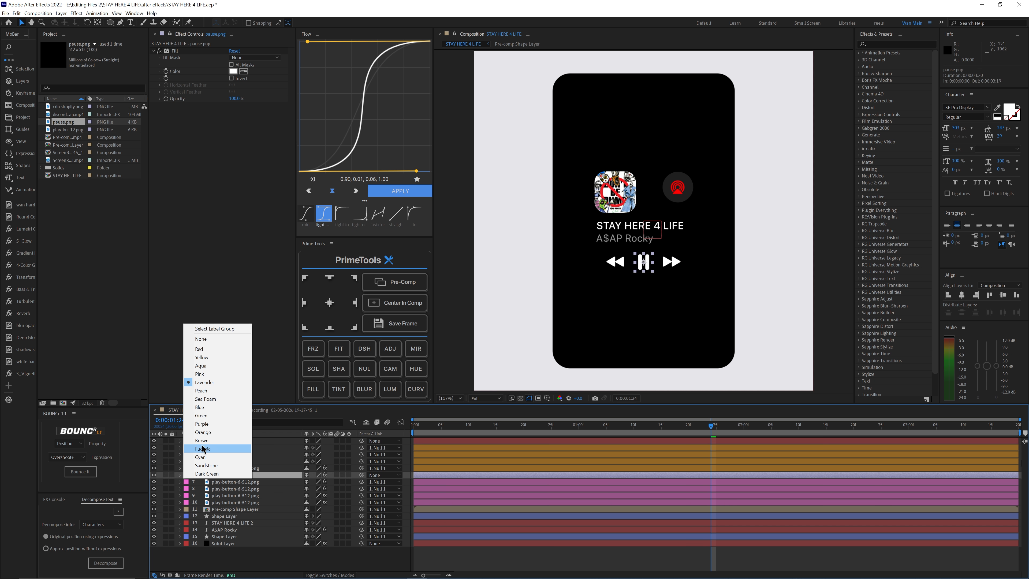
pyautogui.click(214, 383)
pyautogui.click(189, 475)
pyautogui.click(216, 448)
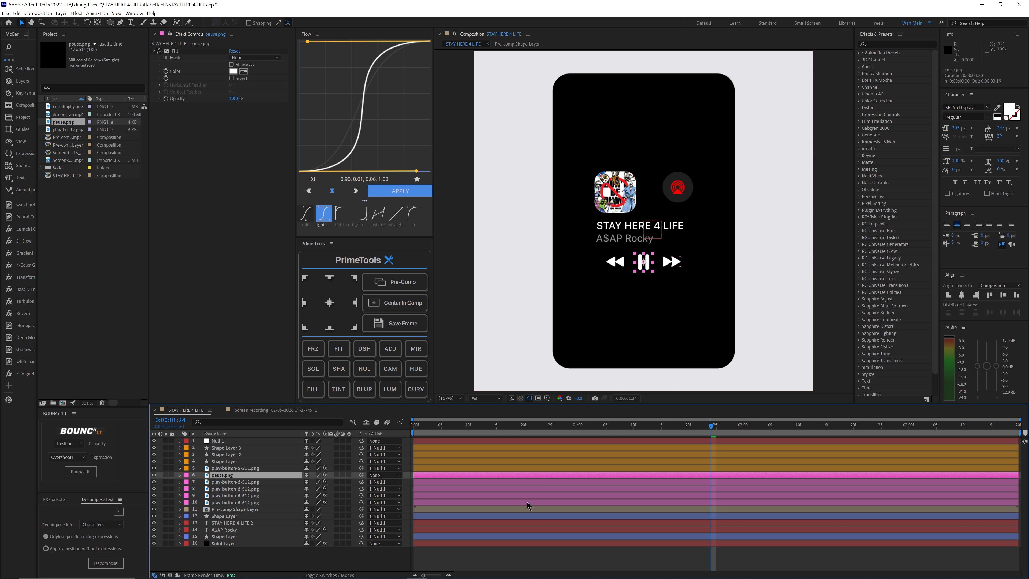
# Add a null named "play thing" above pause.png and parent the pause, rewind and fast-forward icon layers to it
pyautogui.click(364, 368)
pyautogui.press('Return')
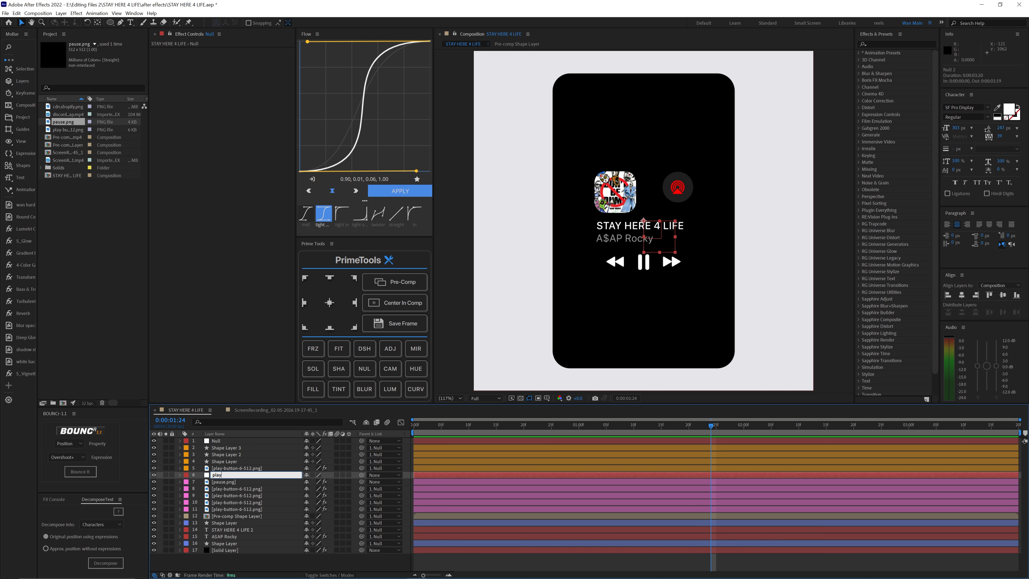
pyautogui.click(225, 482)
pyautogui.keyDown('shift'); pyautogui.click(237, 509); pyautogui.keyUp('shift')
pyautogui.moveTo(362, 483); pyautogui.dragTo(234, 478)
pyautogui.click(234, 478)
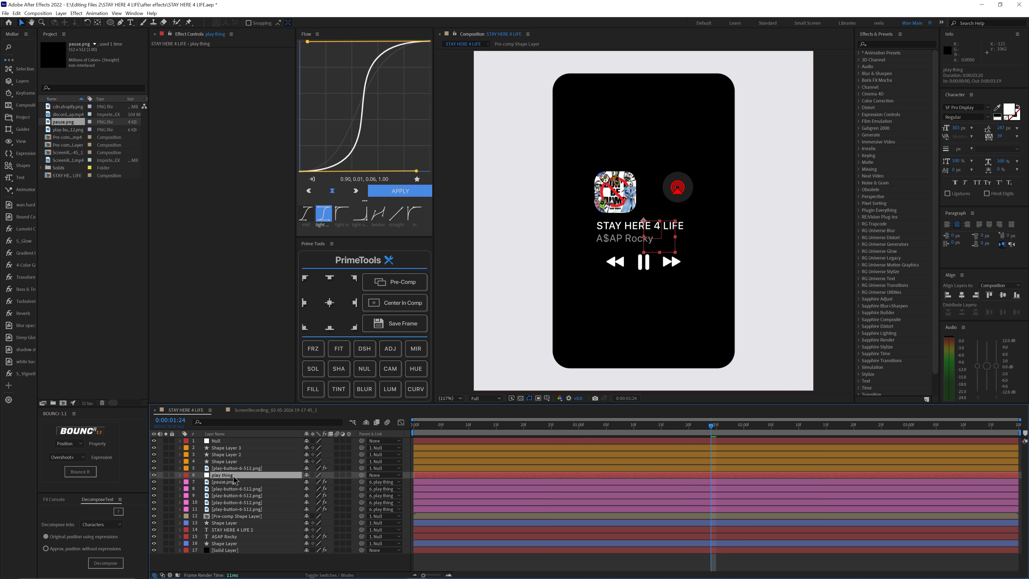
# Parent the "play thing" null to the top Null layer and start keyframing its Scale
pyautogui.moveTo(362, 475); pyautogui.dragTo(230, 440)
pyautogui.moveTo(489, 430); pyautogui.dragTo(585, 437)
pyautogui.press('space')
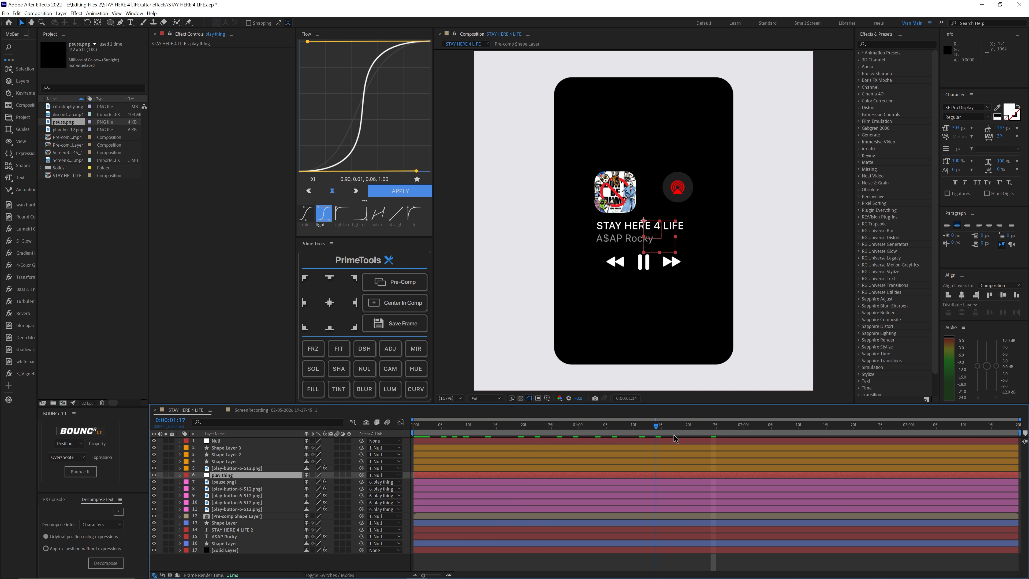
pyautogui.press('s')
pyautogui.moveTo(316, 482); pyautogui.dragTo(360, 482)
pyautogui.hotkey('ctrl', 'z')
pyautogui.click(200, 482)
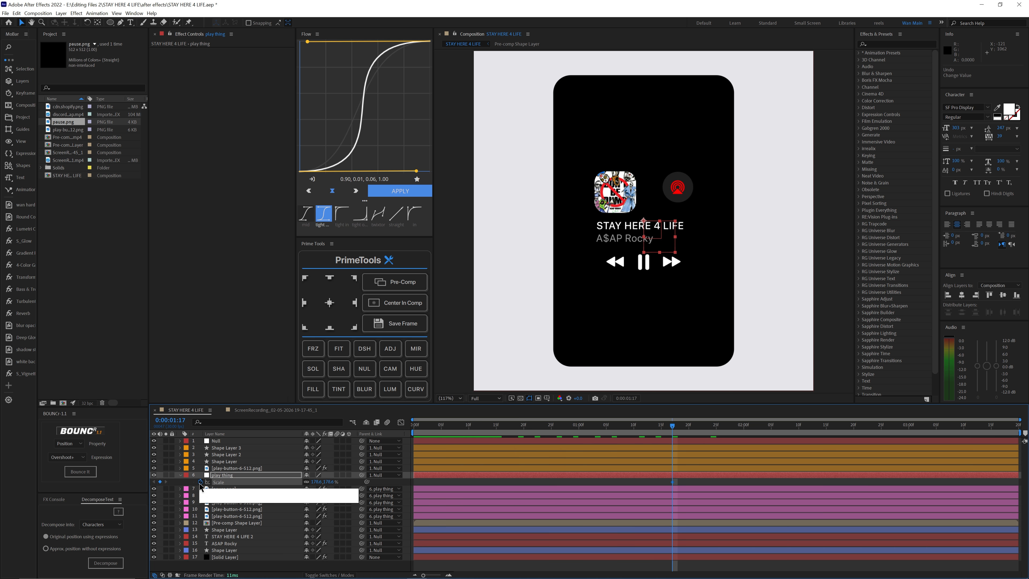
# Move the Position and Scale keyframes of "play thing" to 0:00:00:15, aligned with the black background shape's first Size keyframe
pyautogui.press('u')
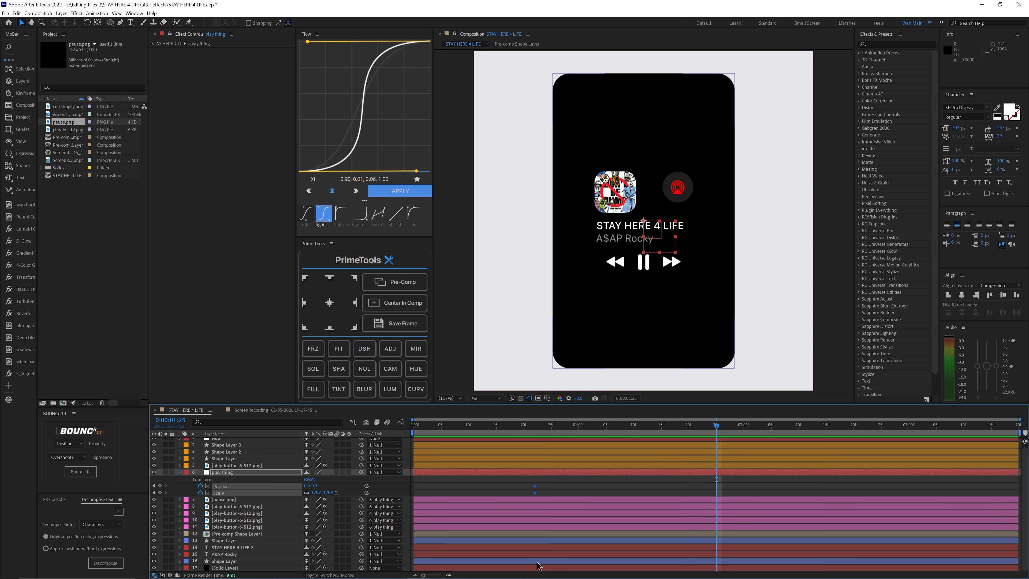
pyautogui.click(538, 561)
pyautogui.press('u')
pyautogui.scroll(-1, 543, 553)
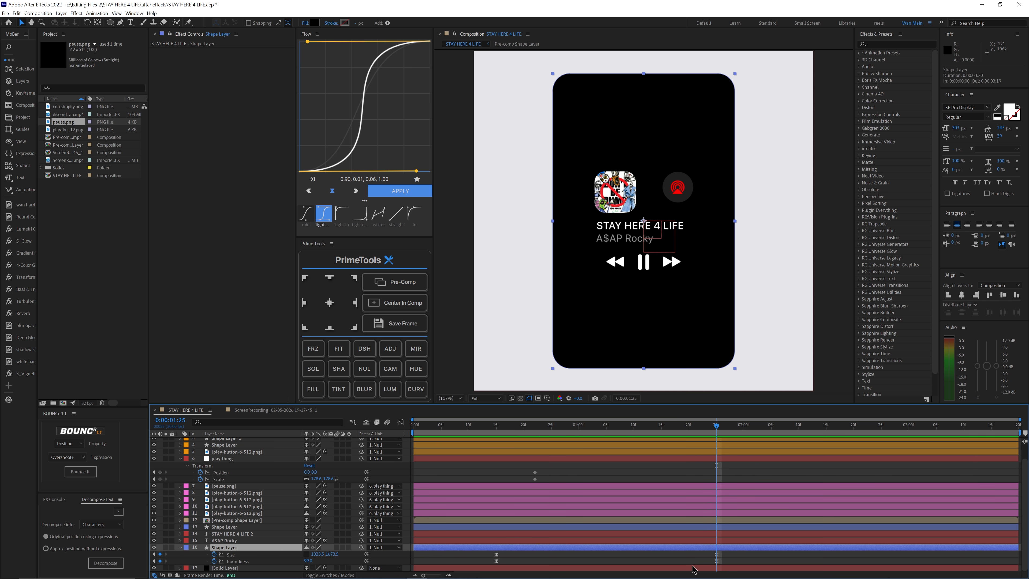
pyautogui.moveTo(543, 472); pyautogui.dragTo(500, 487)
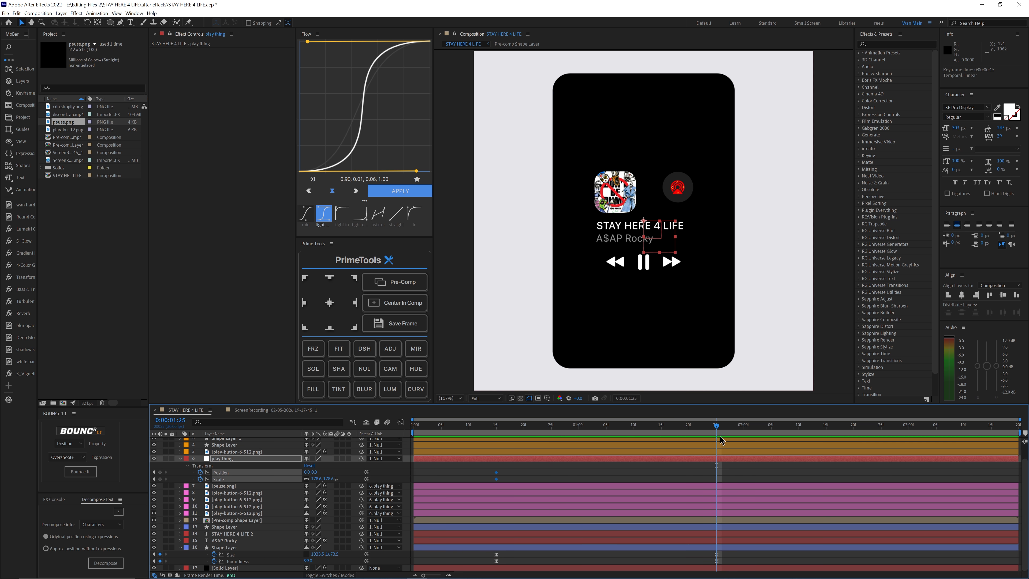
# At 0:00:01:25, scale up the "play thing" null and lower it so the playback controls suit the expanded player
pyautogui.moveTo(326, 479); pyautogui.dragTo(361, 478)
pyautogui.moveTo(315, 472); pyautogui.dragTo(375, 471)
pyautogui.click(247, 410)
pyautogui.click(195, 411)
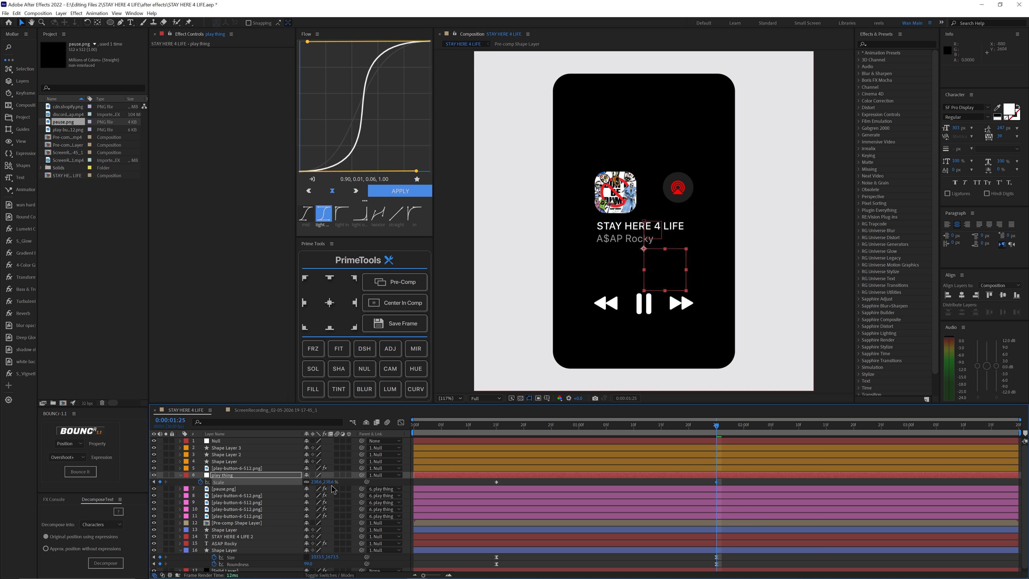
pyautogui.hotkey('shift', 'p')
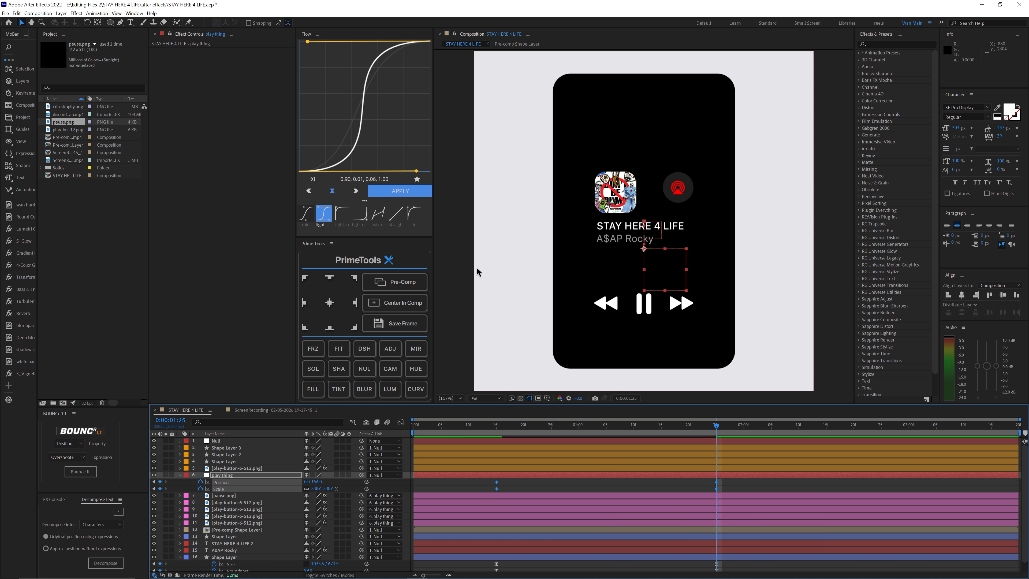
# Apply the 0.90, 0.01, 0.06, 1.00 Flow curve to the "play thing" Position and Scale keyframes and preview the motion
pyautogui.click(381, 191)
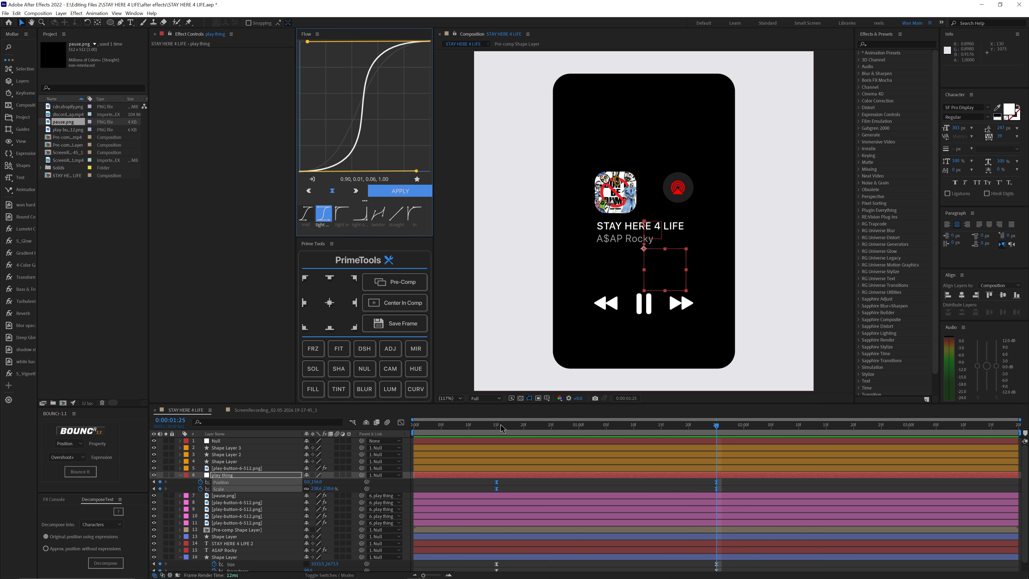
pyautogui.press('space')
pyautogui.click(477, 430)
pyautogui.press('space')
pyautogui.moveTo(489, 427); pyautogui.dragTo(667, 447)
# Animate the album cover pre-comp from 0:00:00:15 to 0:00:01:25, enlarging and centring it in the upper player, with the same Flow curve
pyautogui.click(625, 197)
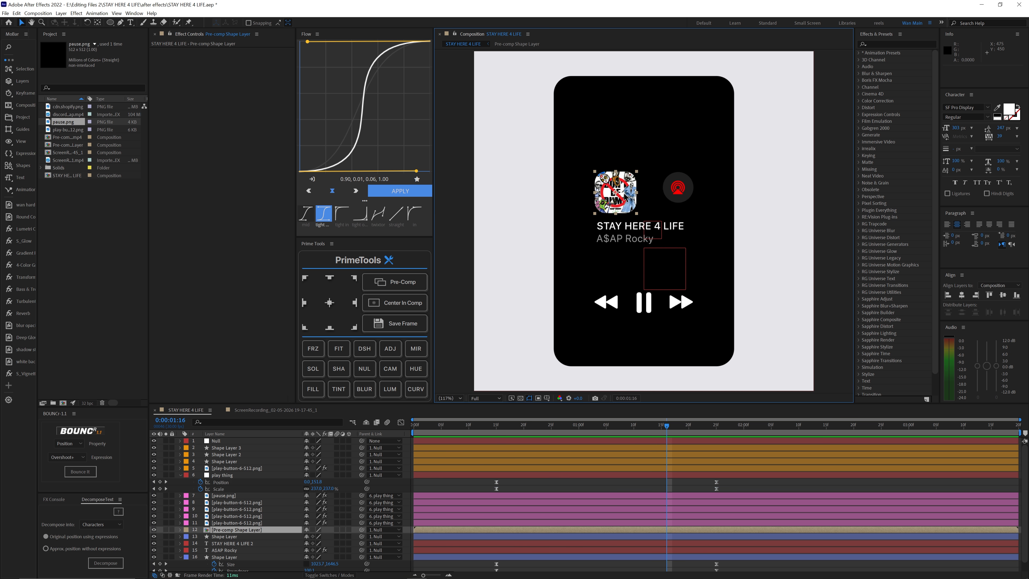
pyautogui.scroll(-1, 628, 453)
pyautogui.click(498, 429)
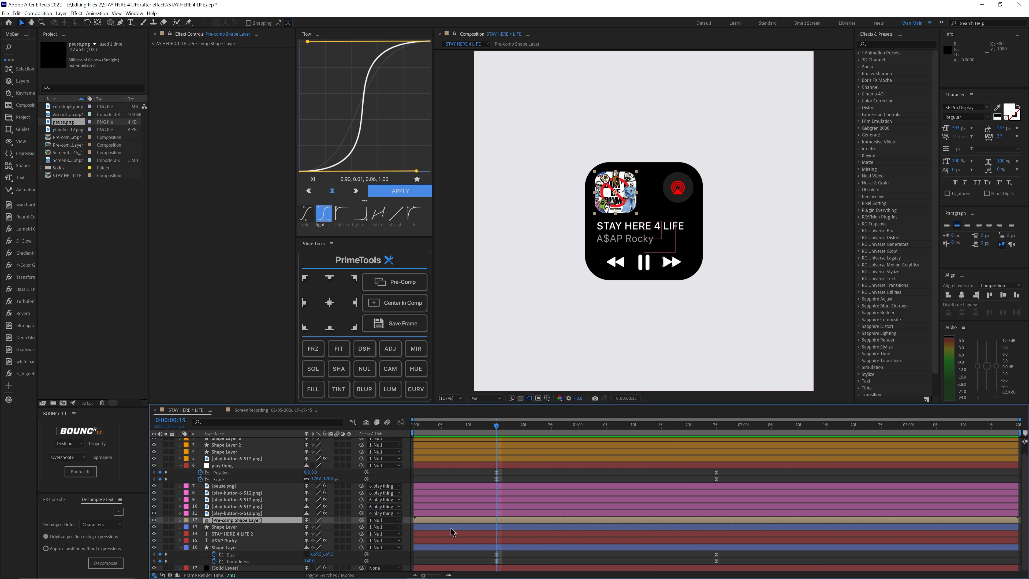
pyautogui.press('s')
pyautogui.press('s')
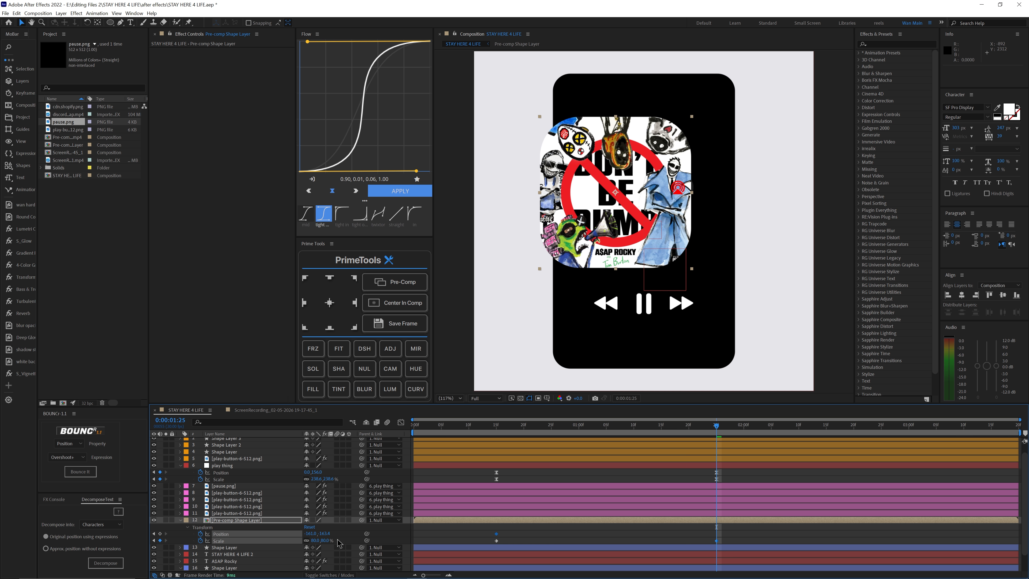
pyautogui.moveTo(572, 264); pyautogui.dragTo(601, 229)
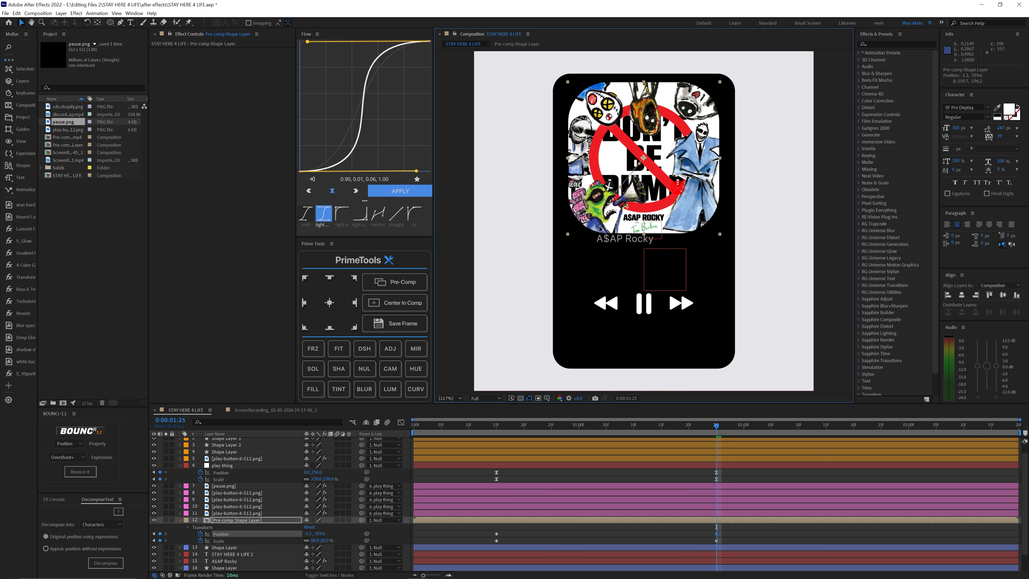
pyautogui.moveTo(733, 529); pyautogui.dragTo(486, 544)
pyautogui.click(399, 191)
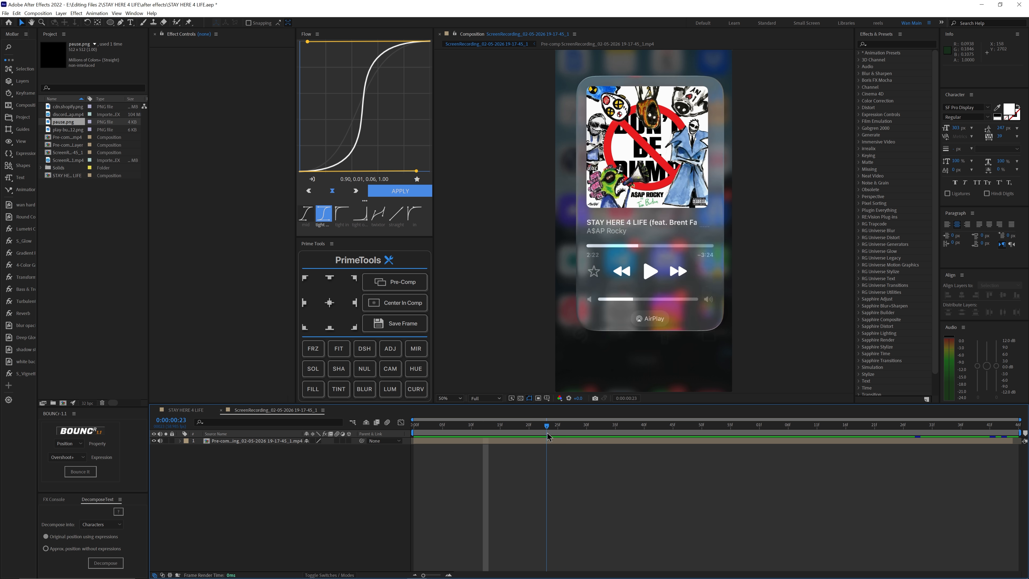
# In the STAY HERE 4 LIFE composition, add a null named "airplay button" above Shape Layer 3
pyautogui.click(195, 411)
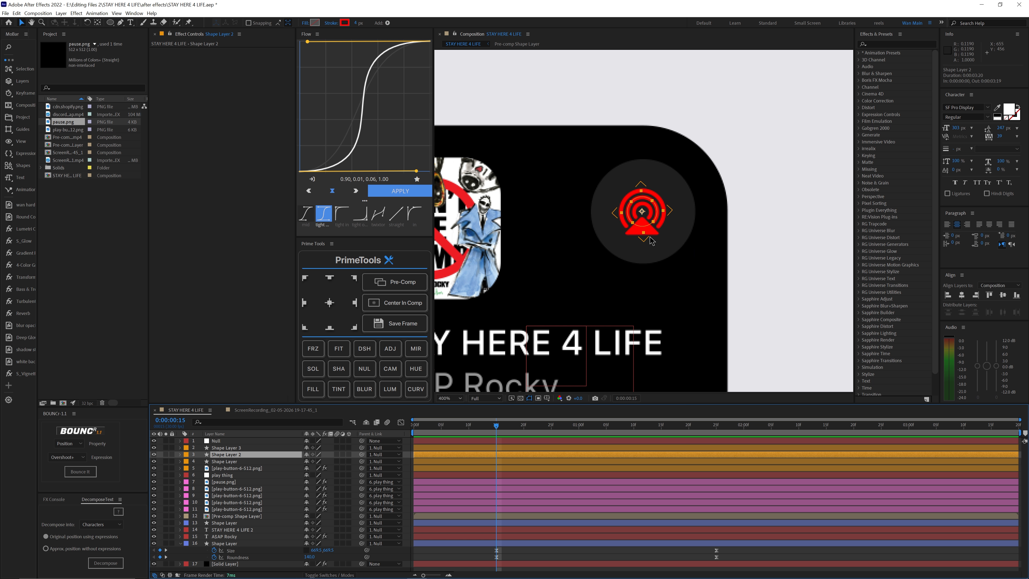
pyautogui.click(227, 447)
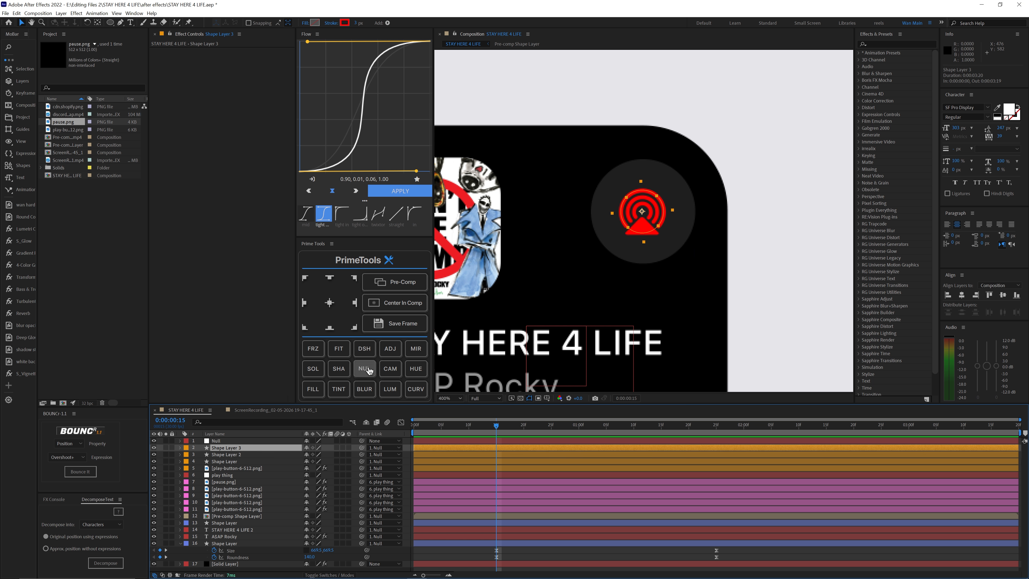
pyautogui.click(368, 370)
pyautogui.press('Return')
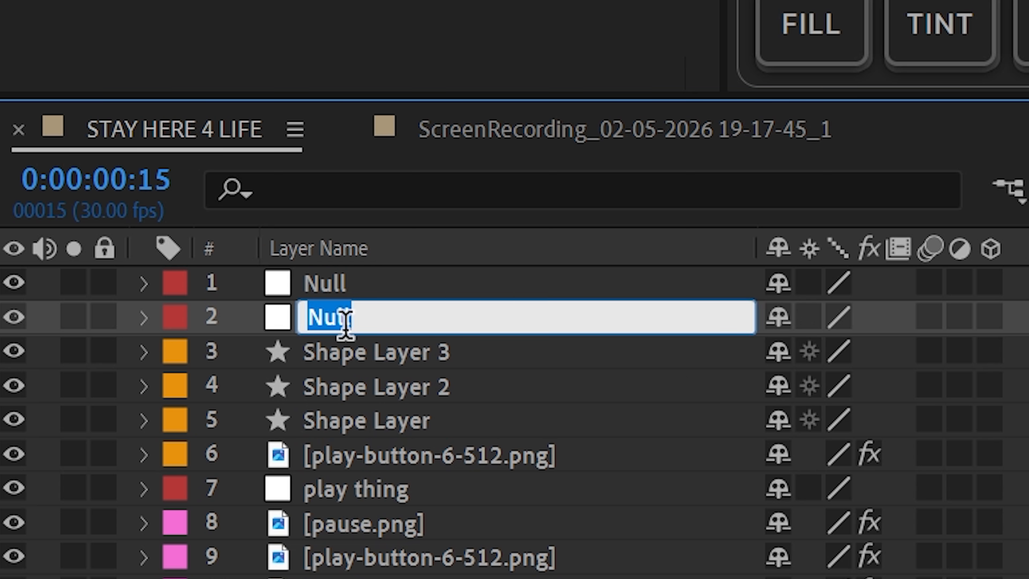
pyautogui.write('airpl')
pyautogui.write('ay button')
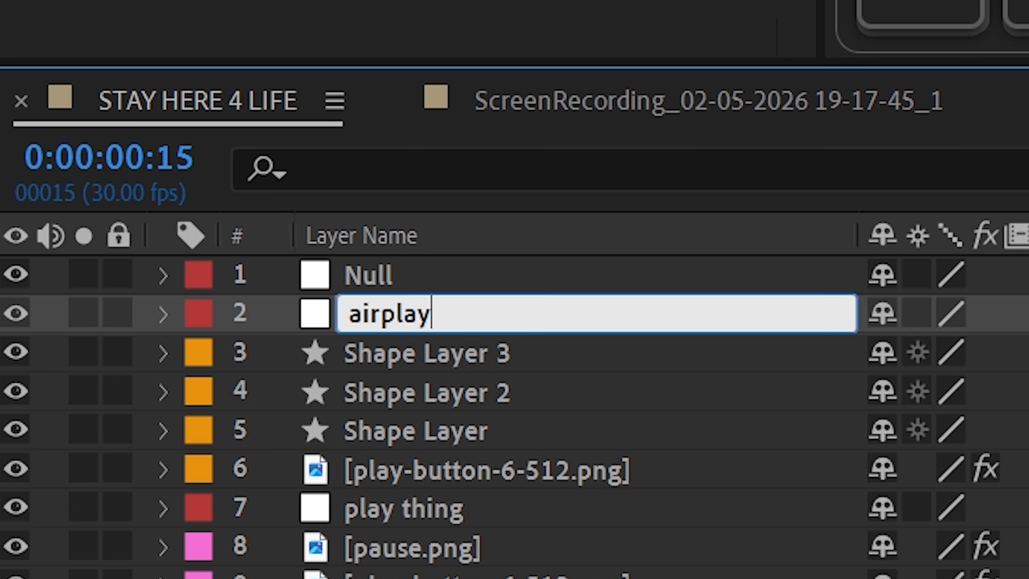
pyautogui.press('Return')
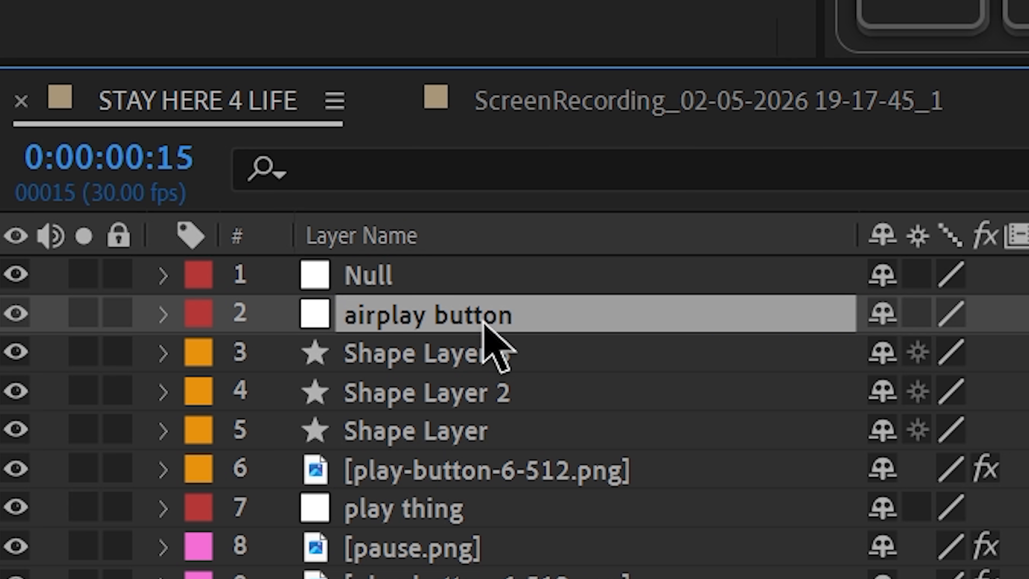
# Parent the three ring shape layers and the triangle layer to "airplay button", and parent that null to the top Null
pyautogui.click(489, 353)
pyautogui.keyDown('shift'); pyautogui.click(506, 433); pyautogui.keyUp('shift')
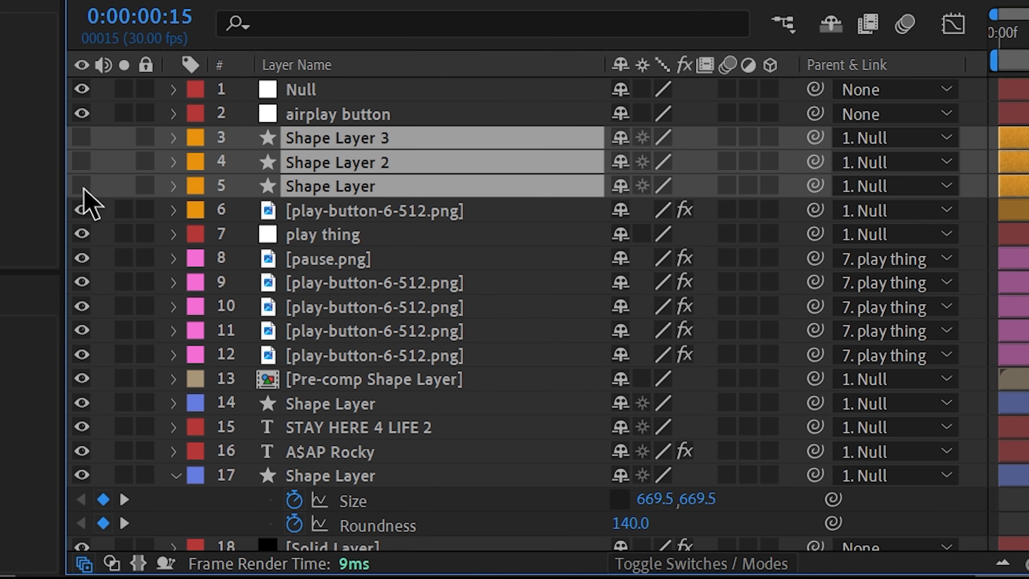
pyautogui.keyDown('shift'); pyautogui.click(352, 212); pyautogui.keyUp('shift')
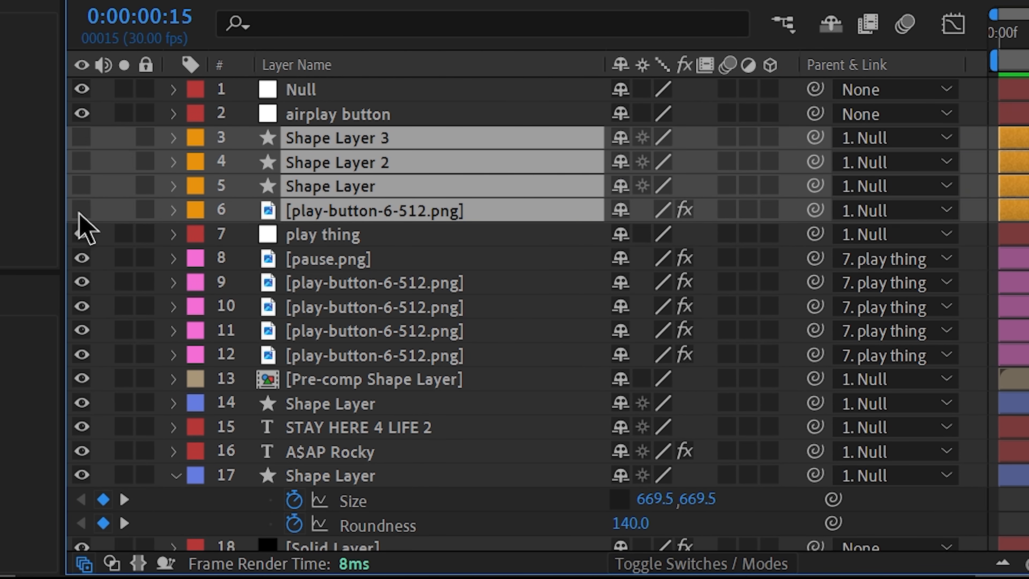
pyautogui.moveTo(815, 137); pyautogui.dragTo(421, 121)
pyautogui.click(421, 120)
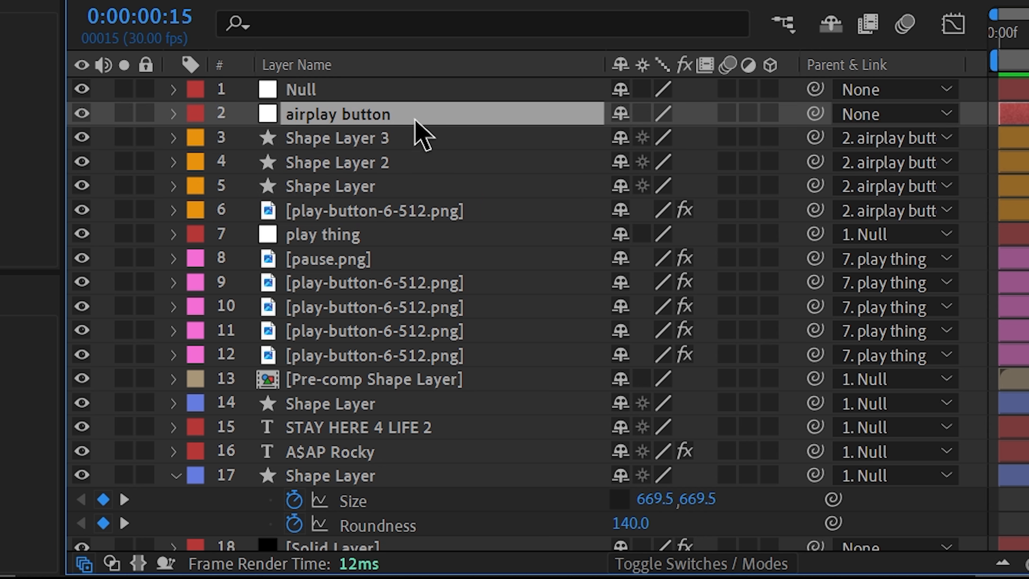
pyautogui.moveTo(815, 115); pyautogui.dragTo(367, 96)
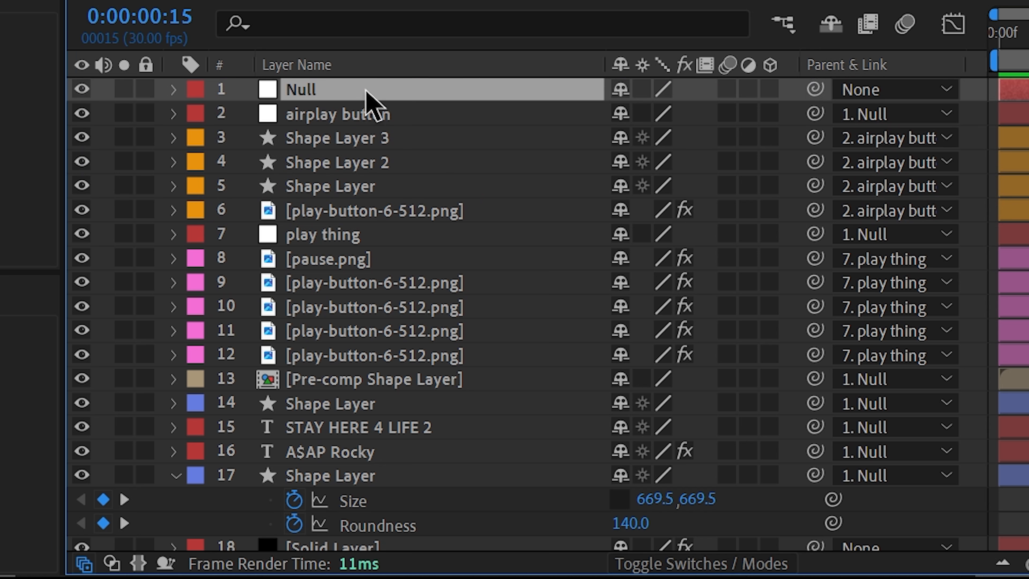
# Rename the top Null layer as "main null"
pyautogui.press('Return')
pyautogui.write('main null')
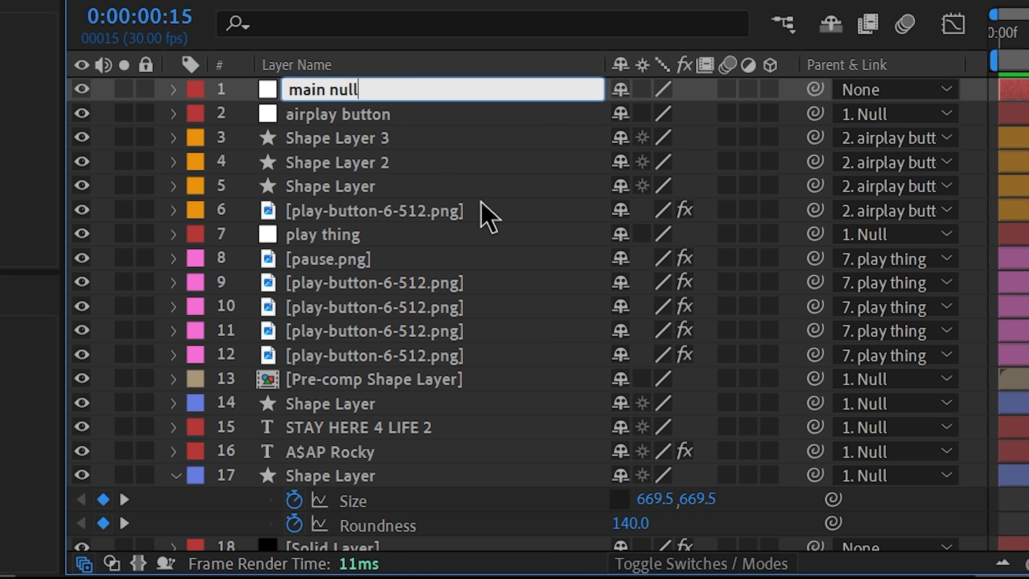
pyautogui.press('Return')
# Move the grey circle layer beneath the AirPlay icon layers, label it Orange and parent it to "airplay button"
pyautogui.click(683, 231)
pyautogui.moveTo(227, 532); pyautogui.dragTo(229, 482)
pyautogui.click(186, 482)
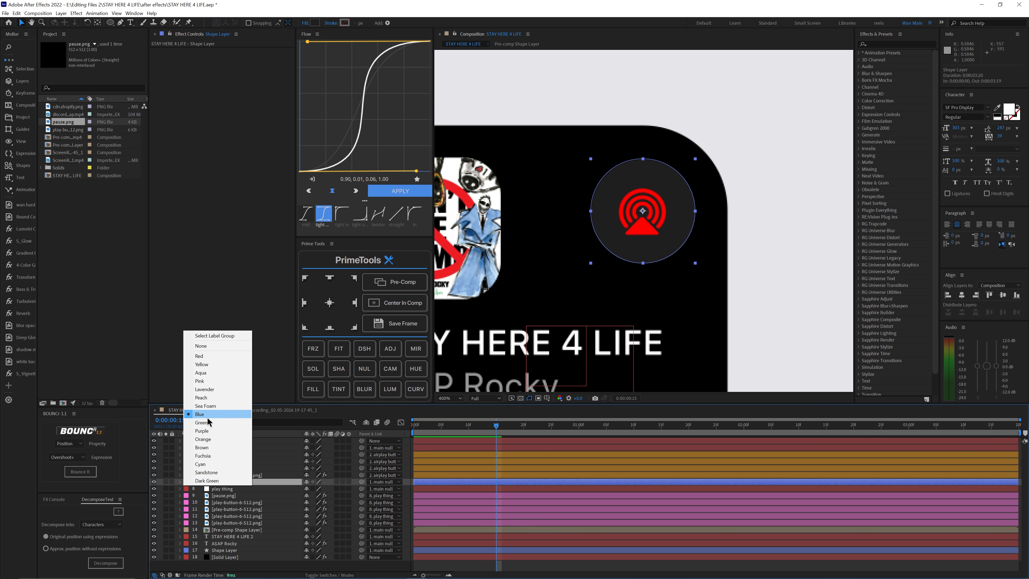
pyautogui.click(210, 440)
pyautogui.moveTo(359, 483); pyautogui.dragTo(238, 449)
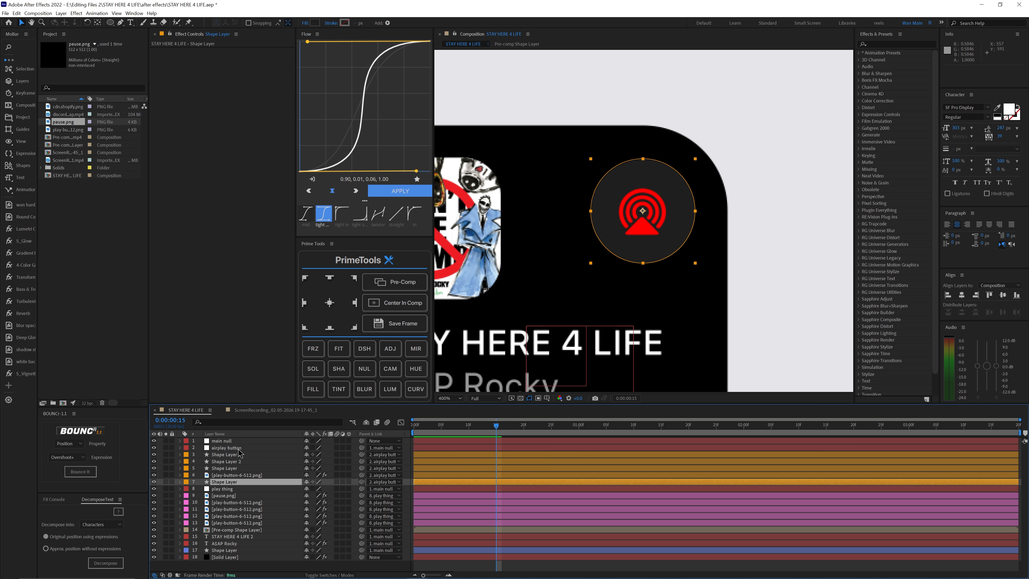
# Reveal the background shape's keyframes for timing and set the first Position keyframe of "airplay button" at 0:00:00:15
pyautogui.click(441, 447)
pyautogui.press('p')
pyautogui.moveTo(314, 455); pyautogui.dragTo(335, 459)
pyautogui.hotkey('ctrl', 'z')
pyautogui.click(494, 559)
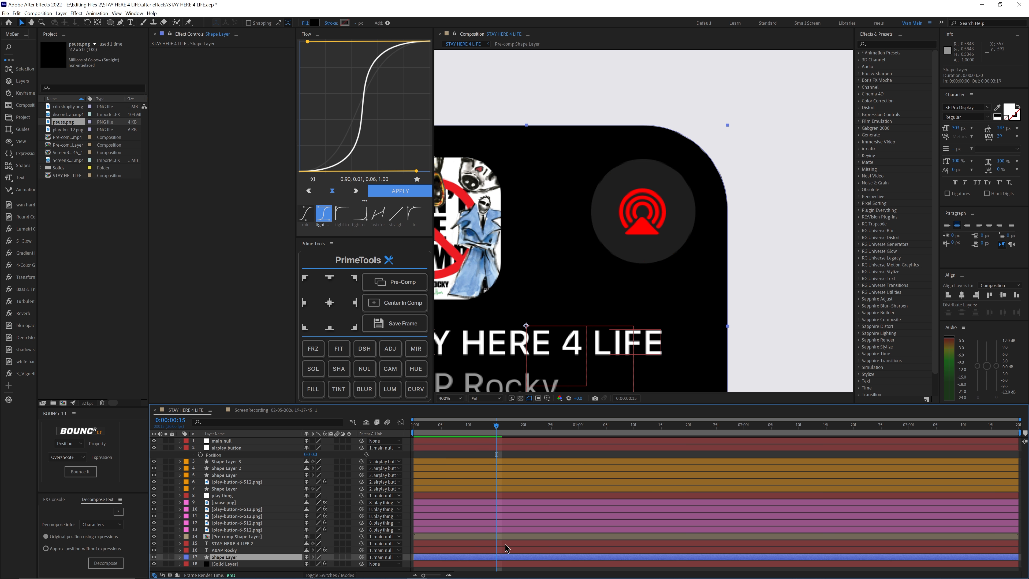
pyautogui.press('u')
pyautogui.scroll(1, 505, 453)
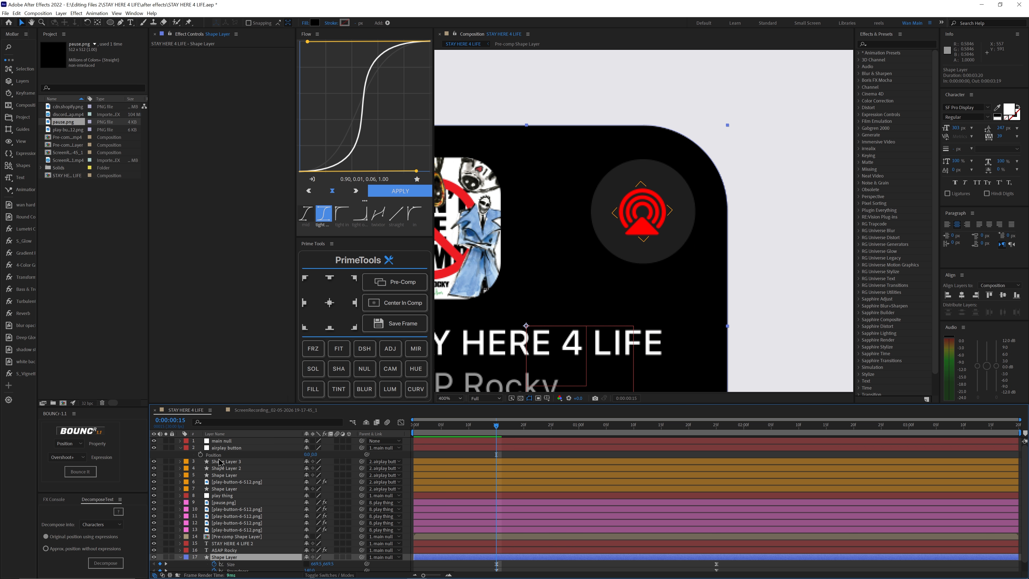
pyautogui.click(201, 455)
# Scrub through the expansion and compare the full player's layout with the reference screen recording
pyautogui.click(718, 428)
pyautogui.scroll(-2, 696, 306)
pyautogui.scroll(1, 696, 305)
pyautogui.scroll(-1, 689, 309)
pyautogui.moveTo(496, 426); pyautogui.dragTo(657, 444)
pyautogui.click(270, 411)
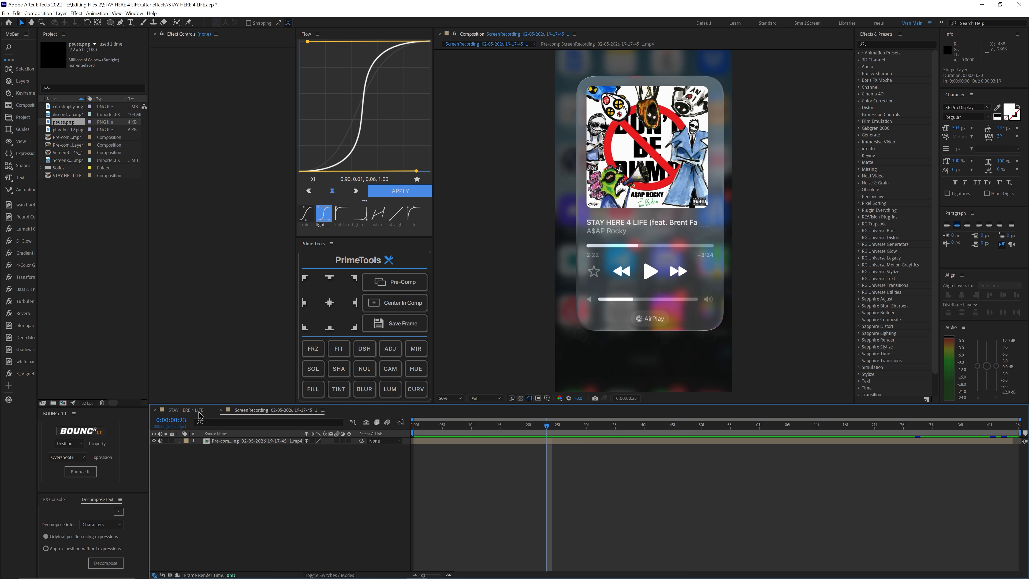
pyautogui.click(185, 410)
# Keyframe the "airplay button" null's Position and Scale at 0:00:01:25 so the icon moves up and grows with the expanding player
pyautogui.moveTo(663, 460); pyautogui.dragTo(544, 479)
pyautogui.press('k')
pyautogui.moveTo(314, 455)
pyautogui.mouseDown()
pyautogui.moveTo(266, 454)
pyautogui.moveTo(330, 455)
pyautogui.mouseUp()
pyautogui.press('s')
pyautogui.click(200, 454)
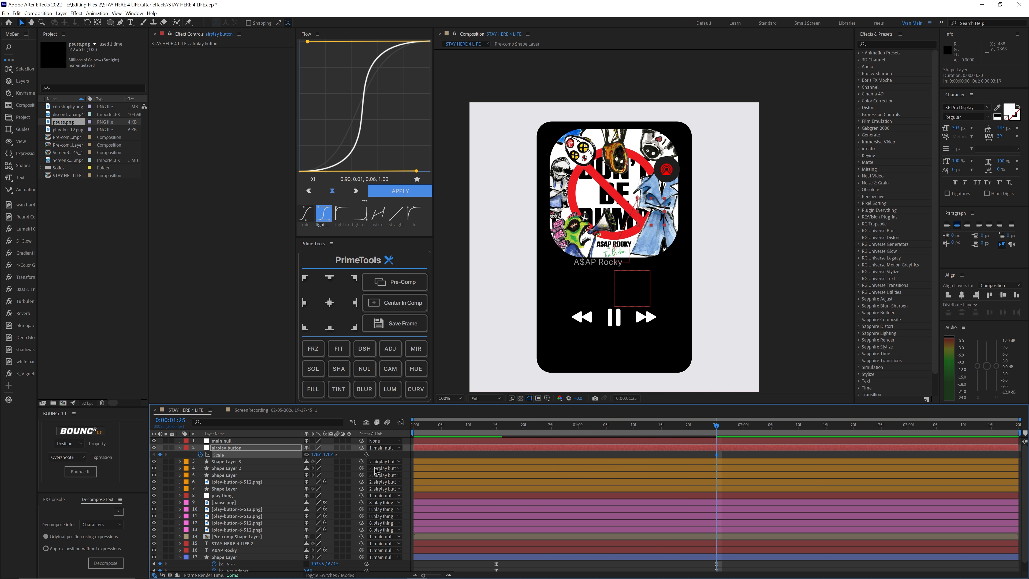
pyautogui.press('u')
pyautogui.moveTo(307, 455); pyautogui.dragTo(288, 456)
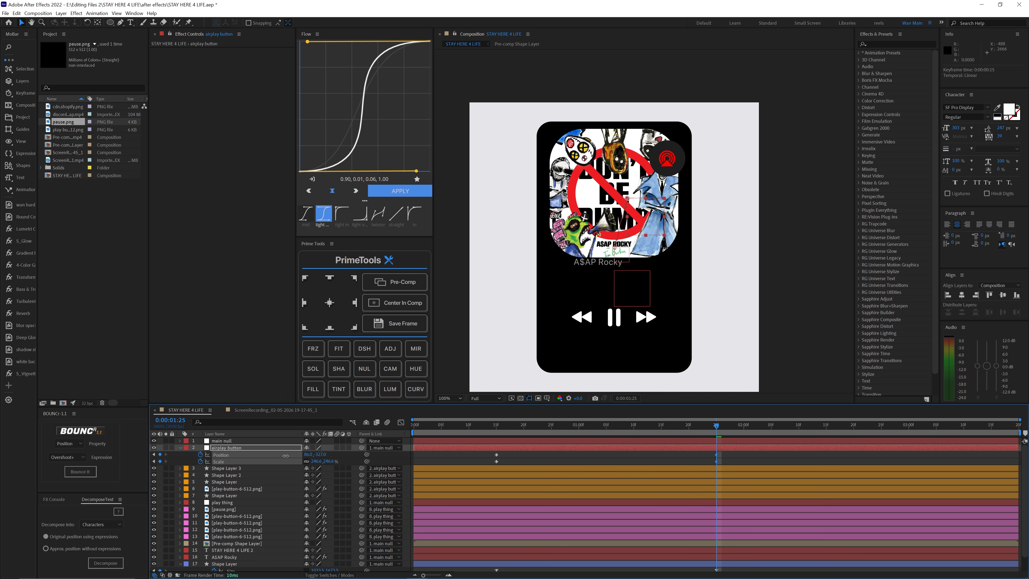
# Apply the Flow curve to the Position and Scale keyframes of "airplay button" and preview the animation
pyautogui.click(397, 192)
pyautogui.moveTo(483, 425)
pyautogui.mouseDown()
pyautogui.moveTo(454, 425)
pyautogui.moveTo(496, 425)
pyautogui.mouseUp()
pyautogui.press('space')
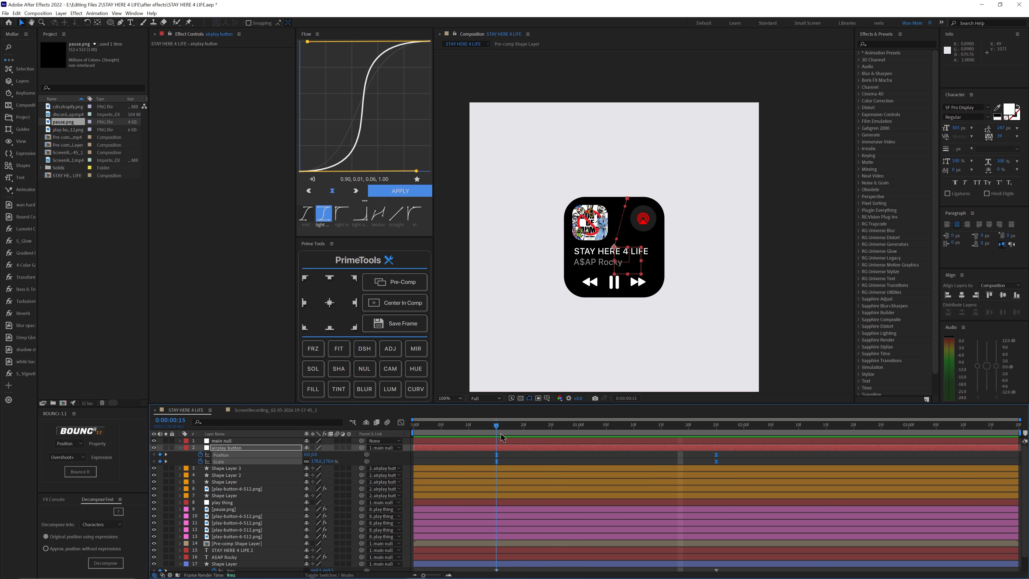
pyautogui.press('space')
# Keyframe Opacity on the five orange AirPlay layers to fade them out from 100% at 0:00:00:15 until 0:00:01:25
pyautogui.click(503, 470)
pyautogui.keyDown('shift'); pyautogui.click(507, 497); pyautogui.keyUp('shift')
pyautogui.press('t')
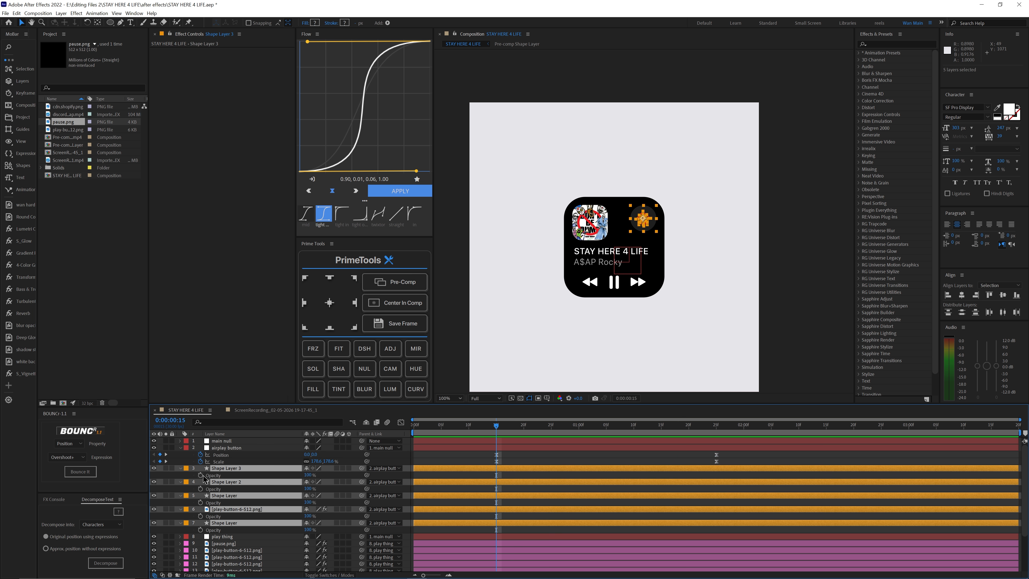
pyautogui.click(200, 475)
pyautogui.click(717, 429)
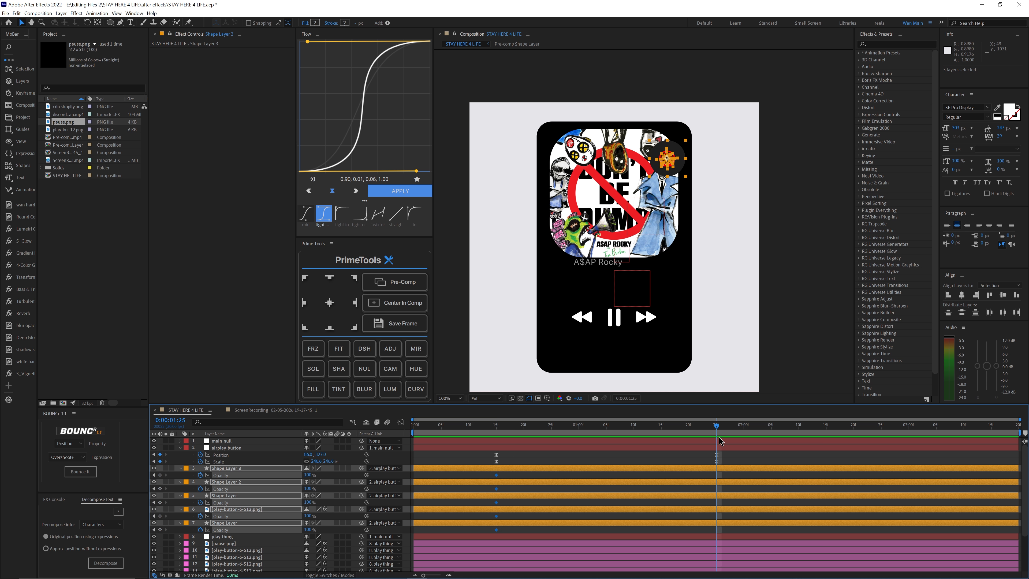
pyautogui.moveTo(308, 475); pyautogui.dragTo(148, 490)
# Apply the Flow curve to the AirPlay layers' Opacity keyframes, preview the fade closely and clear the layer selection
pyautogui.moveTo(728, 472); pyautogui.dragTo(485, 541)
pyautogui.click(401, 196)
pyautogui.click(485, 426)
pyautogui.press('space')
pyautogui.press('space')
pyautogui.press('.')
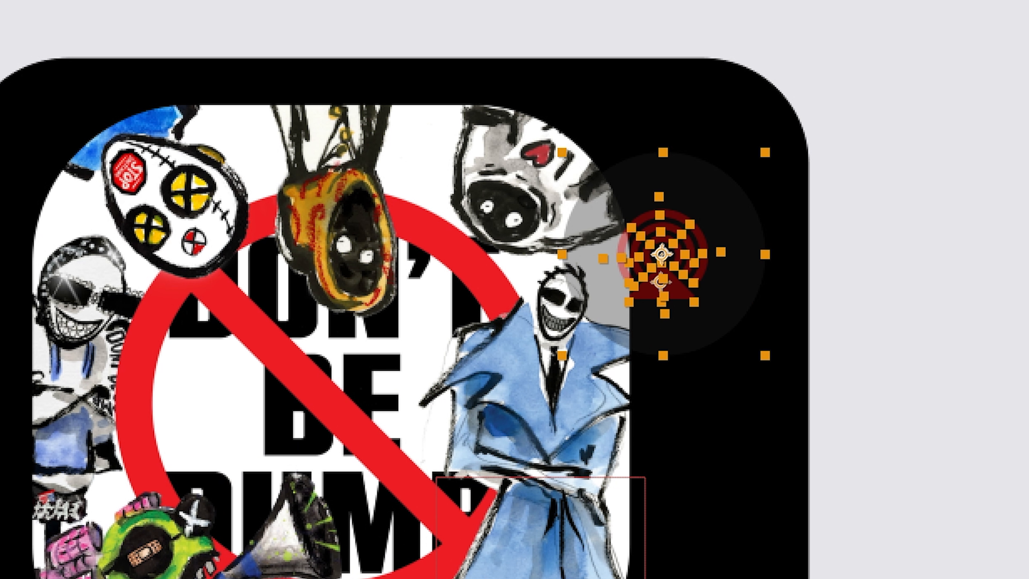
pyautogui.hotkey('ctrl', 'shift', 'a')
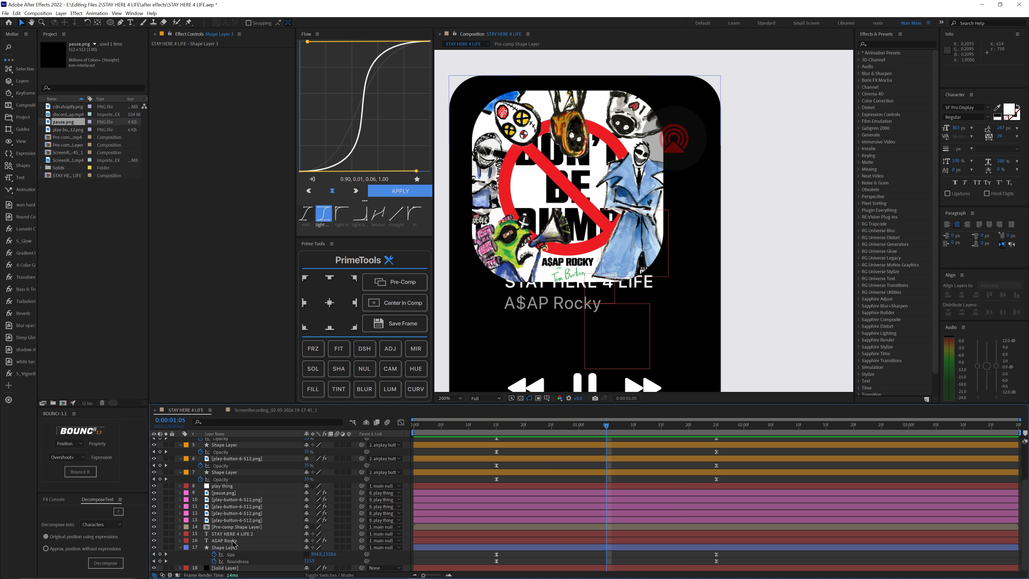
# Rename the cover's pre-comp layer as "album cover" and move it up the layer stack to directly below "main null"
pyautogui.click(519, 250)
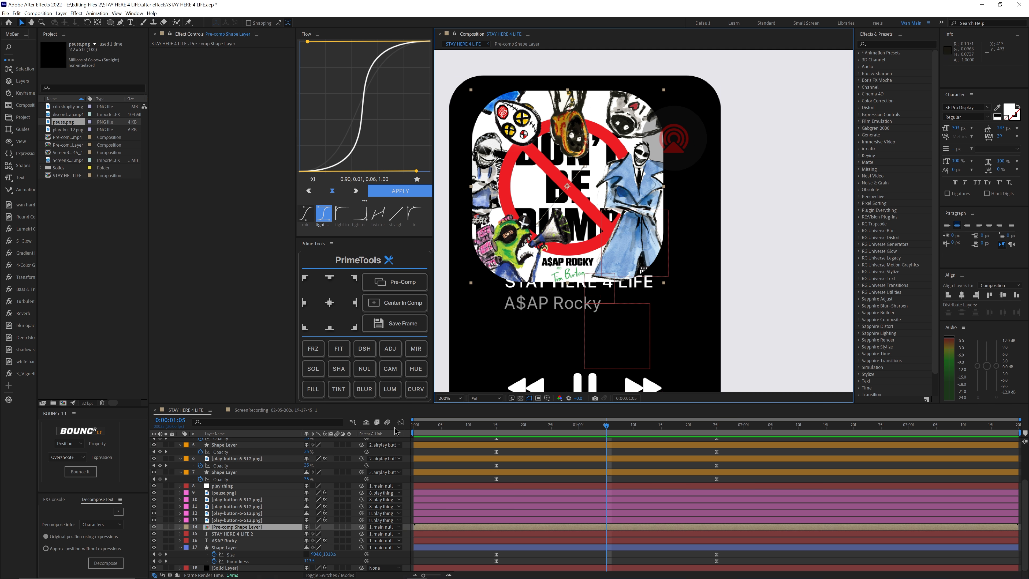
pyautogui.doubleClick(238, 526)
pyautogui.write('album')
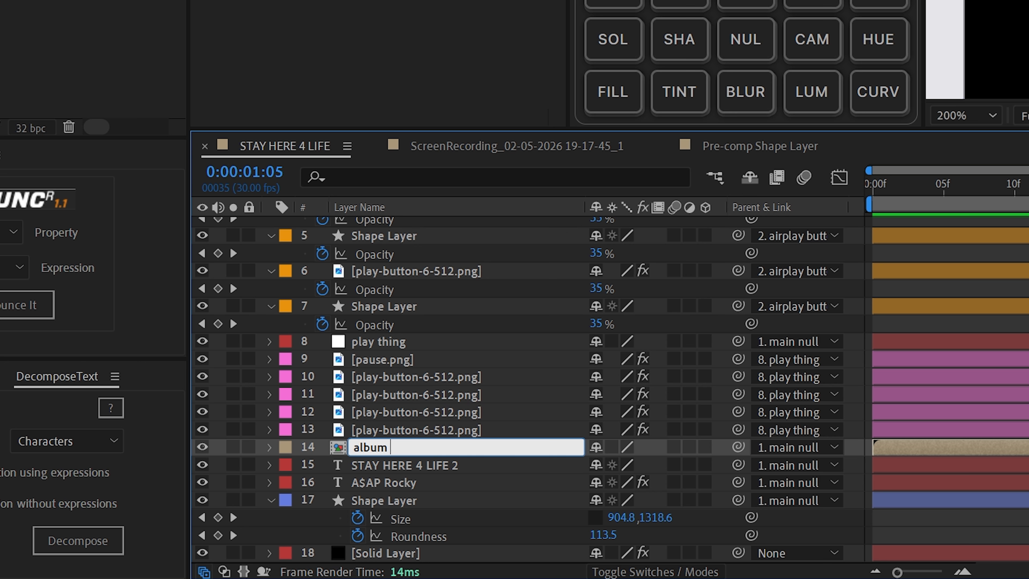
pyautogui.write(' cover')
pyautogui.press('Return')
pyautogui.moveTo(421, 446); pyautogui.dragTo(395, 240)
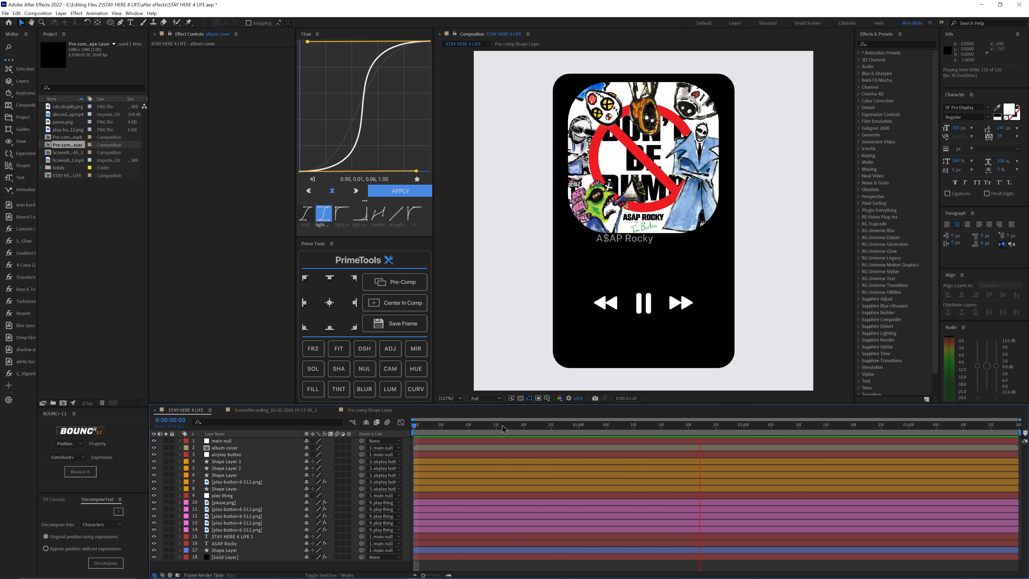
# Open the album cover's pre-comp and check that its rounded shape layer uses the Stencil Alpha blending mode
pyautogui.doubleClick(596, 226)
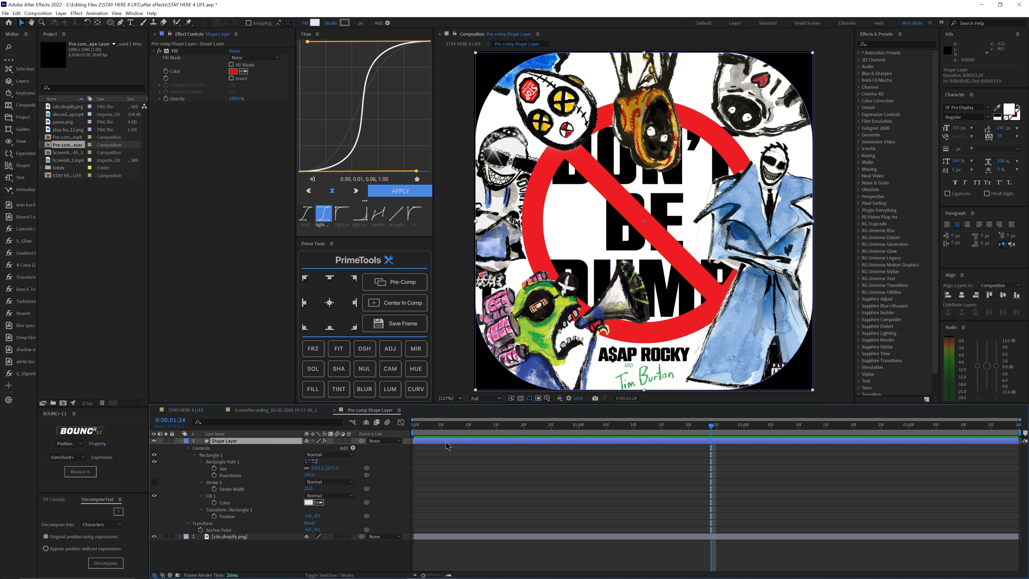
pyautogui.rightClick(469, 224)
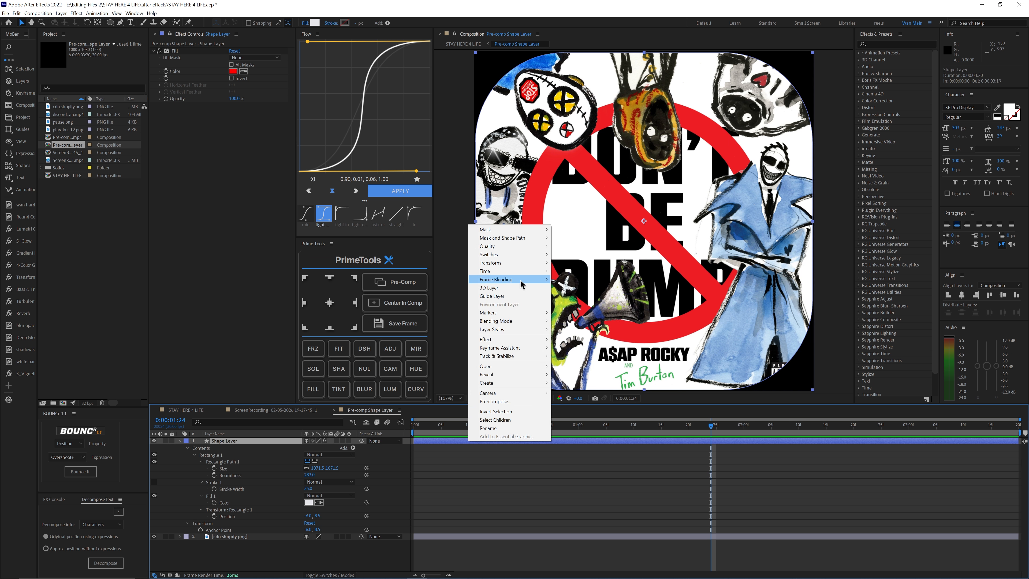
pyautogui.moveTo(511, 322)
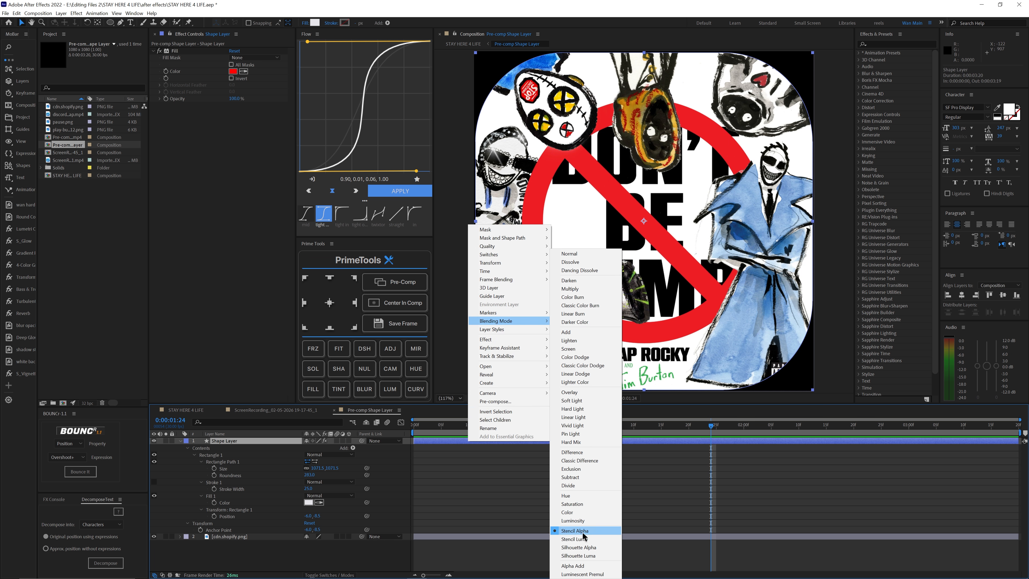
pyautogui.click(583, 539)
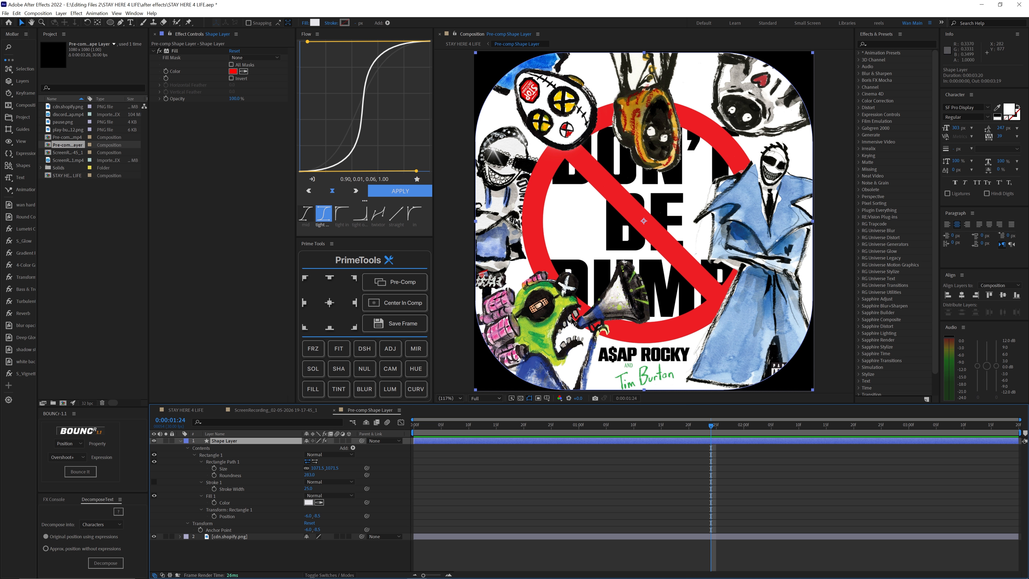
# Start Roundness keyframes on the album cover's mask shape at 0:00:00:15, matching the background shape's first keyframe
pyautogui.click(186, 410)
pyautogui.click(501, 549)
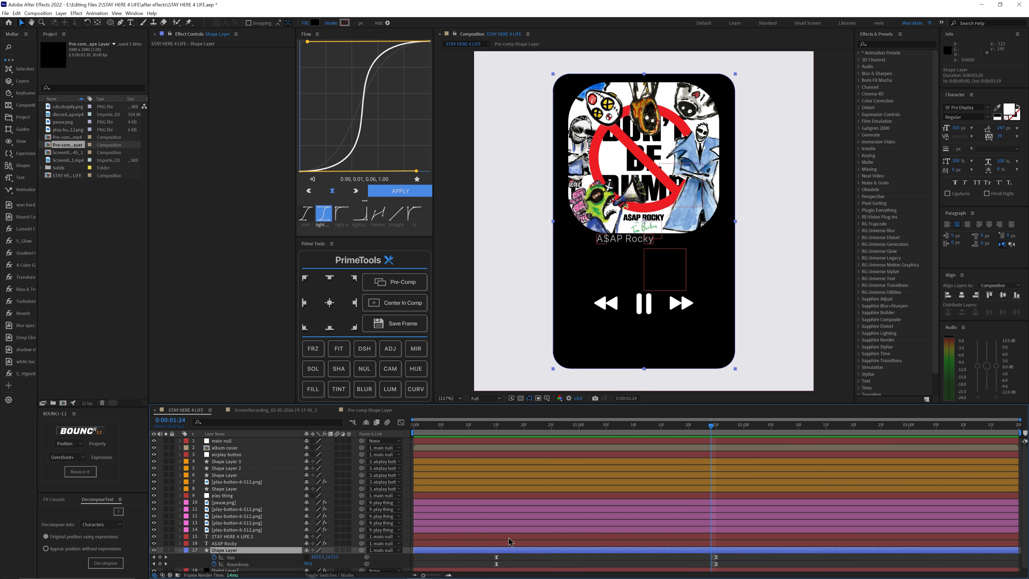
pyautogui.press('u')
pyautogui.press('j')
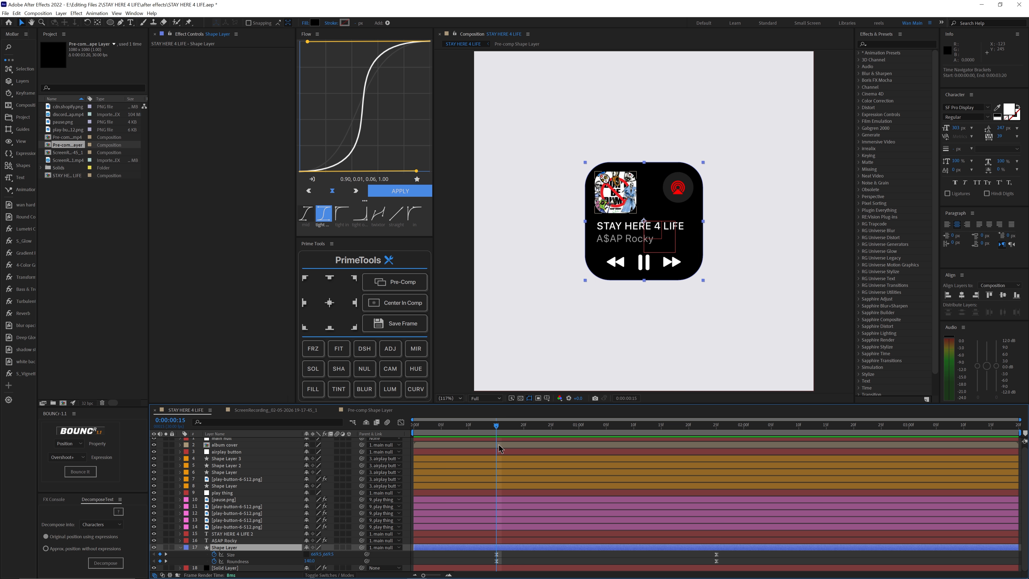
pyautogui.click(384, 410)
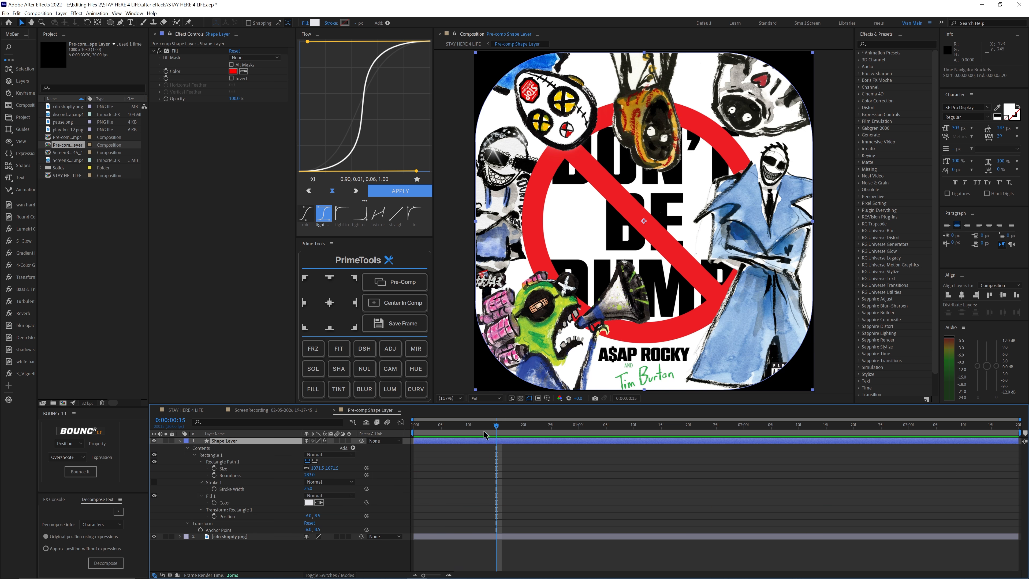
pyautogui.click(214, 475)
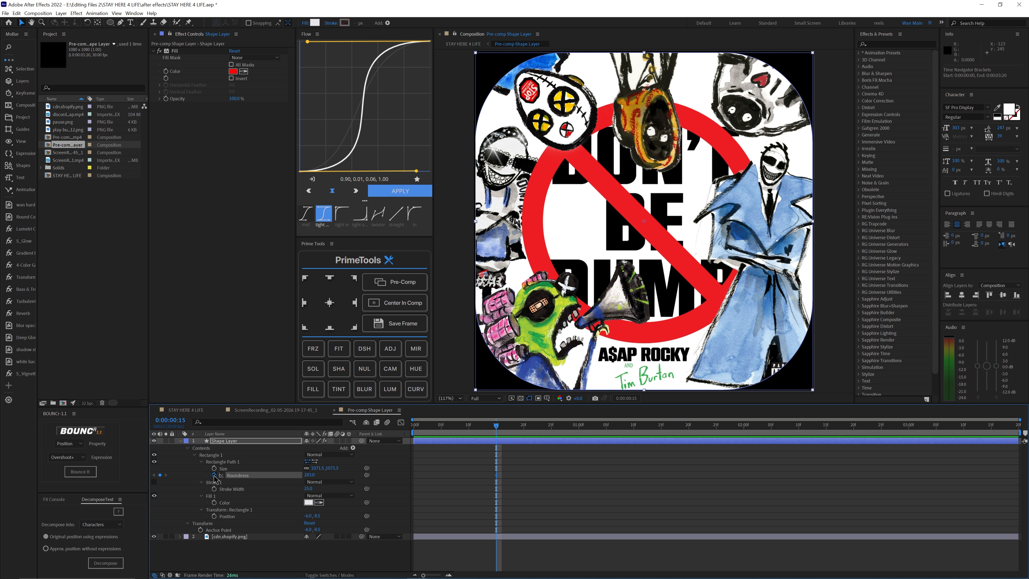
# Keyframe the cover mask's Roundness down to about 118 at 0:00:01:25, matching the background shape's second keyframe
pyautogui.click(214, 411)
pyautogui.click(714, 429)
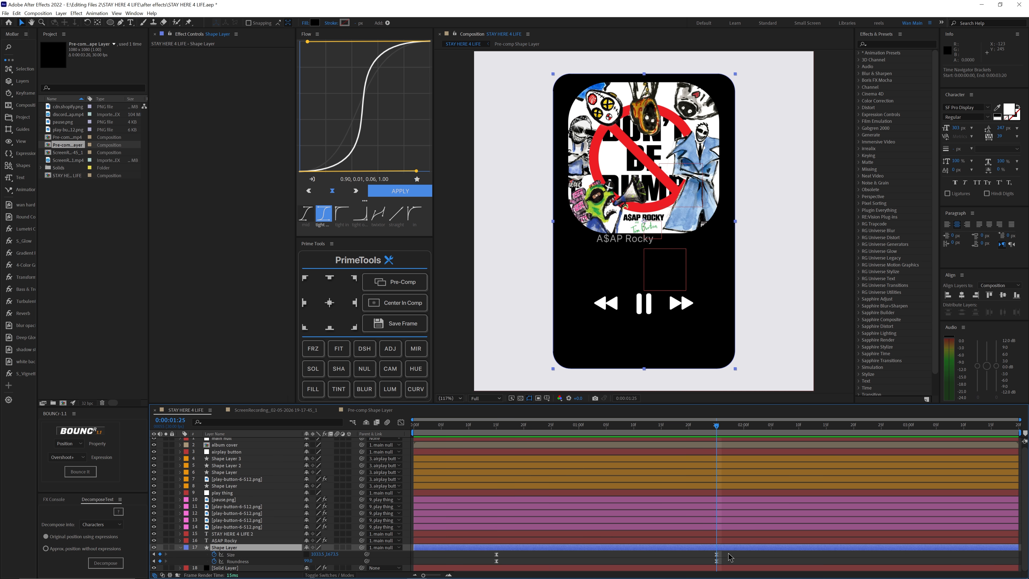
pyautogui.click(373, 411)
pyautogui.moveTo(309, 474); pyautogui.dragTo(235, 470)
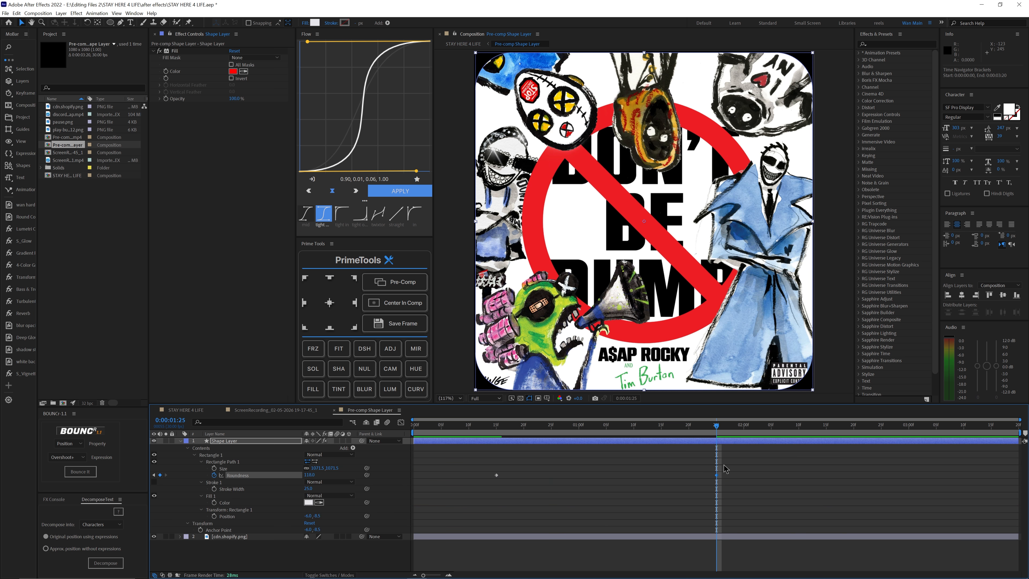
# Apply the Flow curve to the cover mask's Roundness keyframes and preview the animation in the STAY HERE 4 LIFE composition
pyautogui.keyDown('shift'); pyautogui.click(235, 468); pyautogui.keyUp('shift')
pyautogui.click(396, 213)
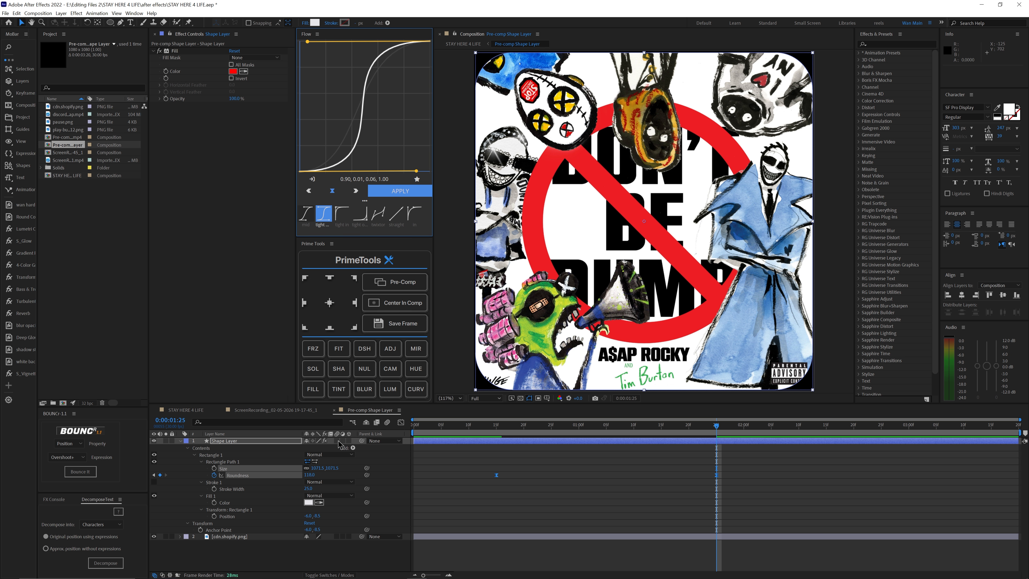
pyautogui.click(198, 411)
pyautogui.press('space')
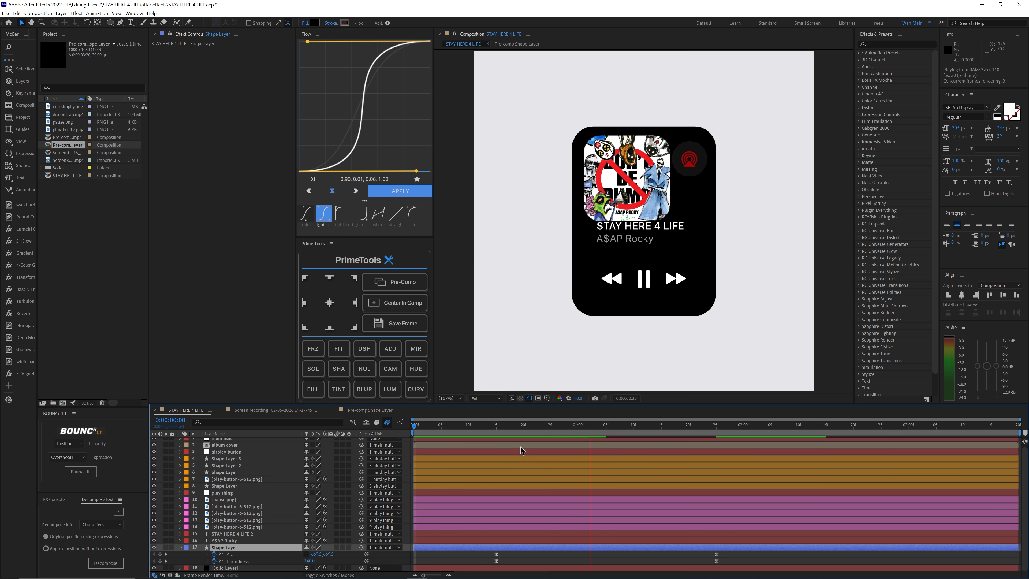
pyautogui.press('space')
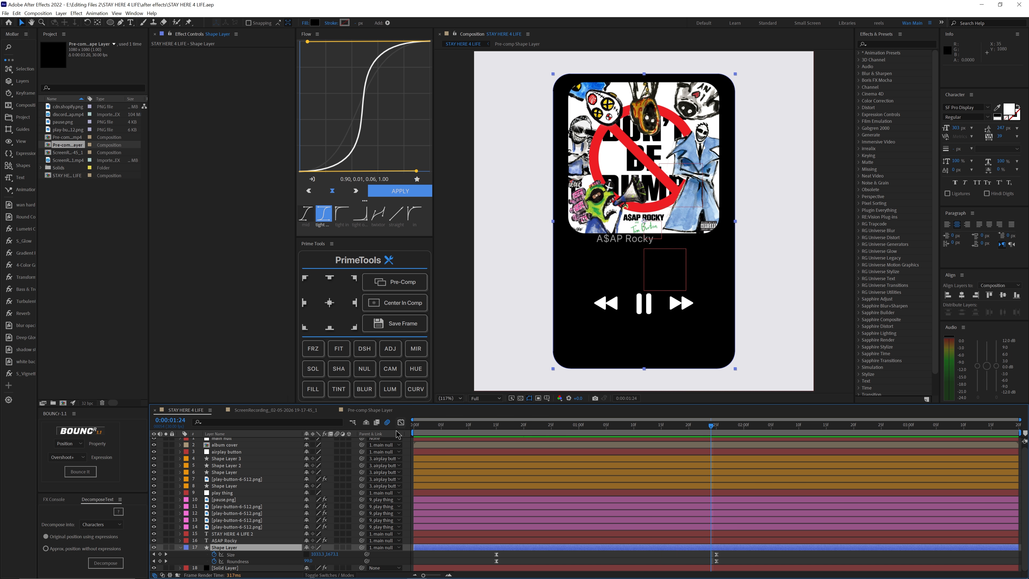
# Narrow the black background shape's Size keyframe at 0:00:01:25, reapply the Flow curve to its Size and Roundness keyframes, and preview the expansion
pyautogui.press('F2')
pyautogui.moveTo(318, 554); pyautogui.dragTo(291, 554)
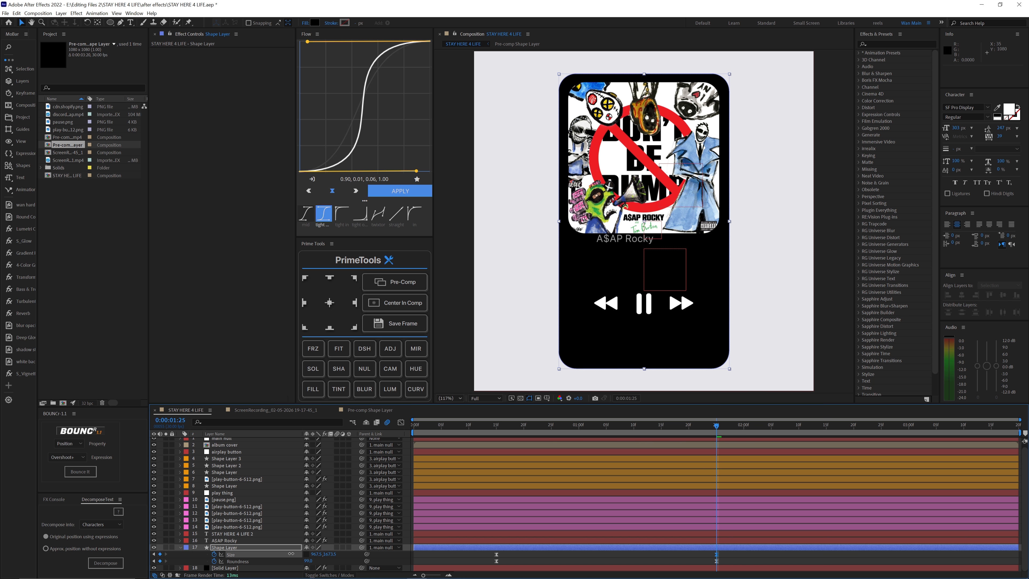
pyautogui.moveTo(735, 564); pyautogui.dragTo(483, 551)
pyautogui.click(393, 191)
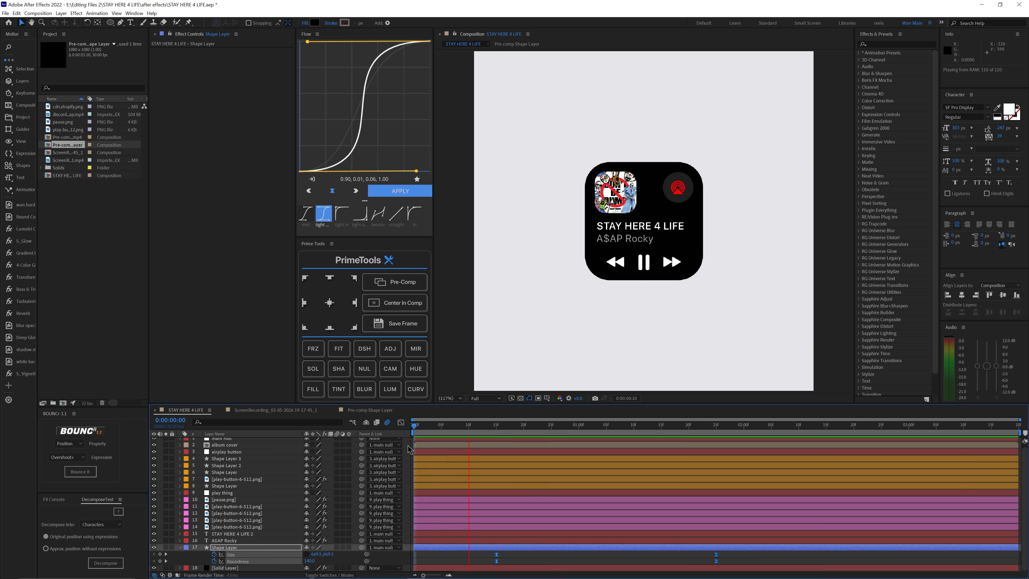
pyautogui.press('space')
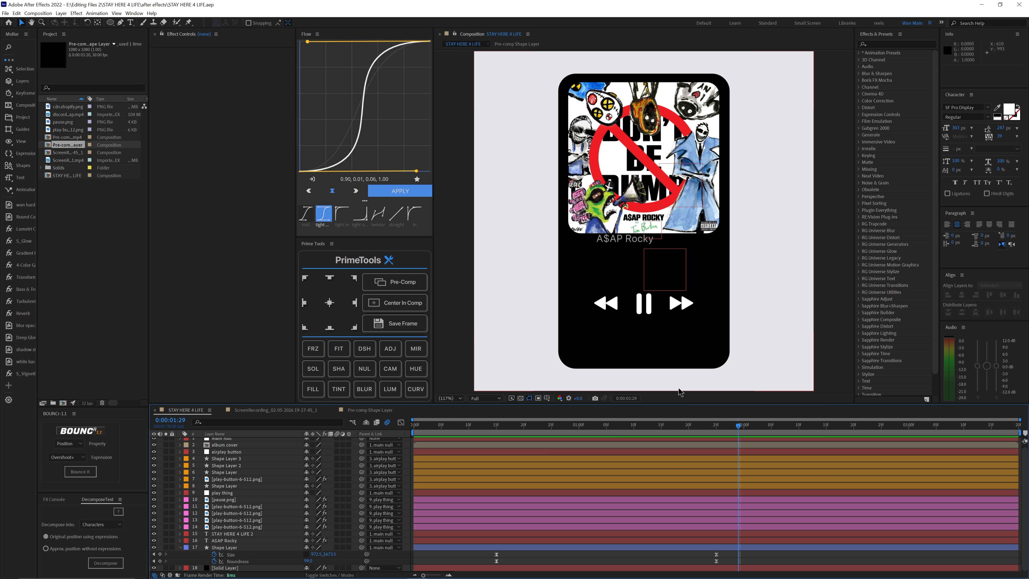
# Examine the expanded player's title, progress bar, volume slider and AirPlay button in the screen recording reference composition
pyautogui.moveTo(636, 425); pyautogui.dragTo(596, 398)
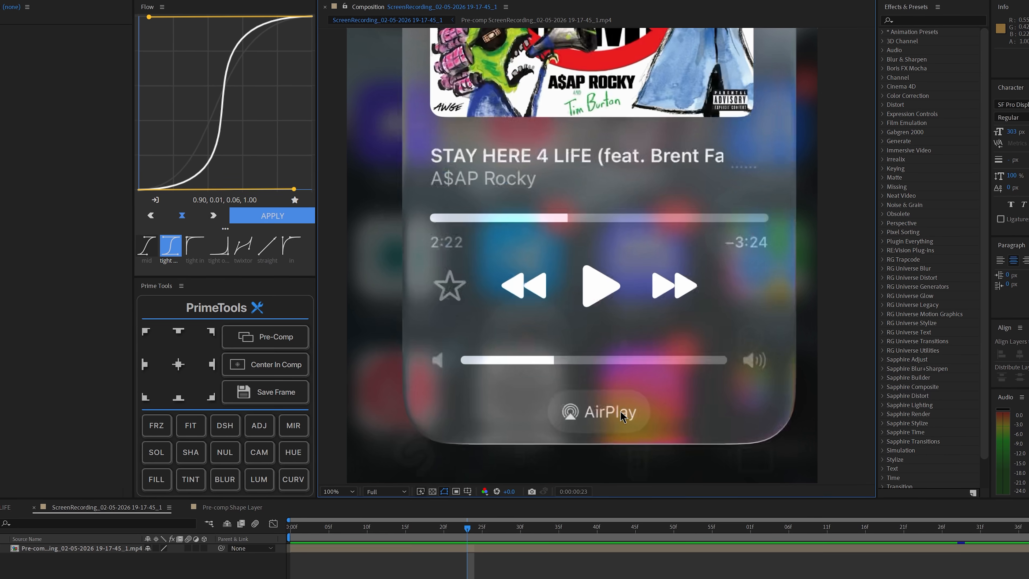
pyautogui.scroll(-1, 616, 381)
pyautogui.moveTo(607, 367); pyautogui.dragTo(600, 427)
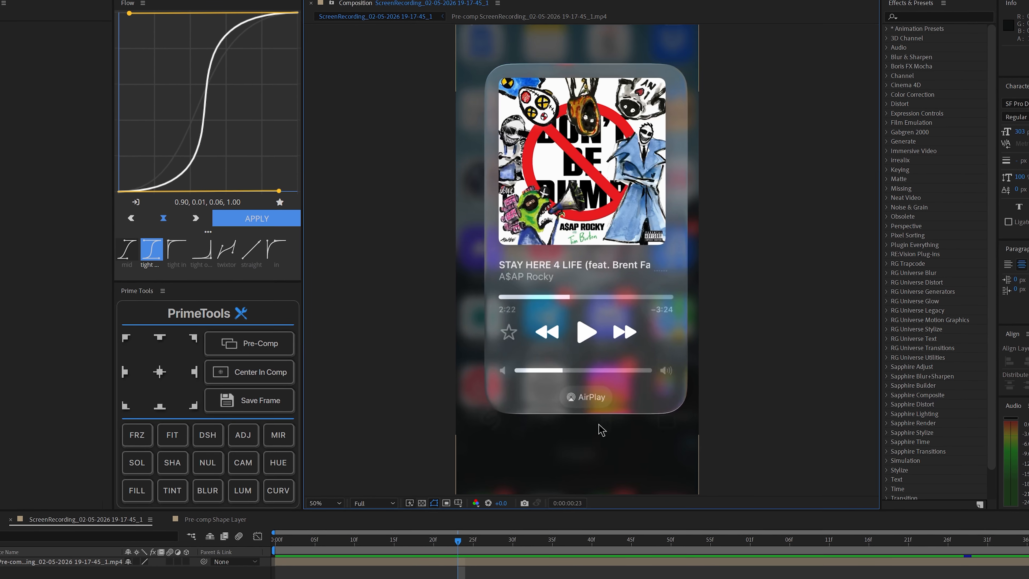
pyautogui.scroll(1, 600, 424)
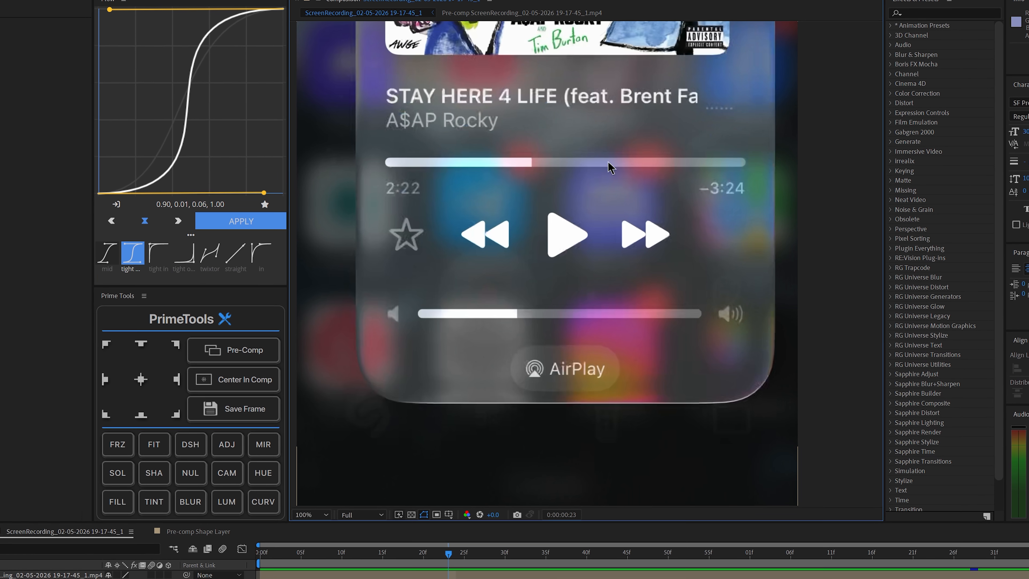